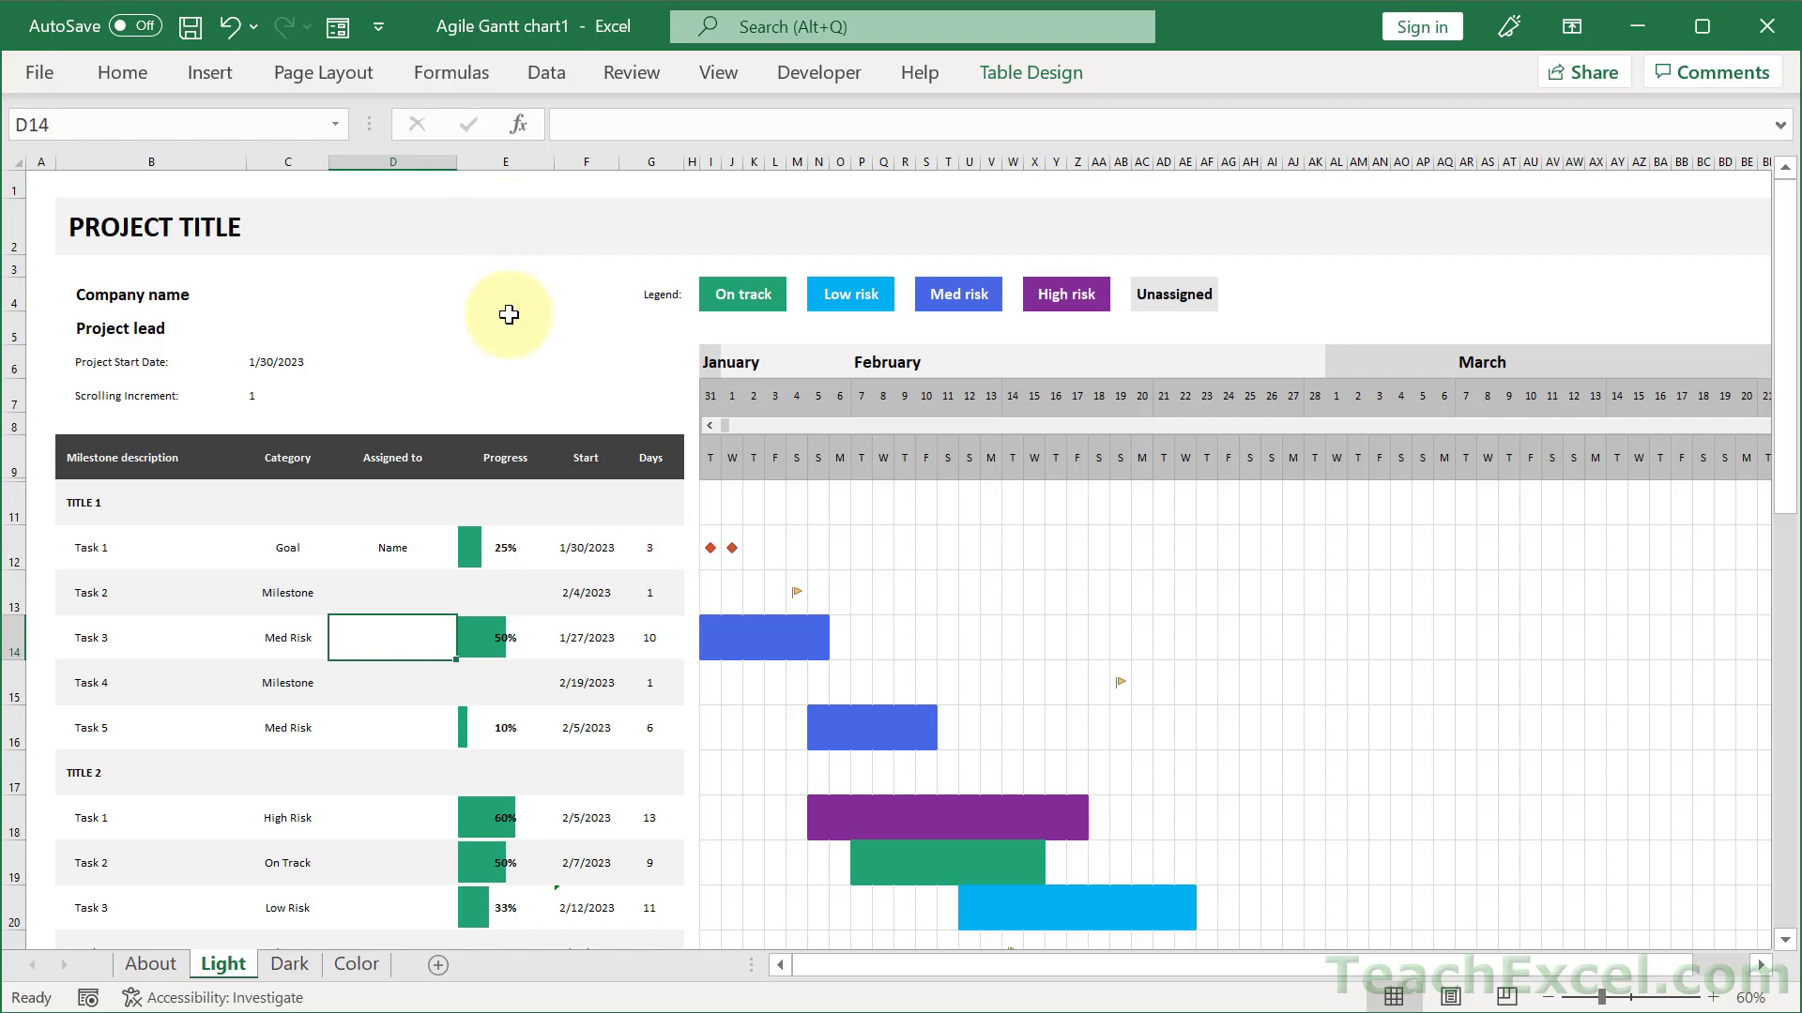
Search the online Excel templates for 'Planning'
scroll(508, 314, down, 1)
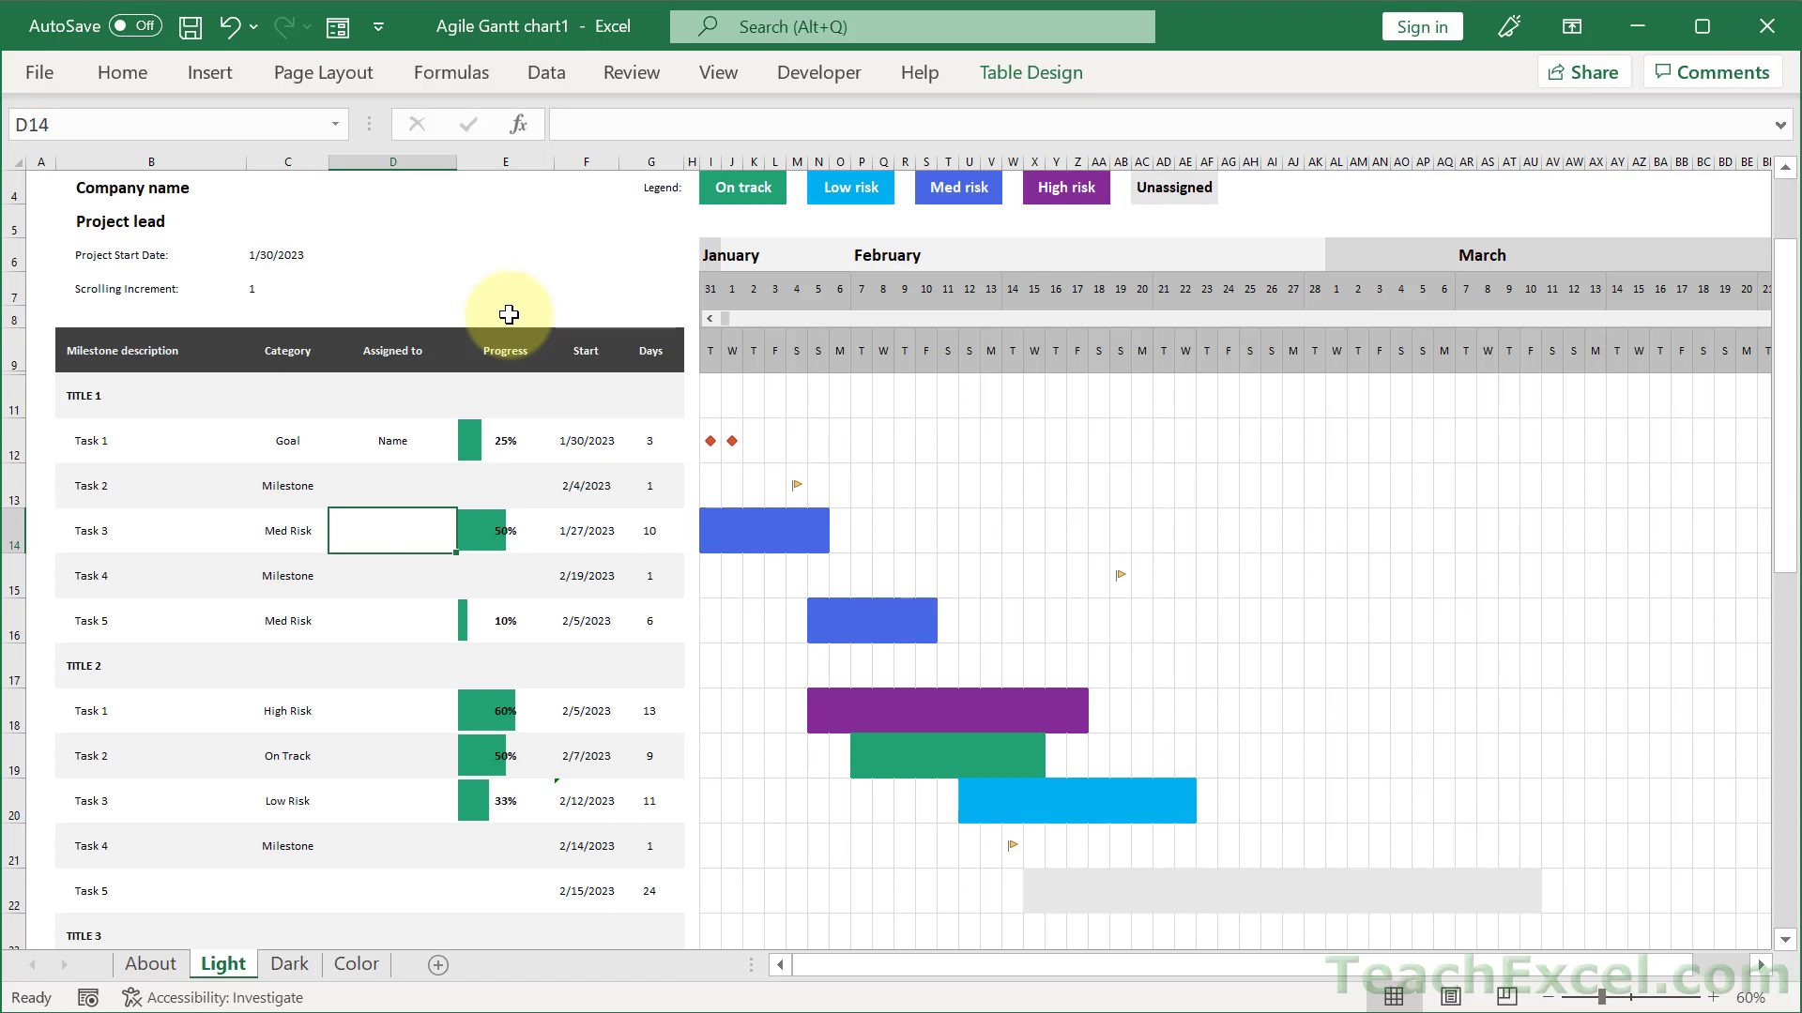
scroll(509, 315, up, 1)
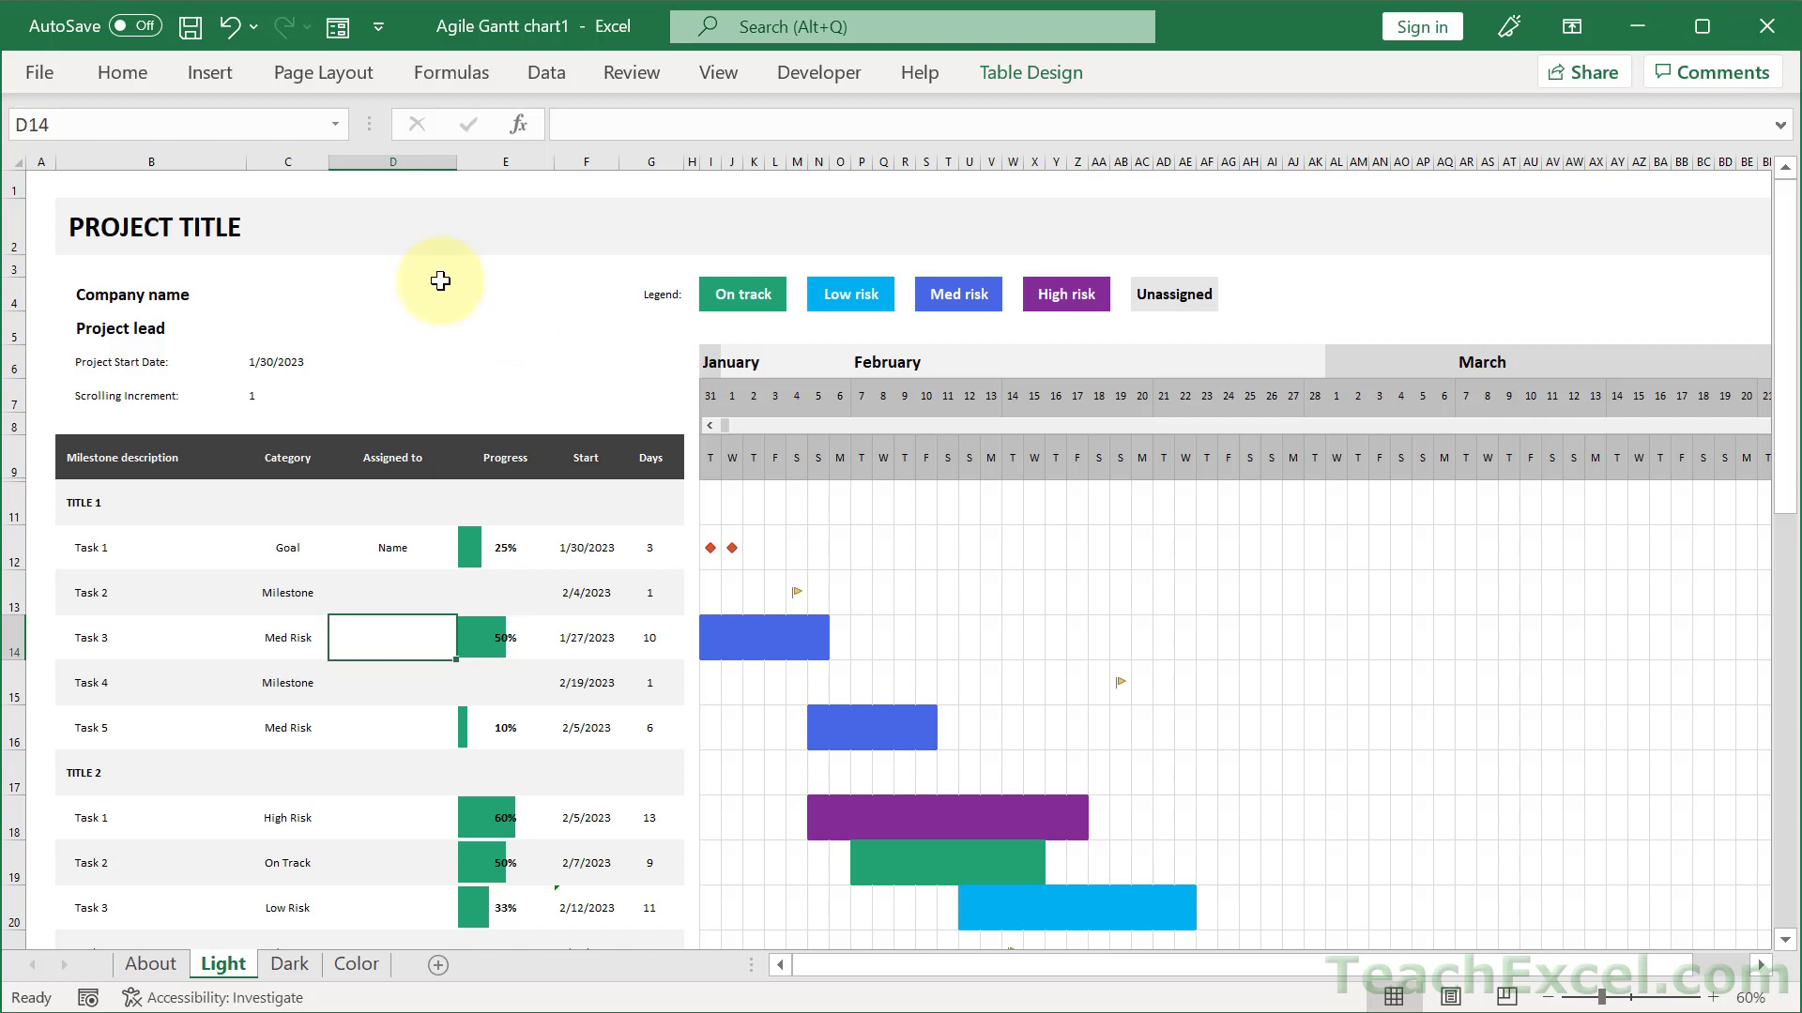
click(41, 72)
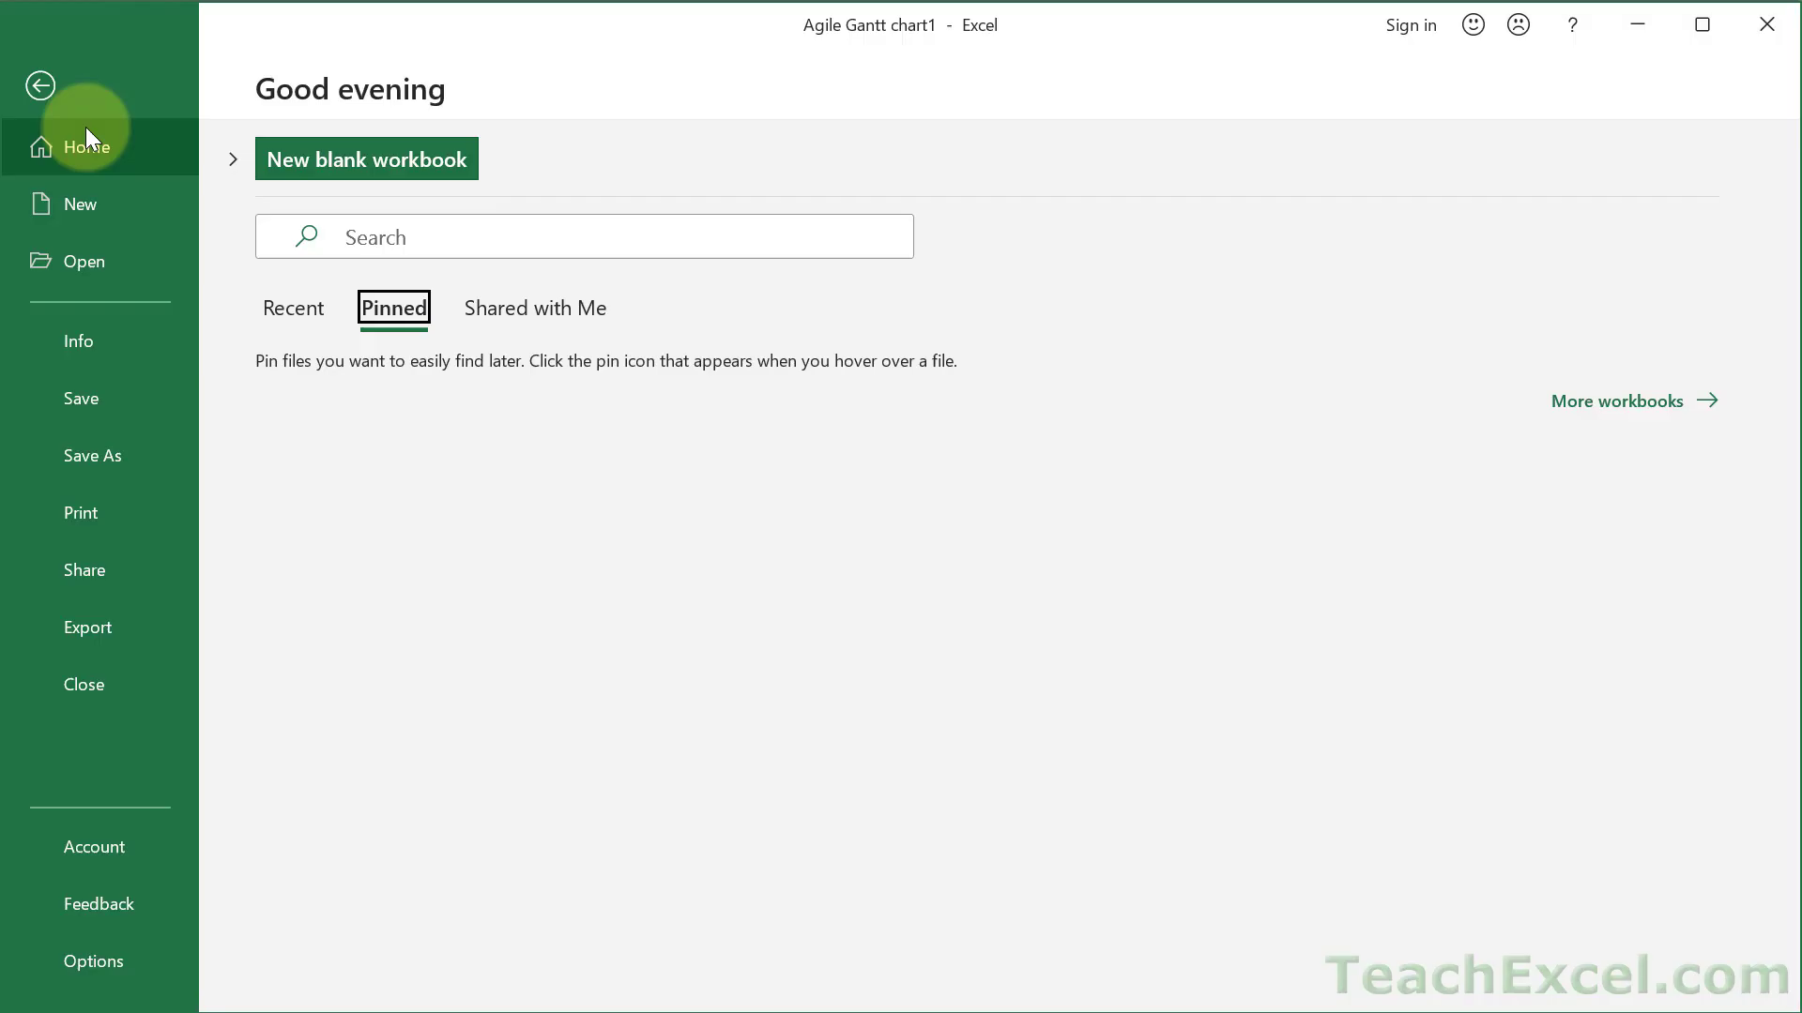
click(105, 206)
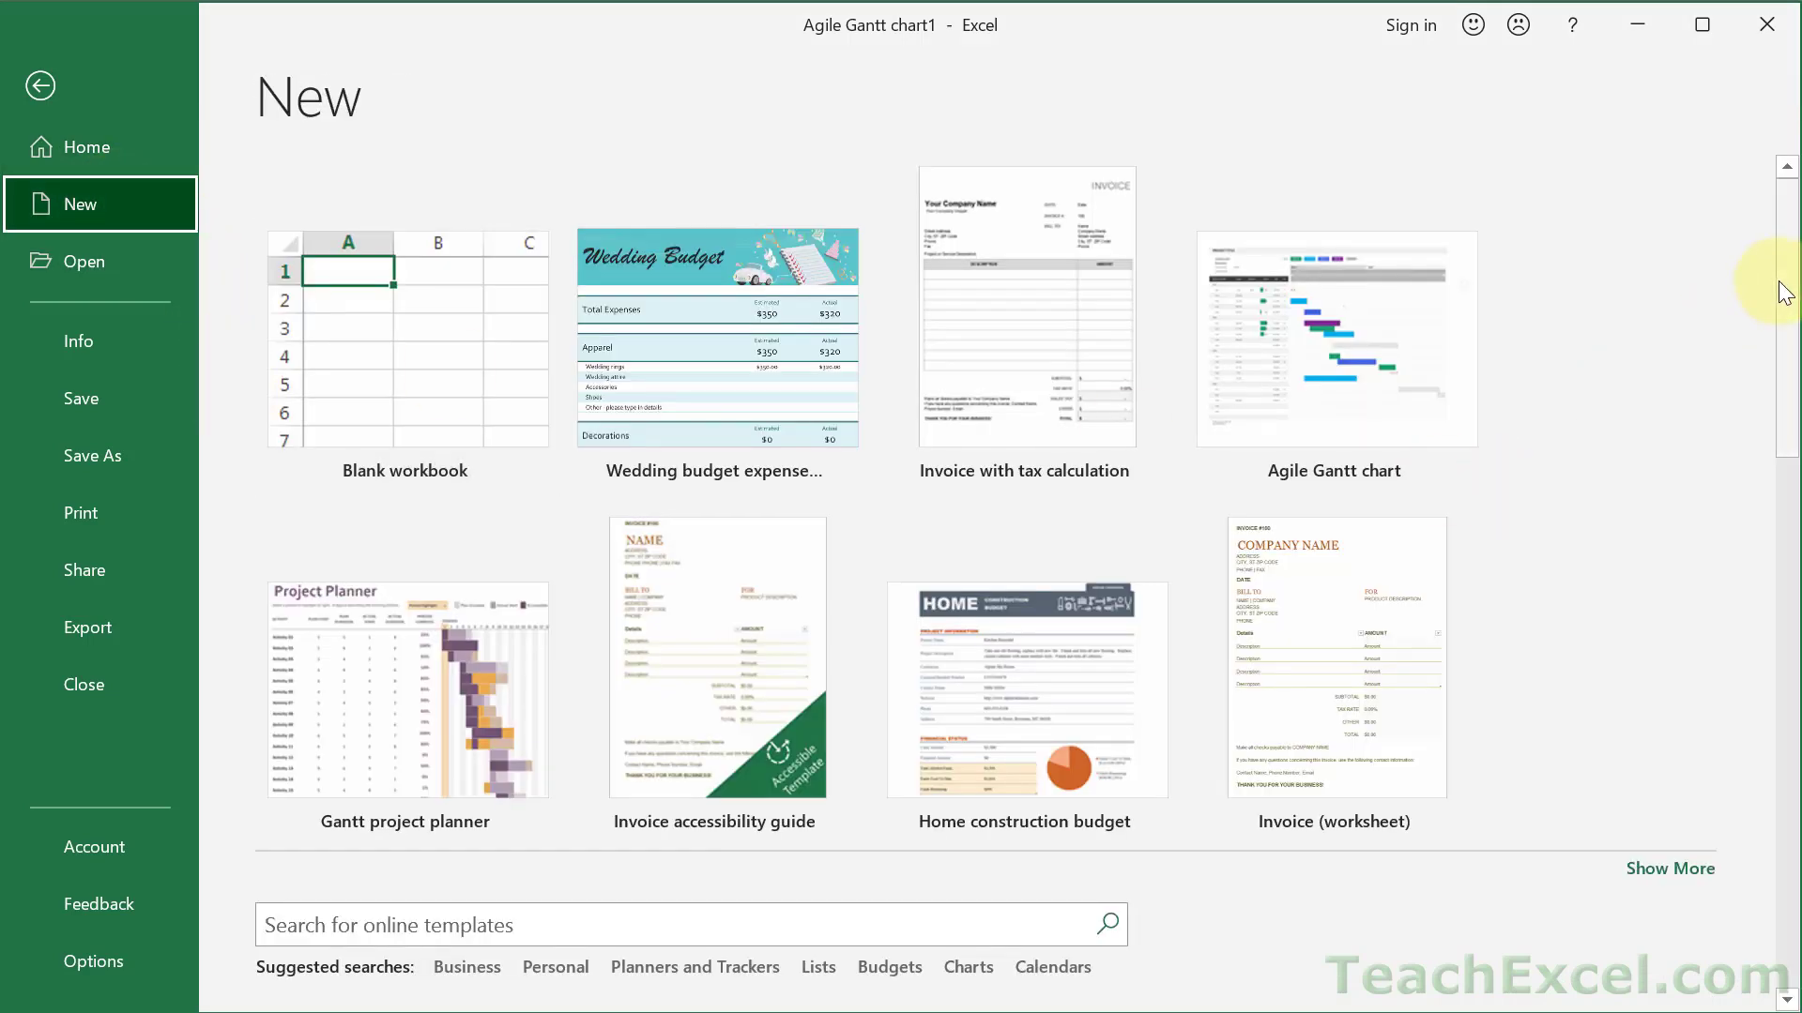
scroll(1788, 319, down, 6)
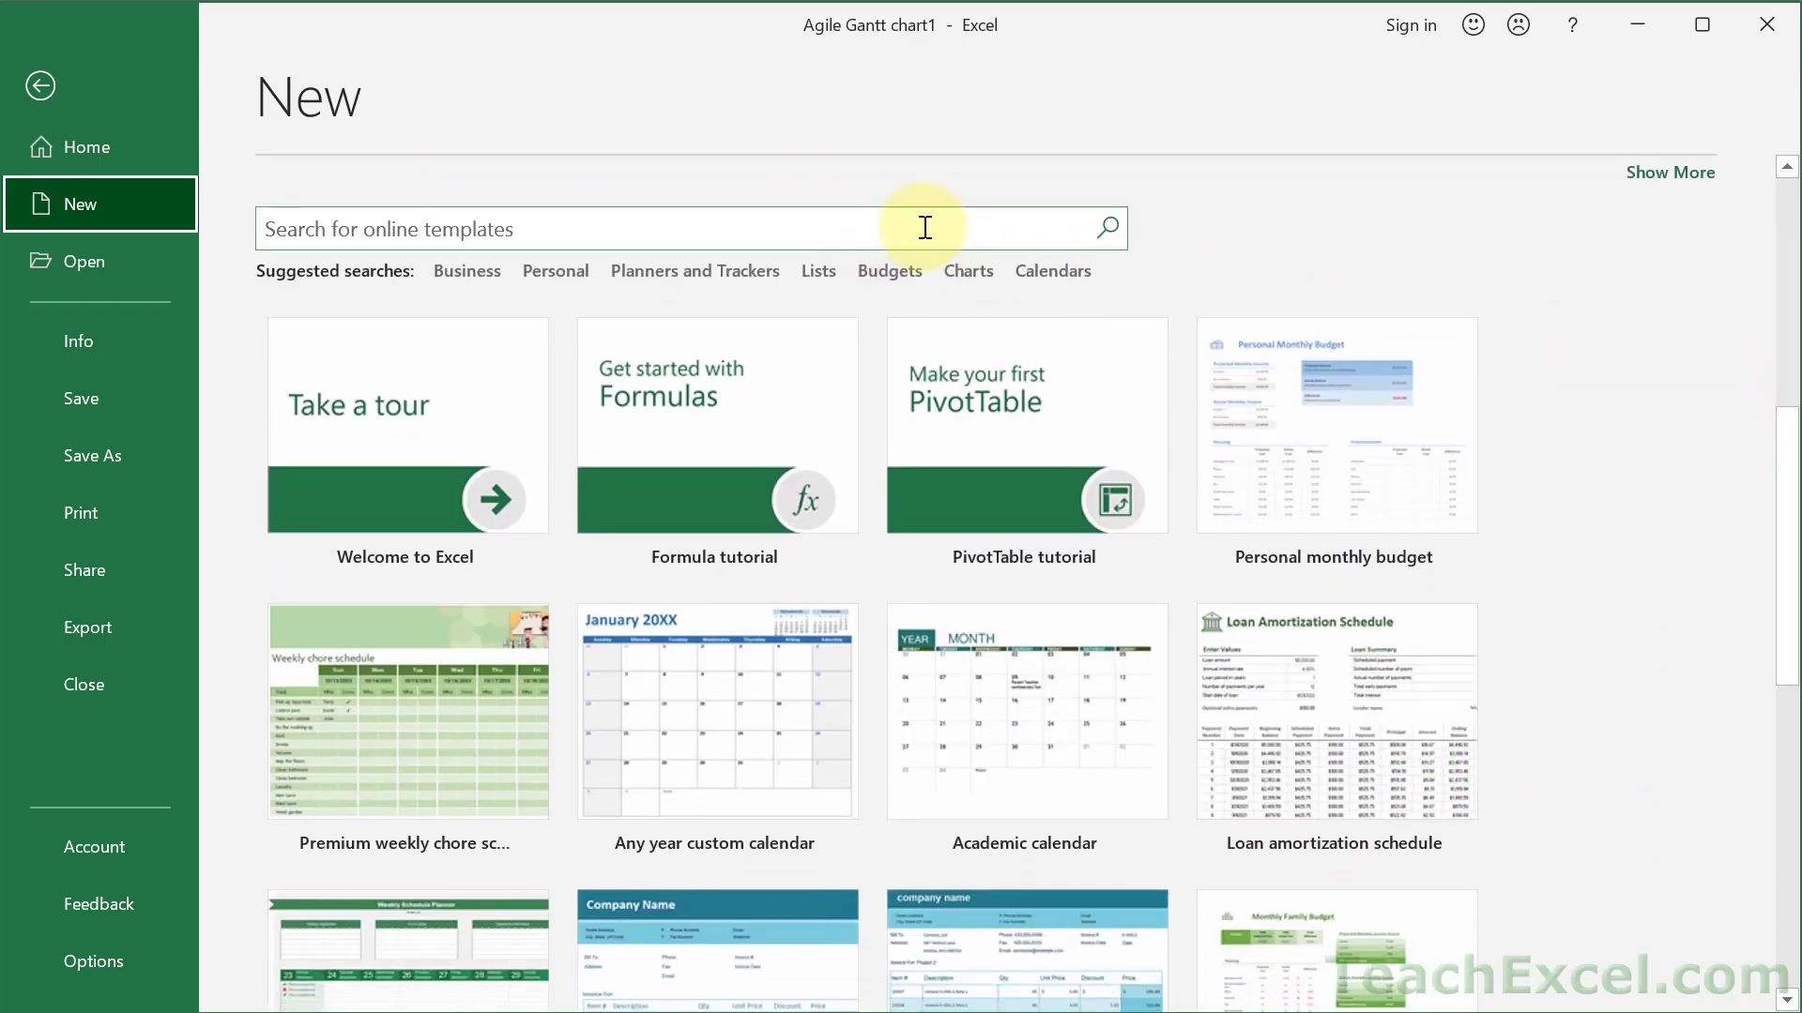
click(924, 228)
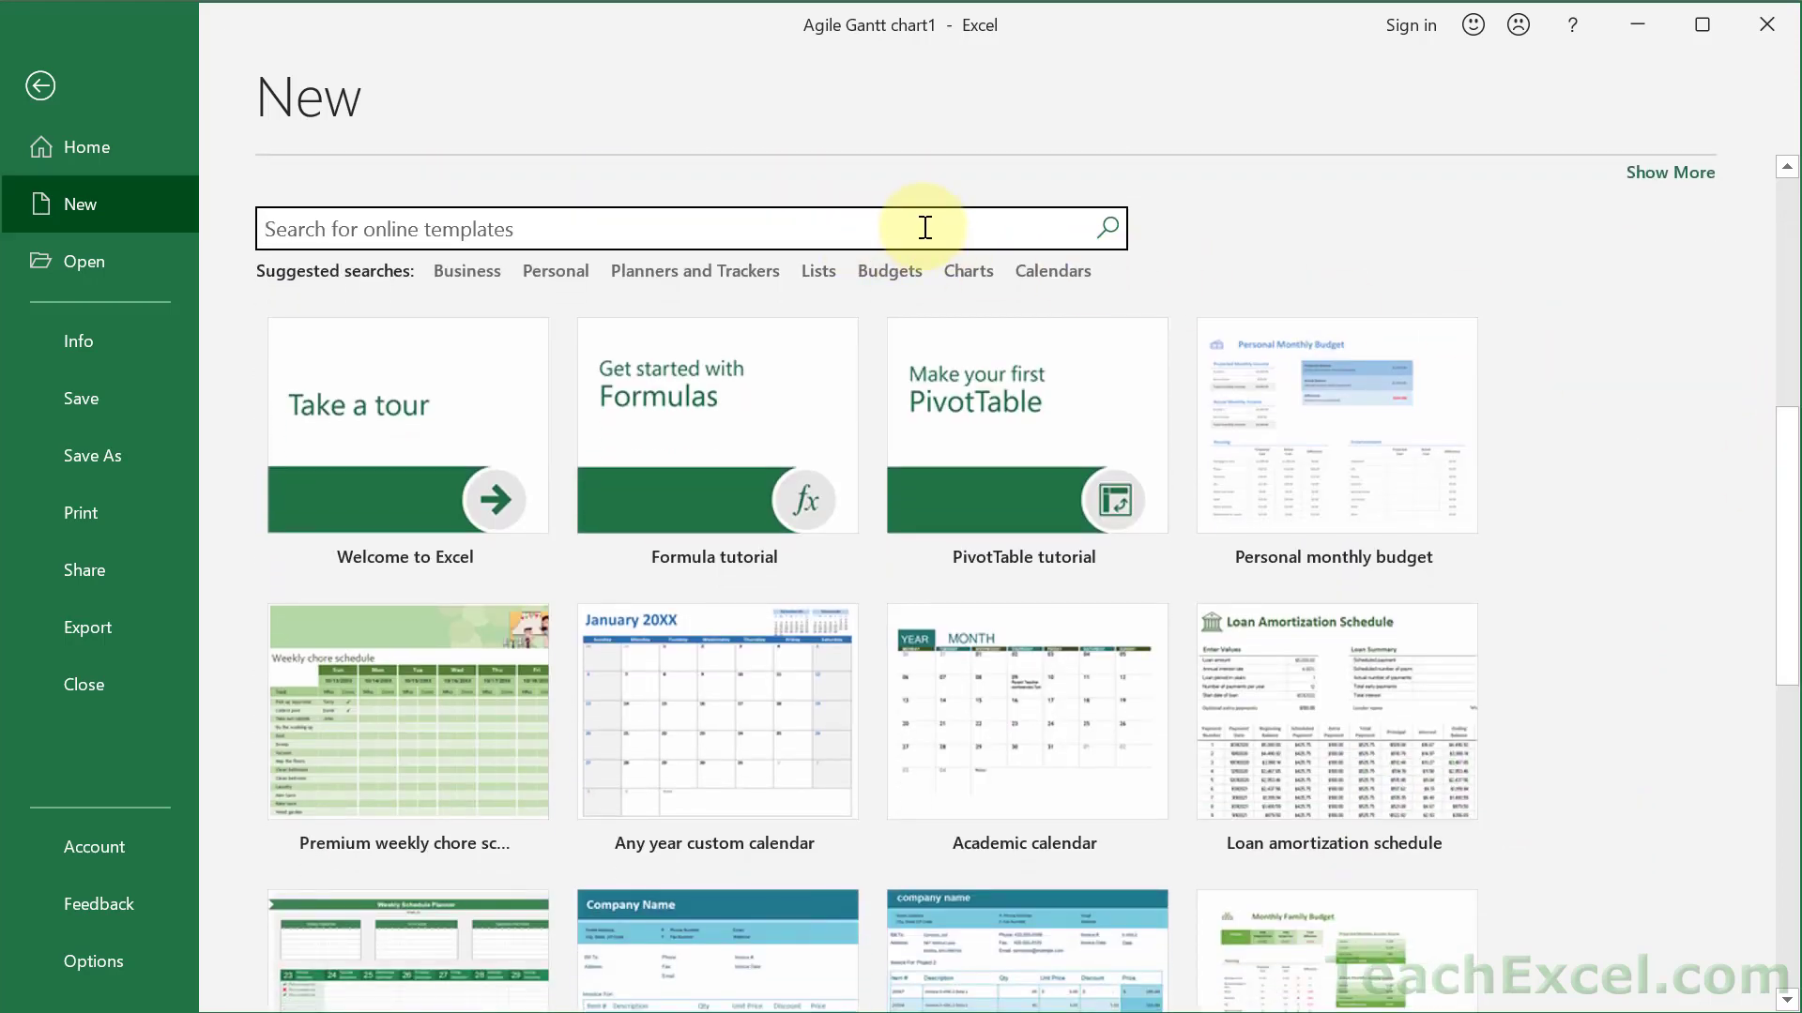
text(Planning)
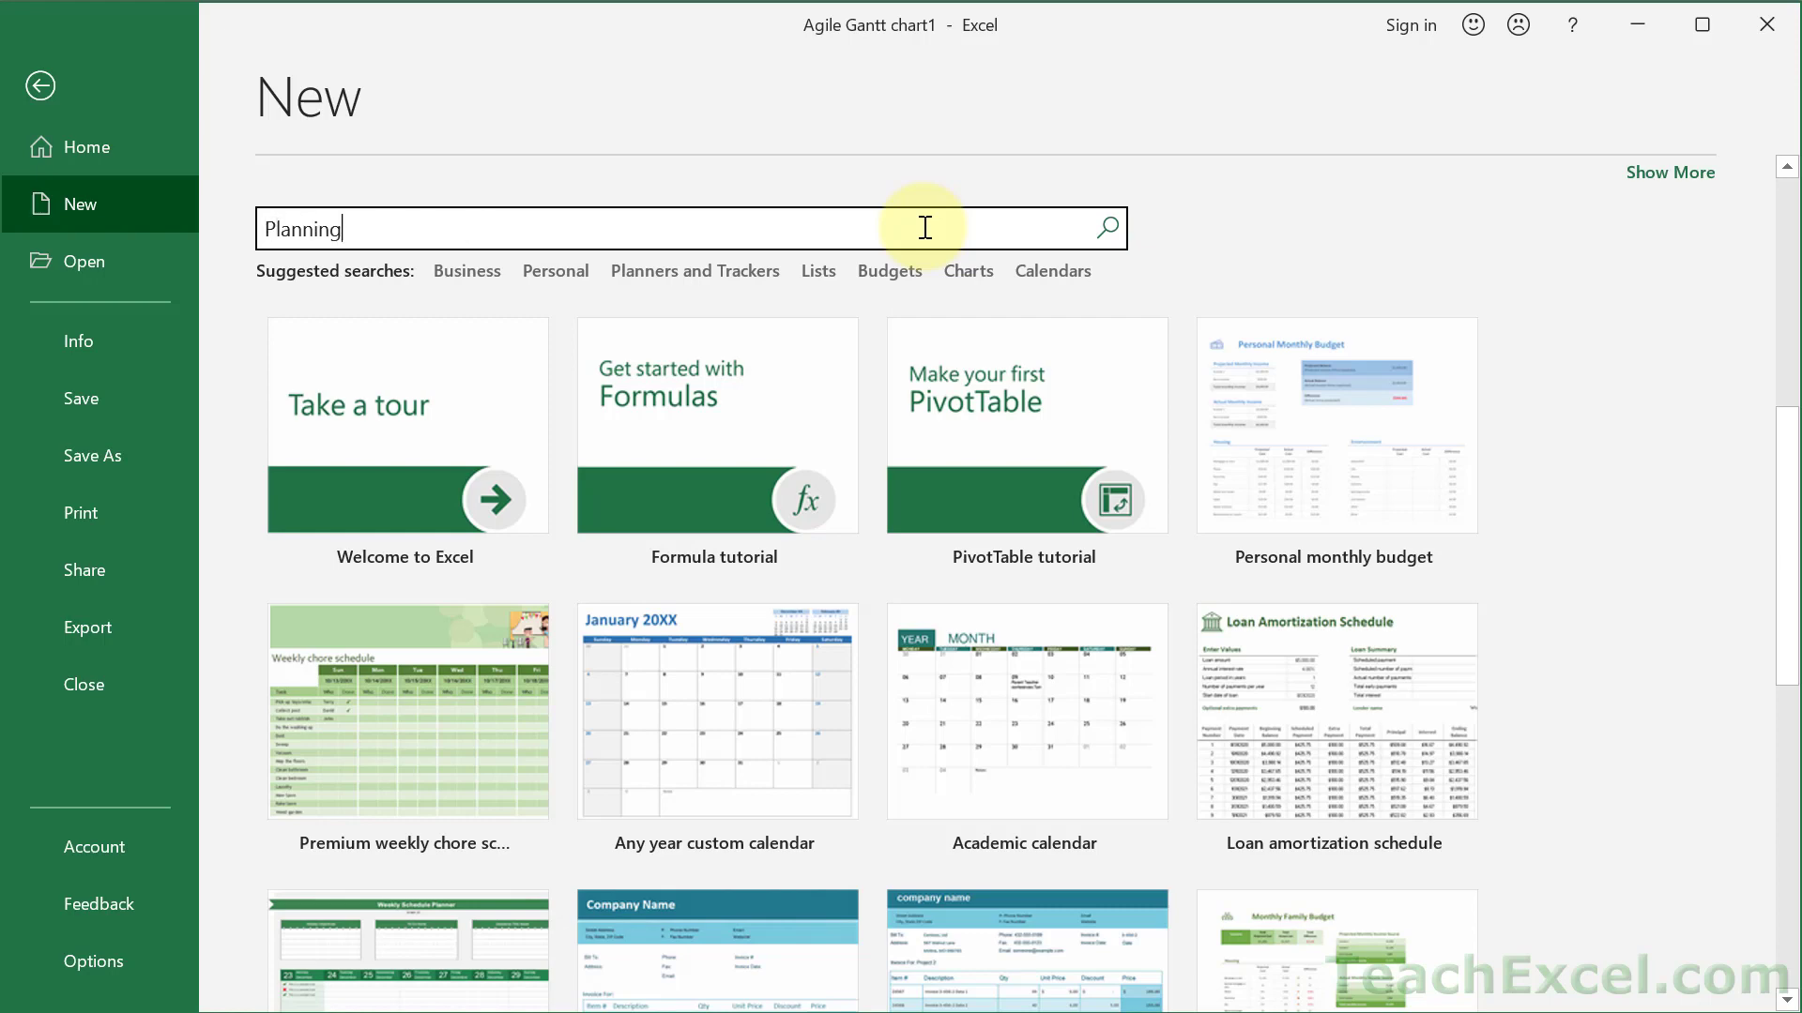
key(Return)
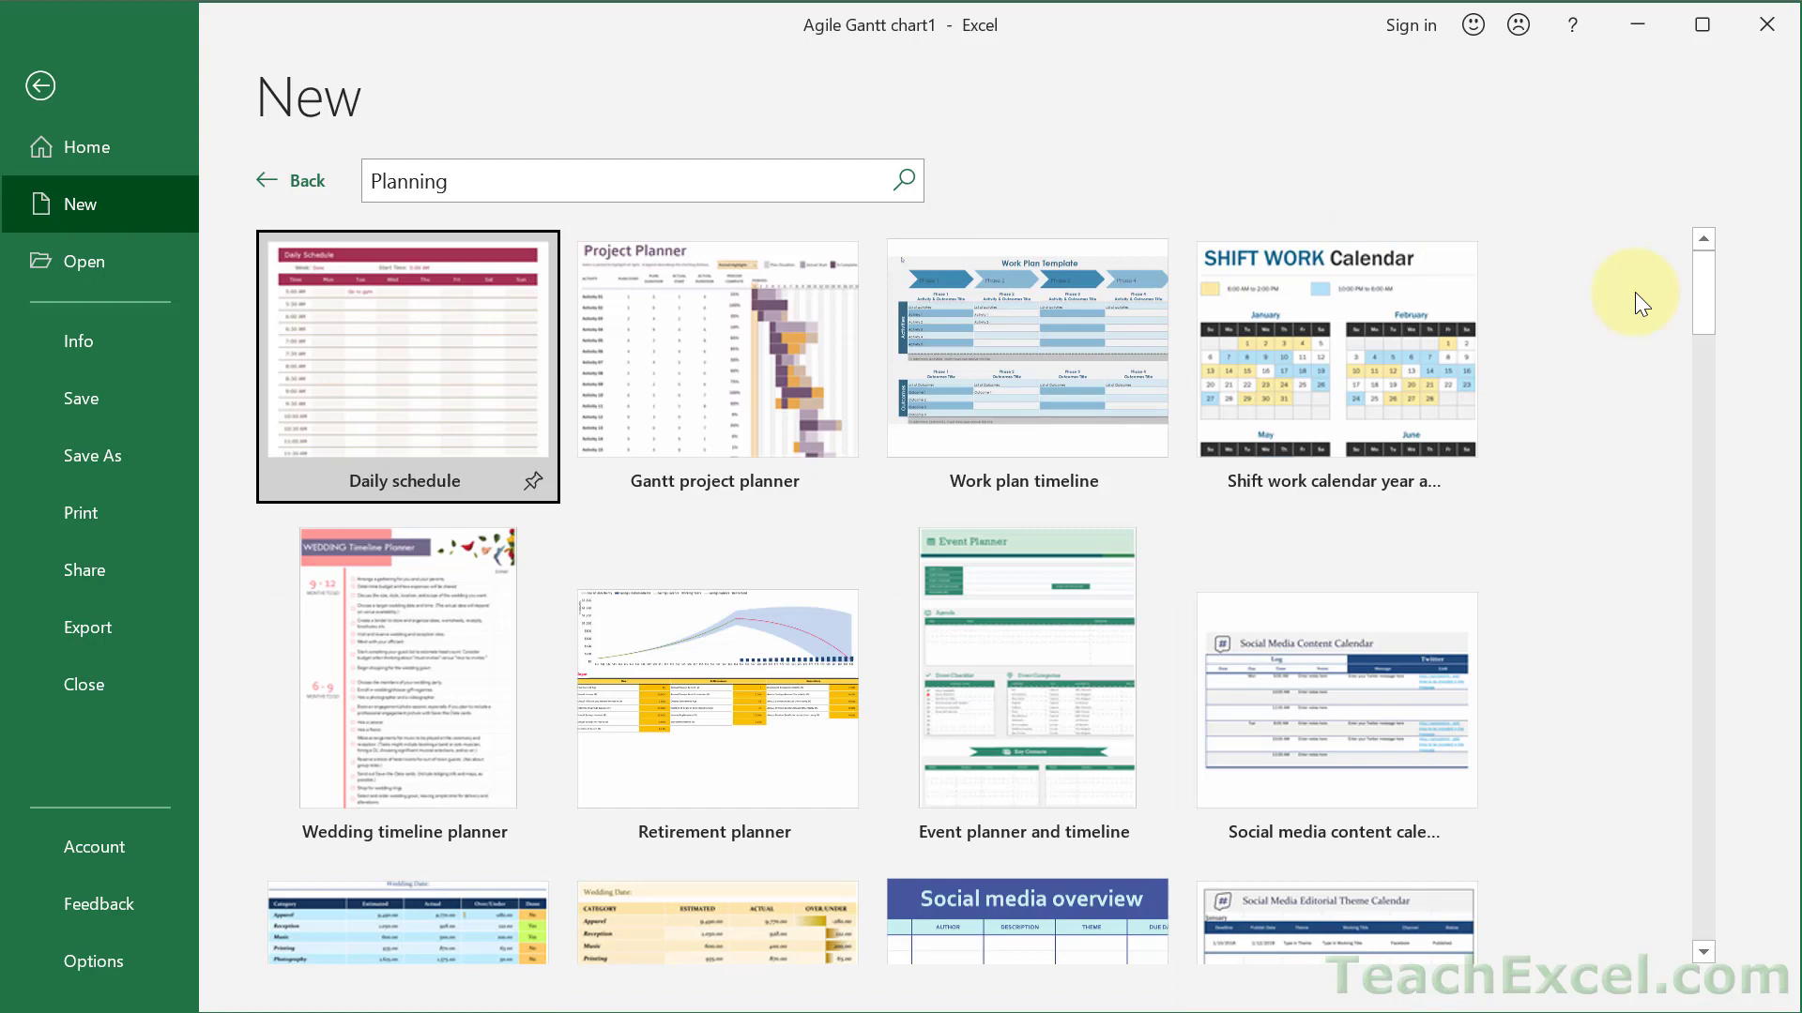
Preview the Garden and landscaping budget and Vacation budget planner templates, then close the preview
drag(1712, 296, 1687, 657)
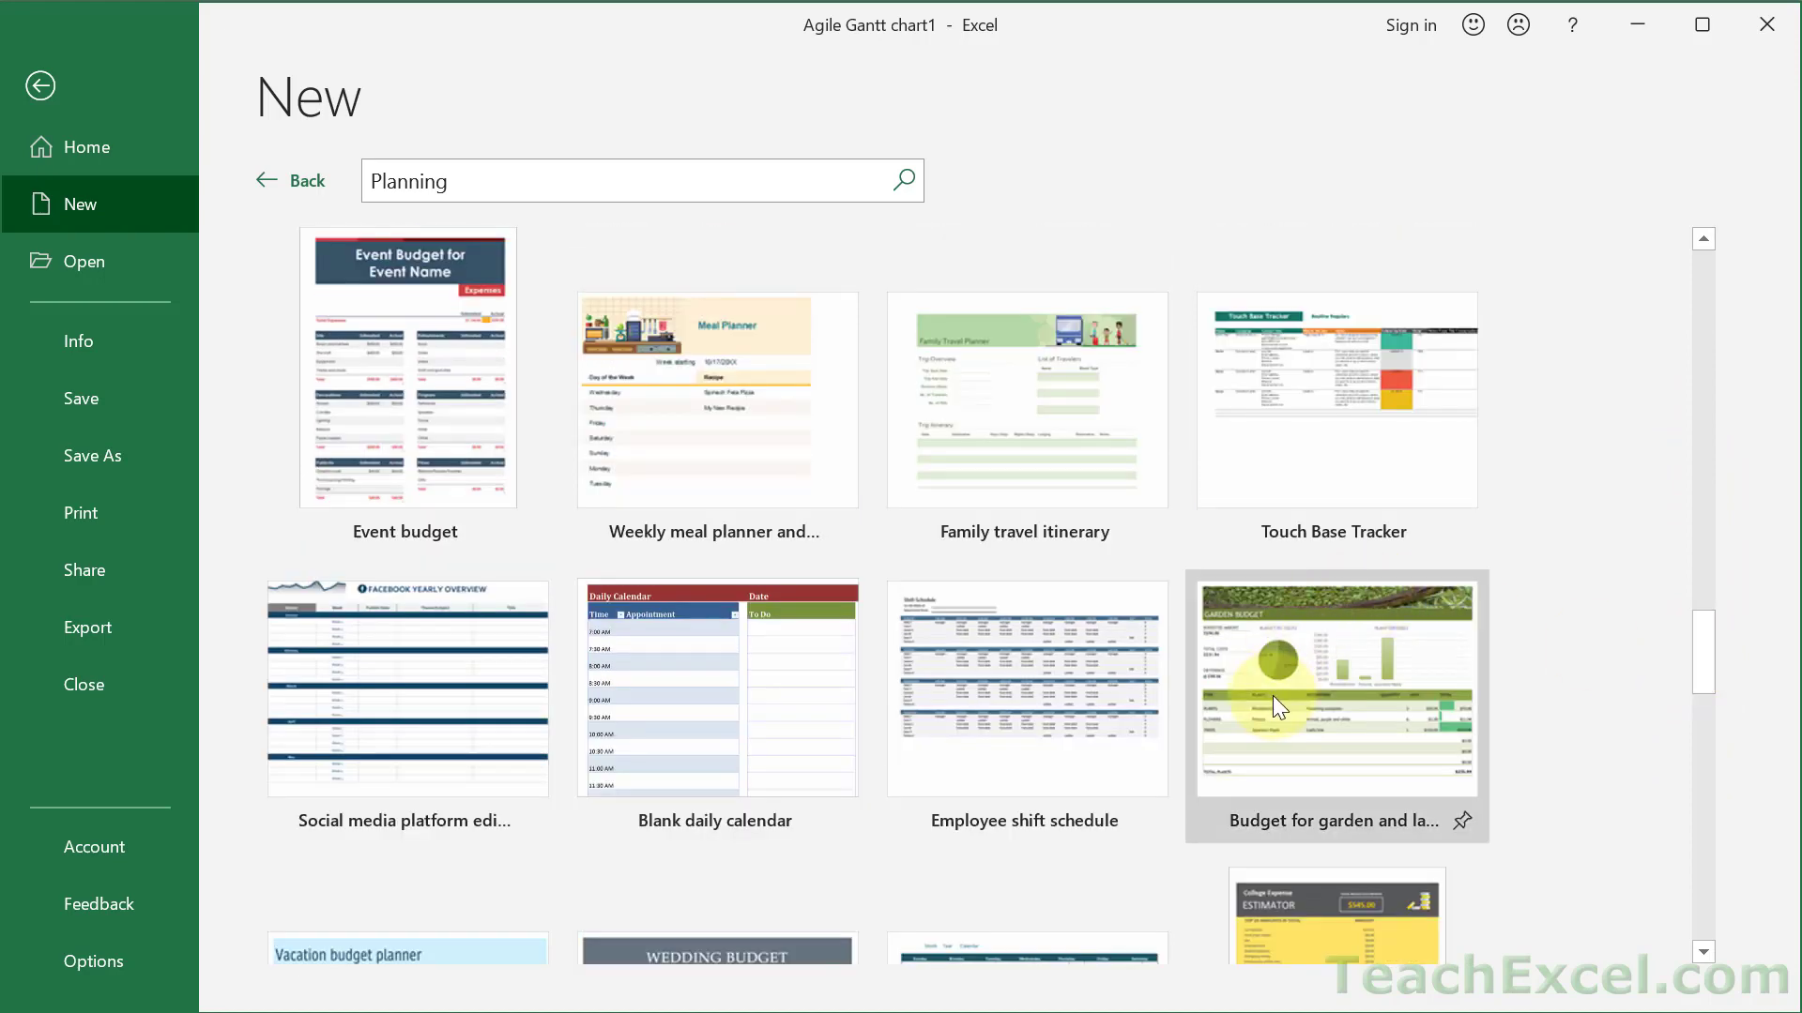
click(1273, 696)
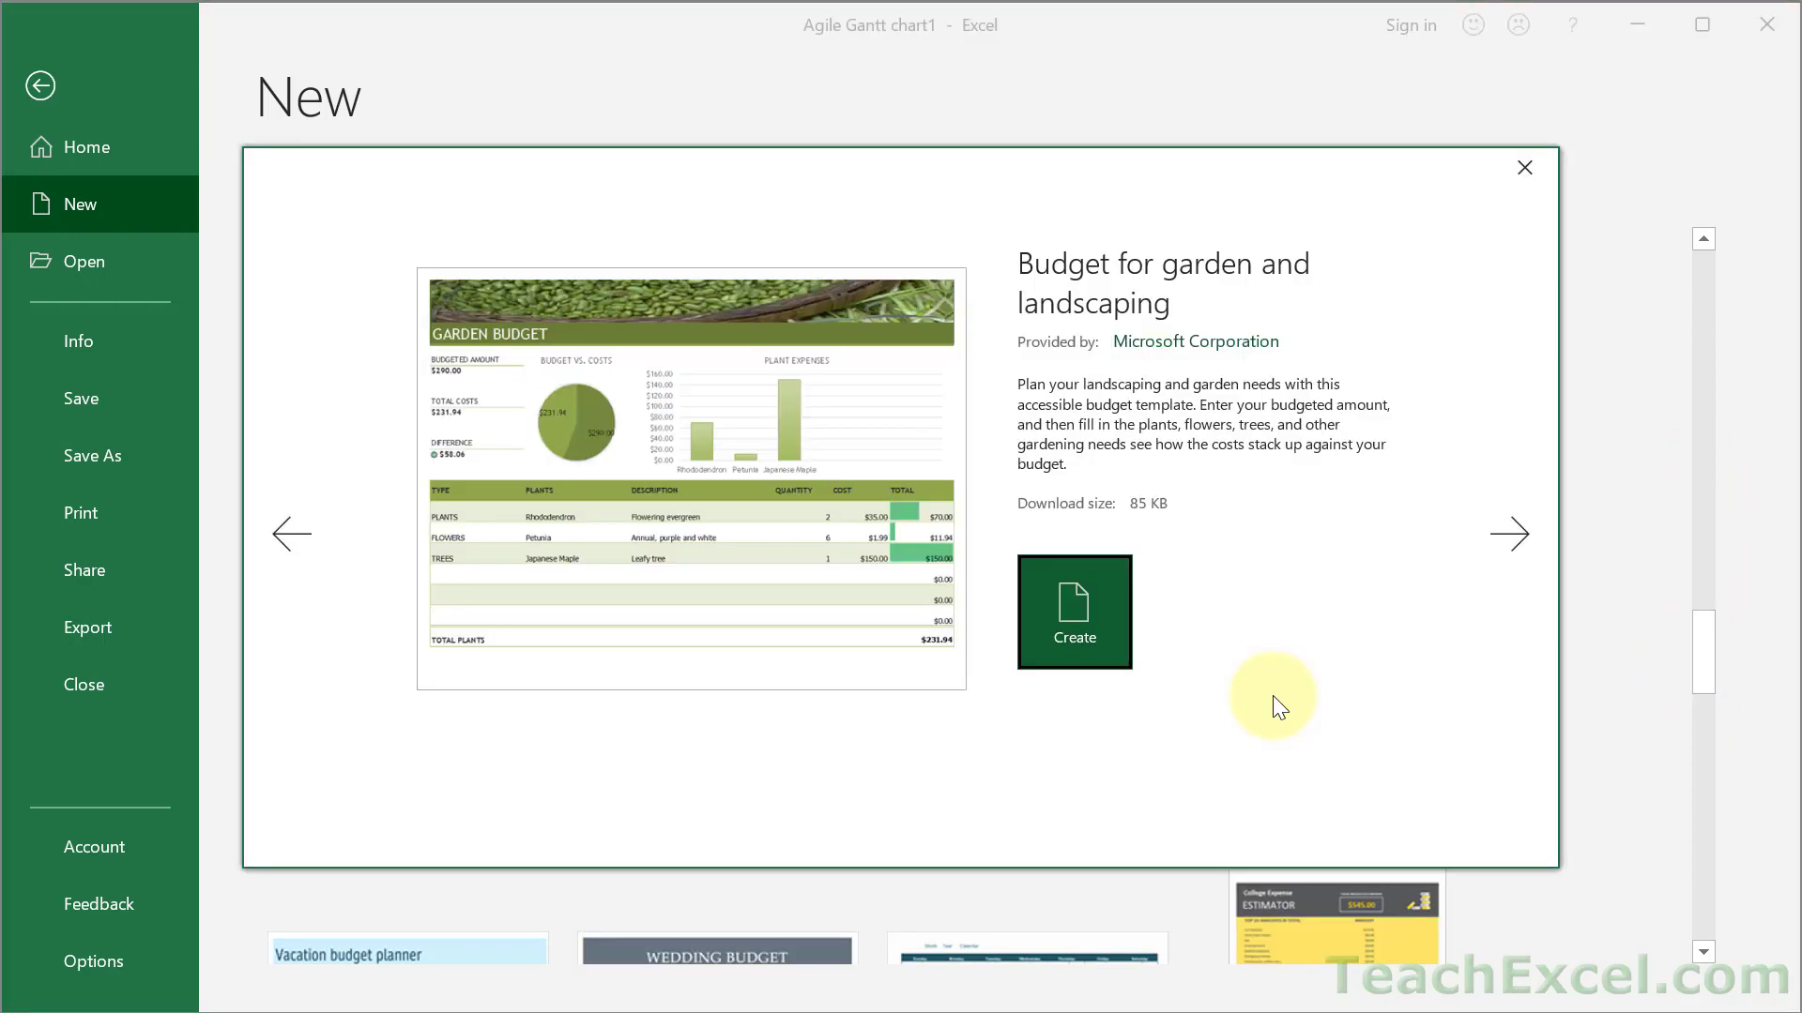
click(1520, 527)
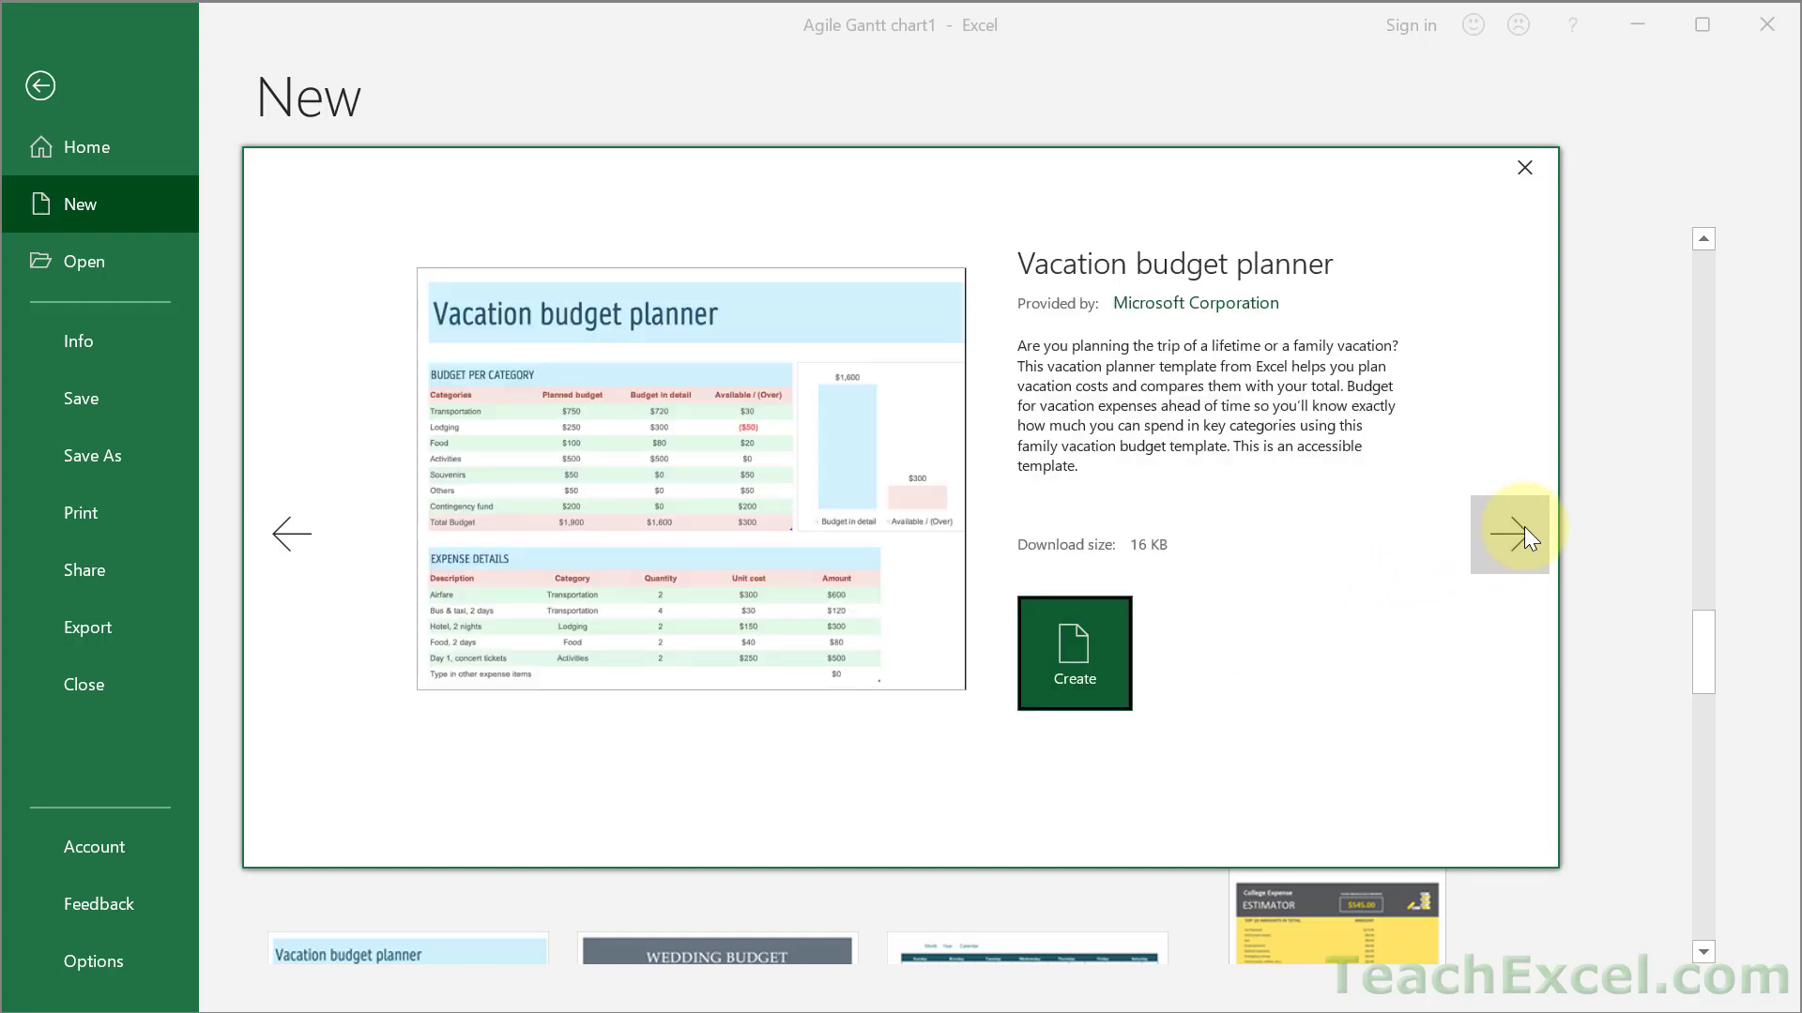
click(1520, 170)
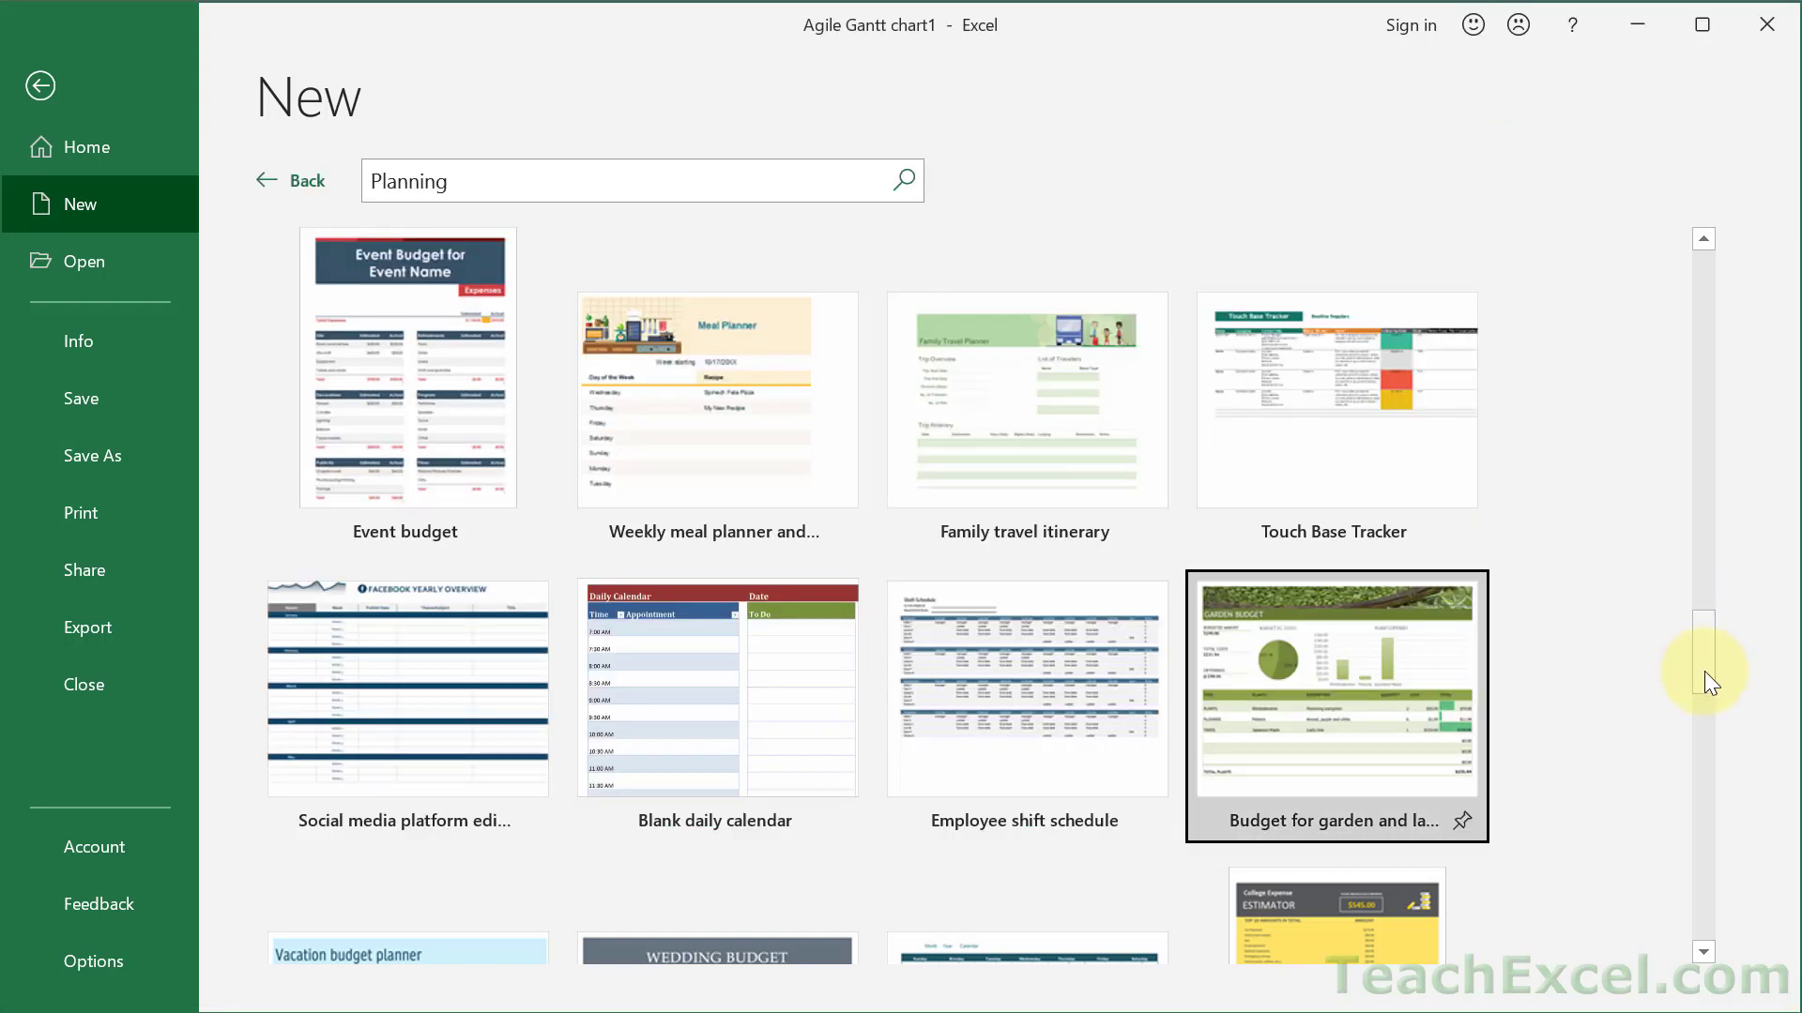
drag(1697, 453, 1708, 251)
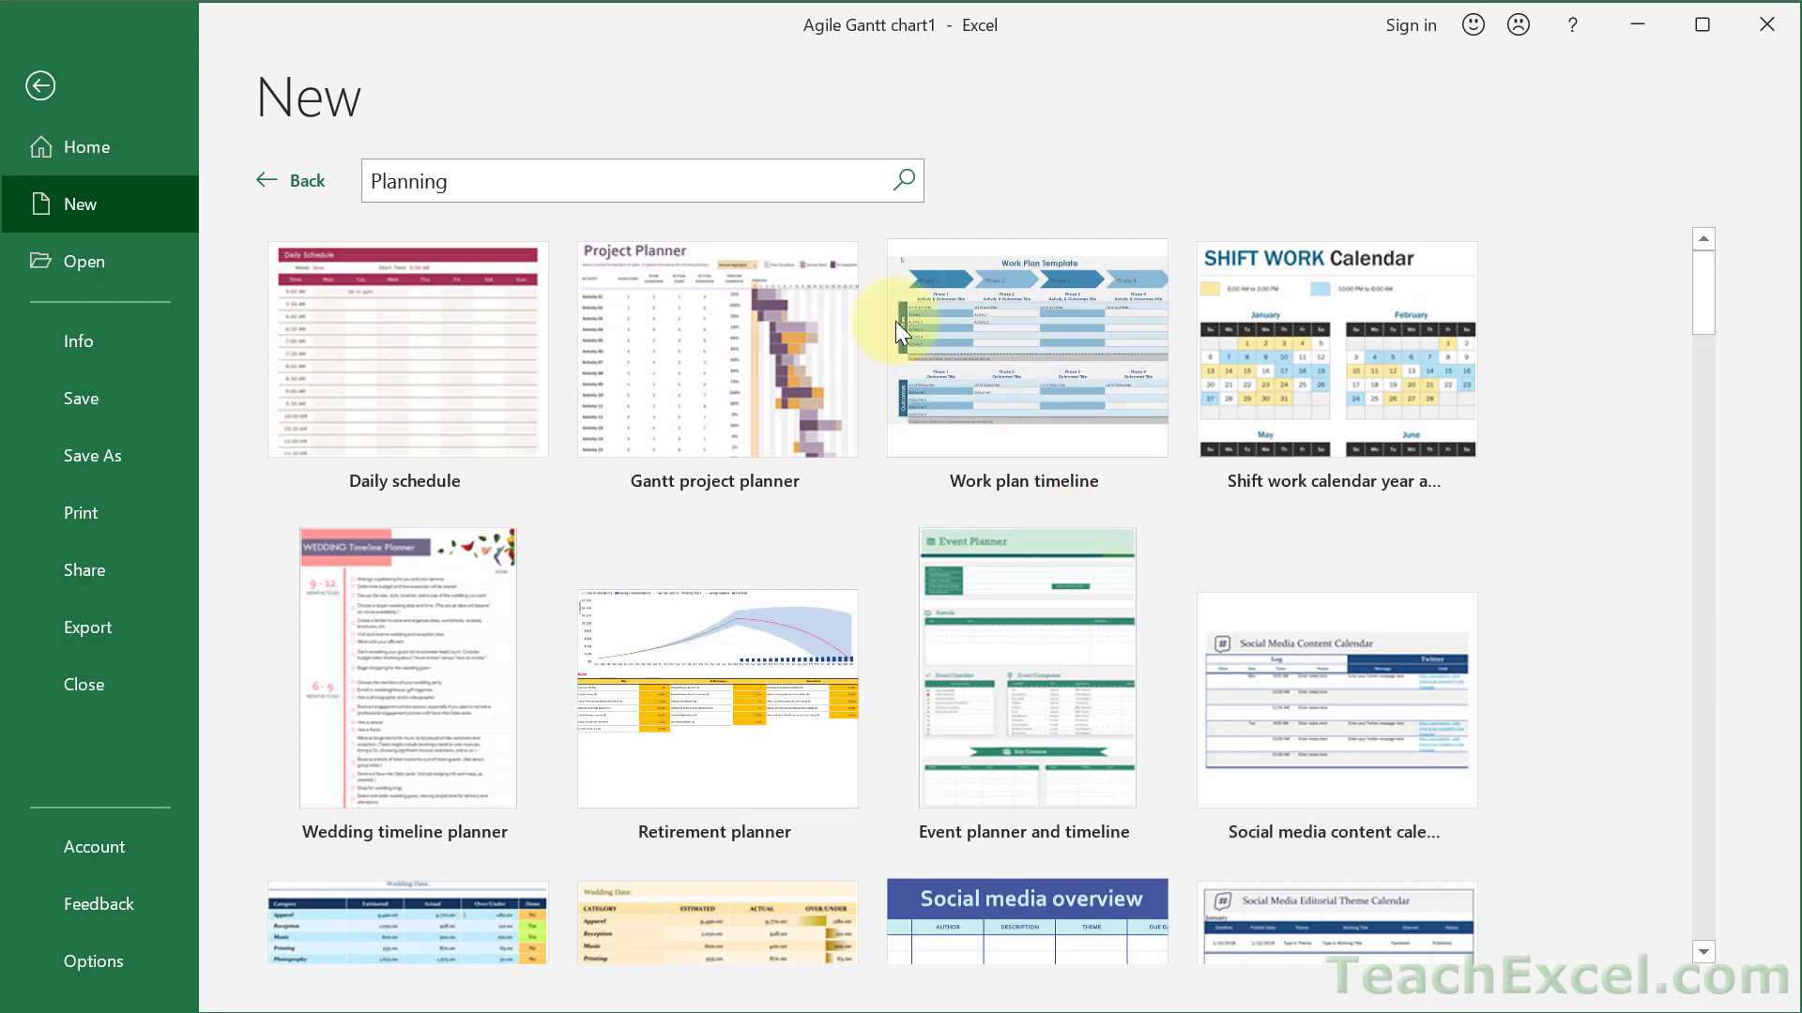
Search templates for 'Gannt' and create a workbook from the Agile Gantt chart template
click(606, 174)
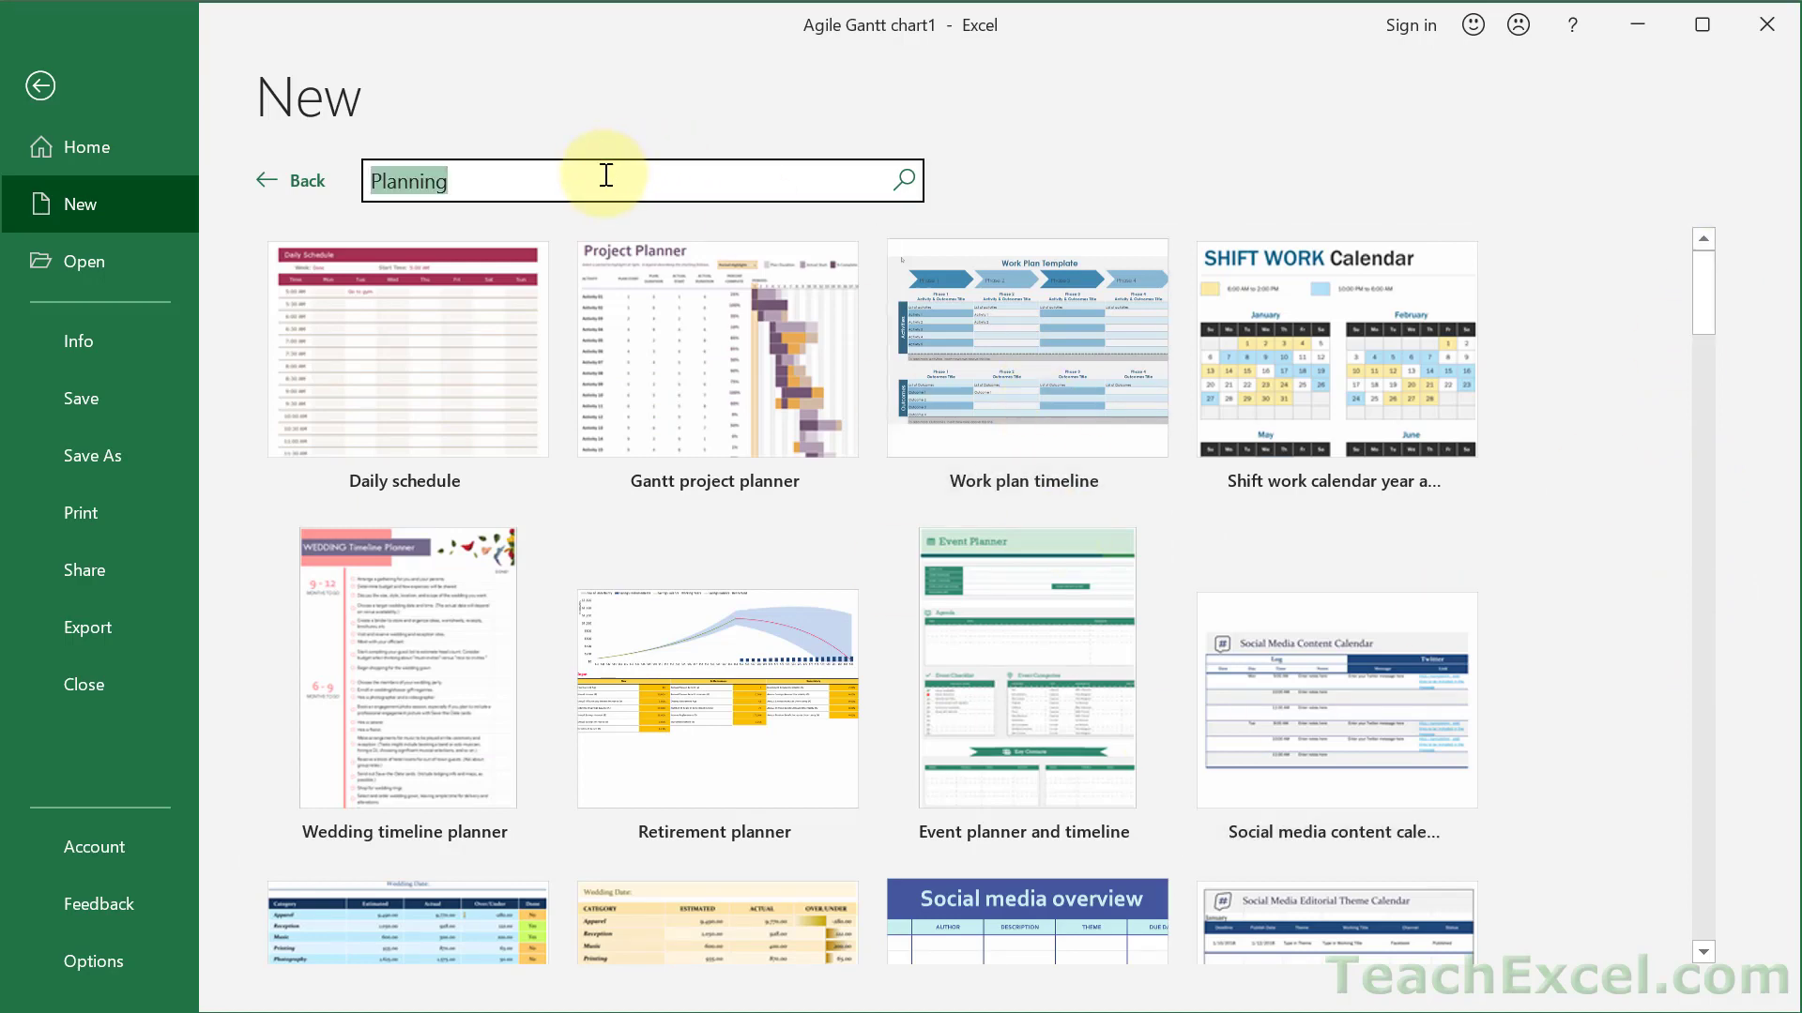
text(Gannt)
key(Return)
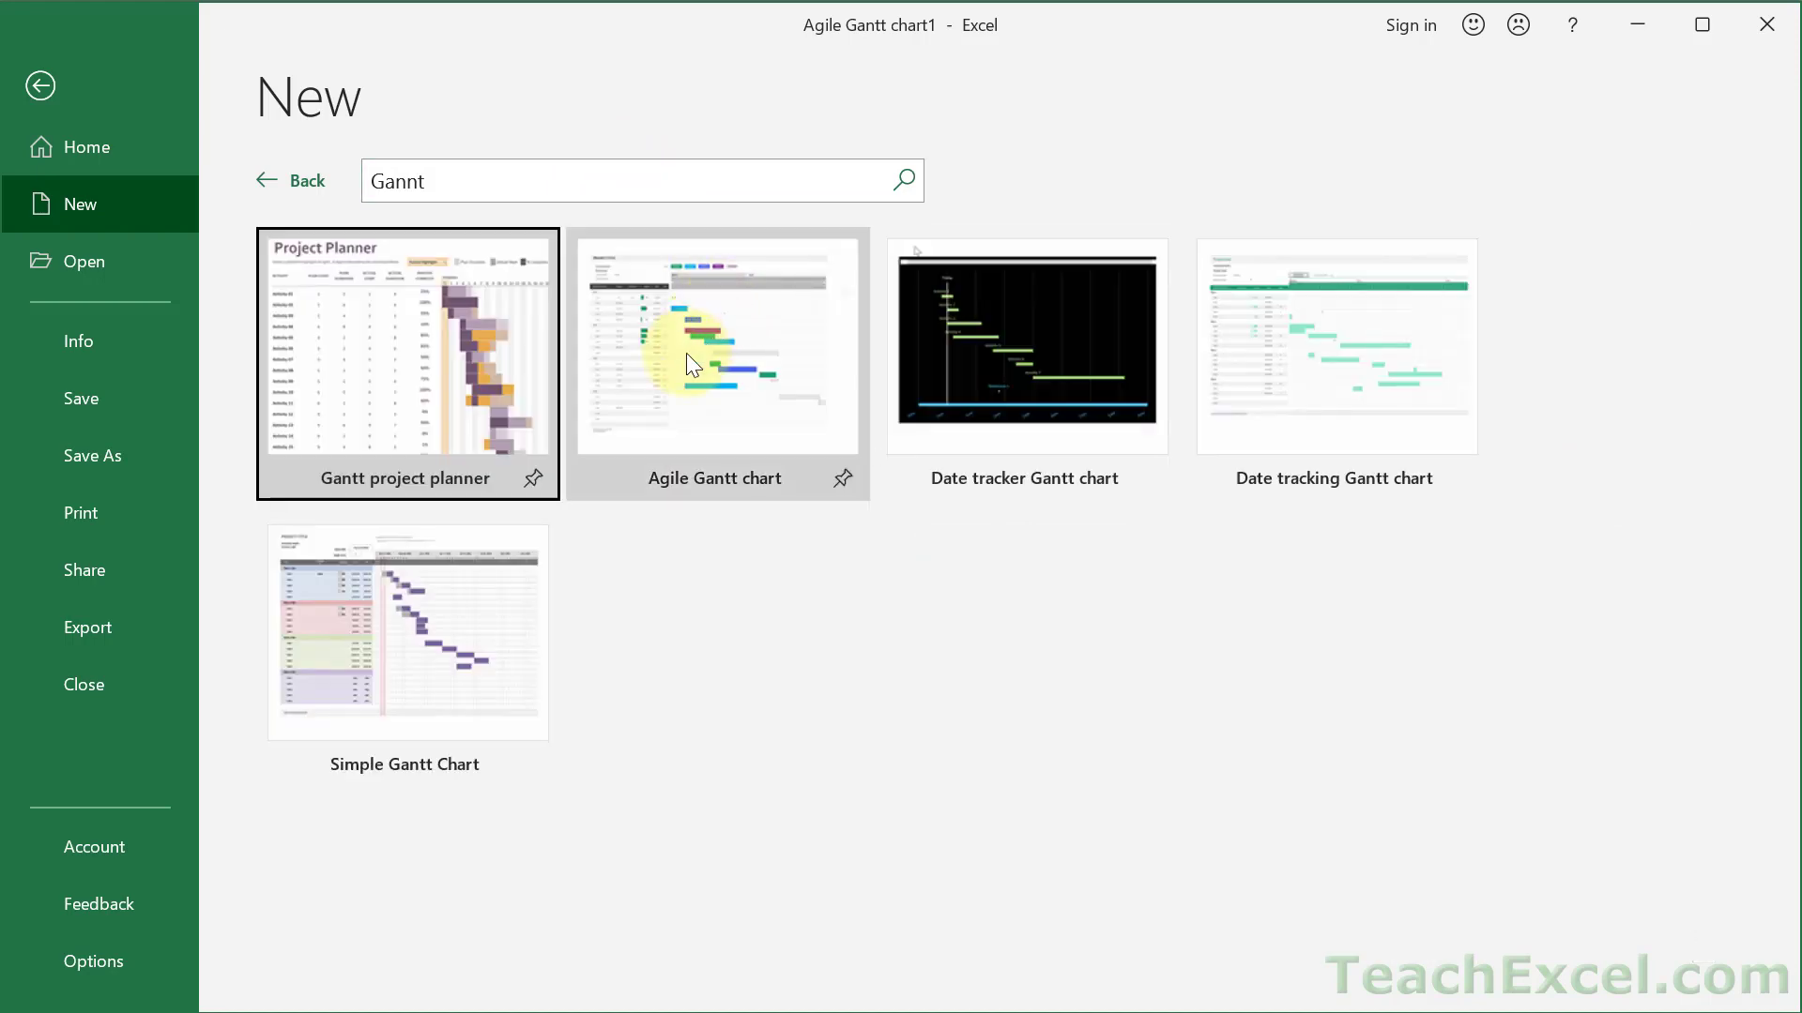
click(685, 353)
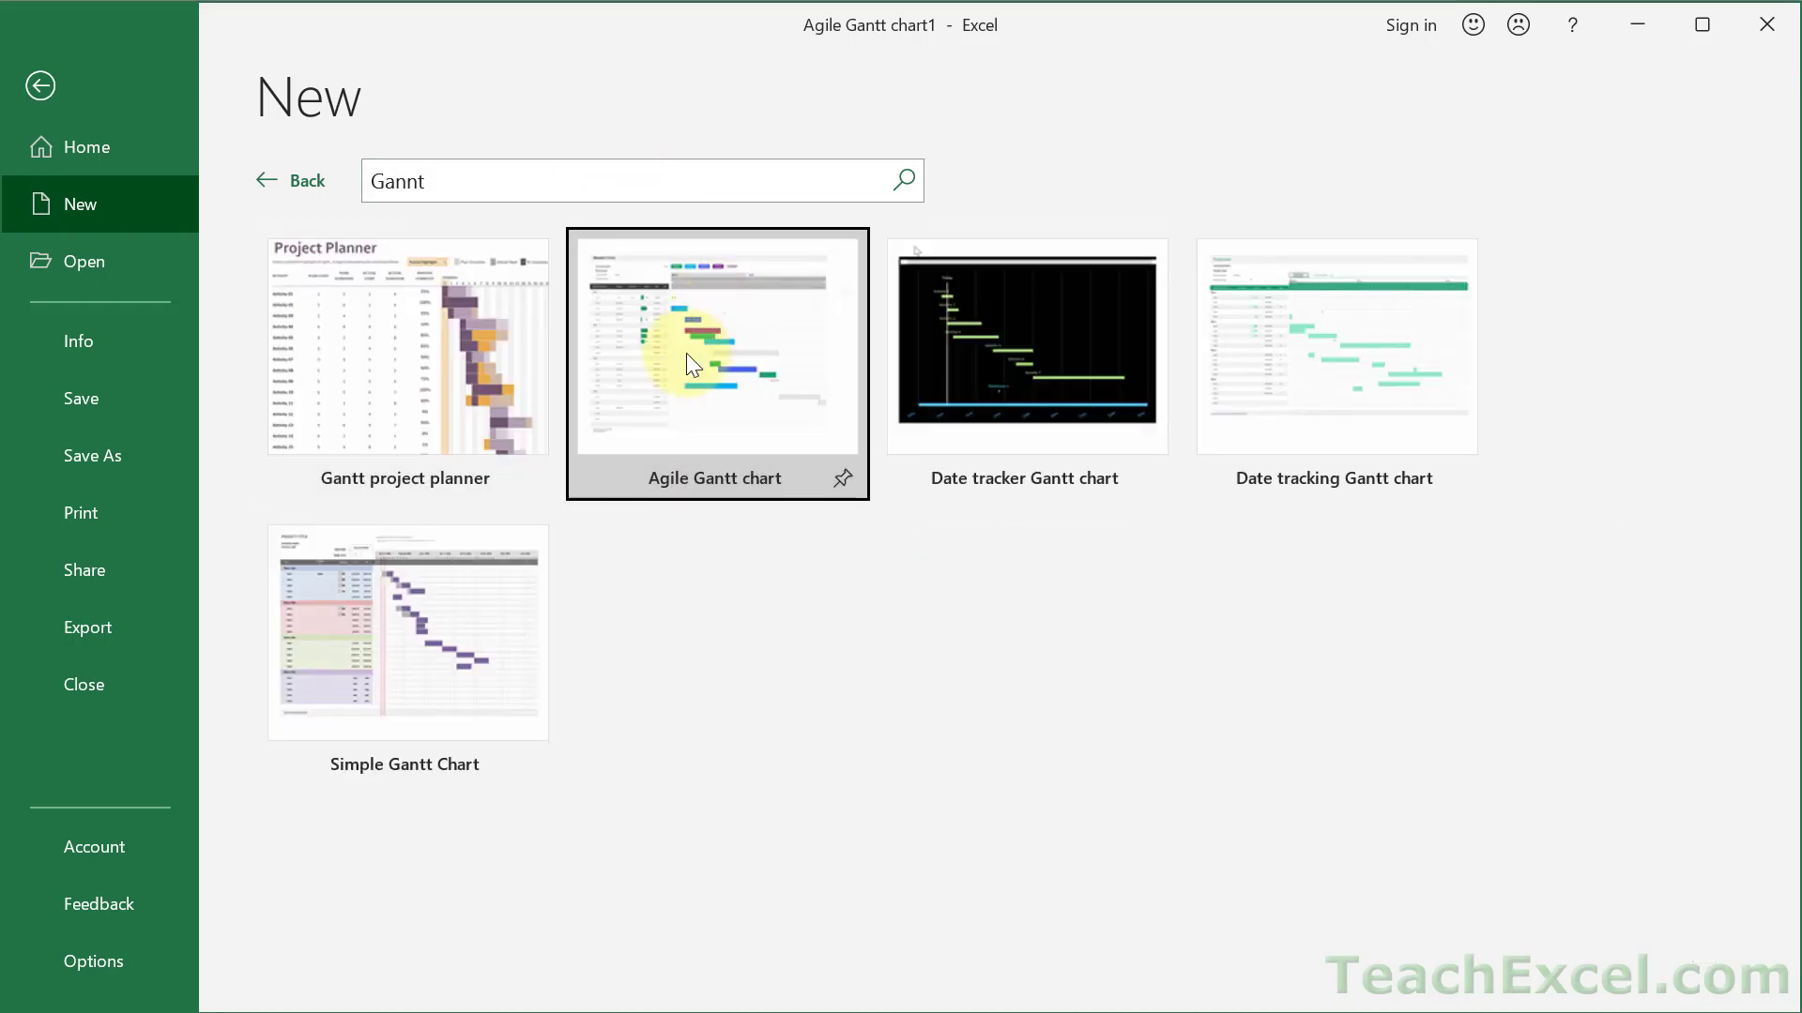
key(Escape)
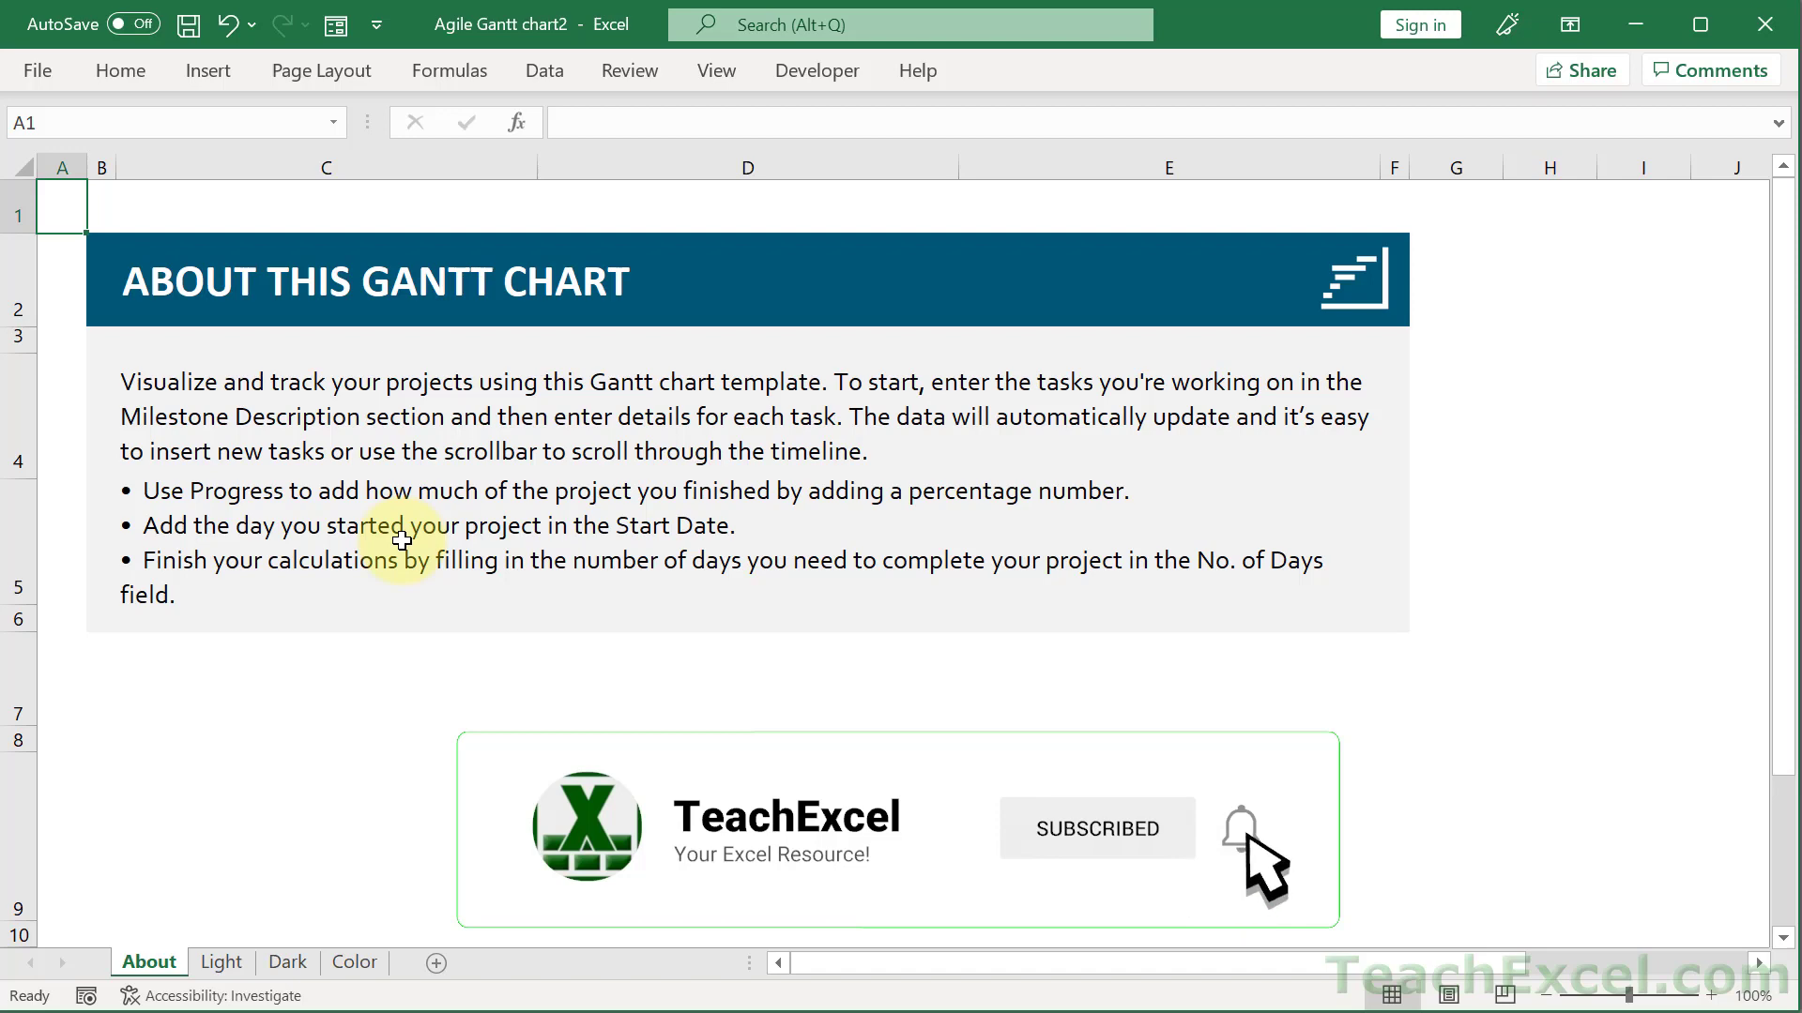
View the Light, Dark and Color Gantt sheets, then return to Light and zoom out slightly
click(221, 963)
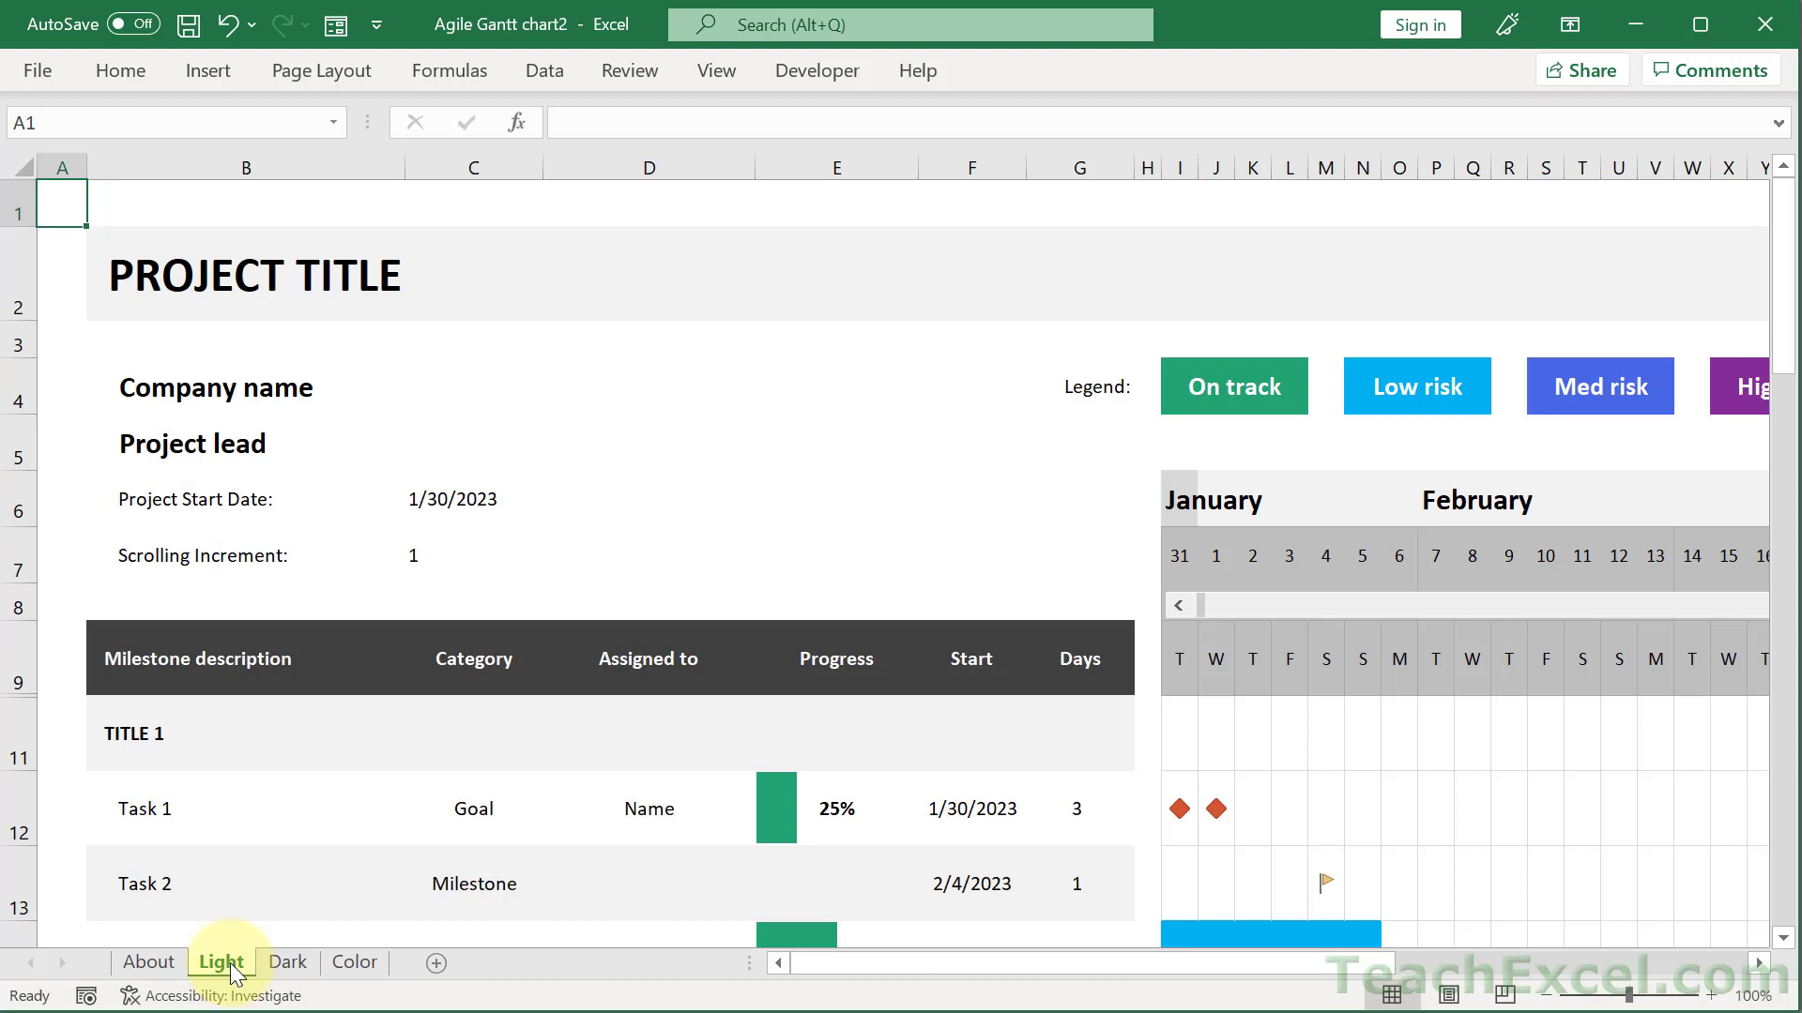
click(280, 964)
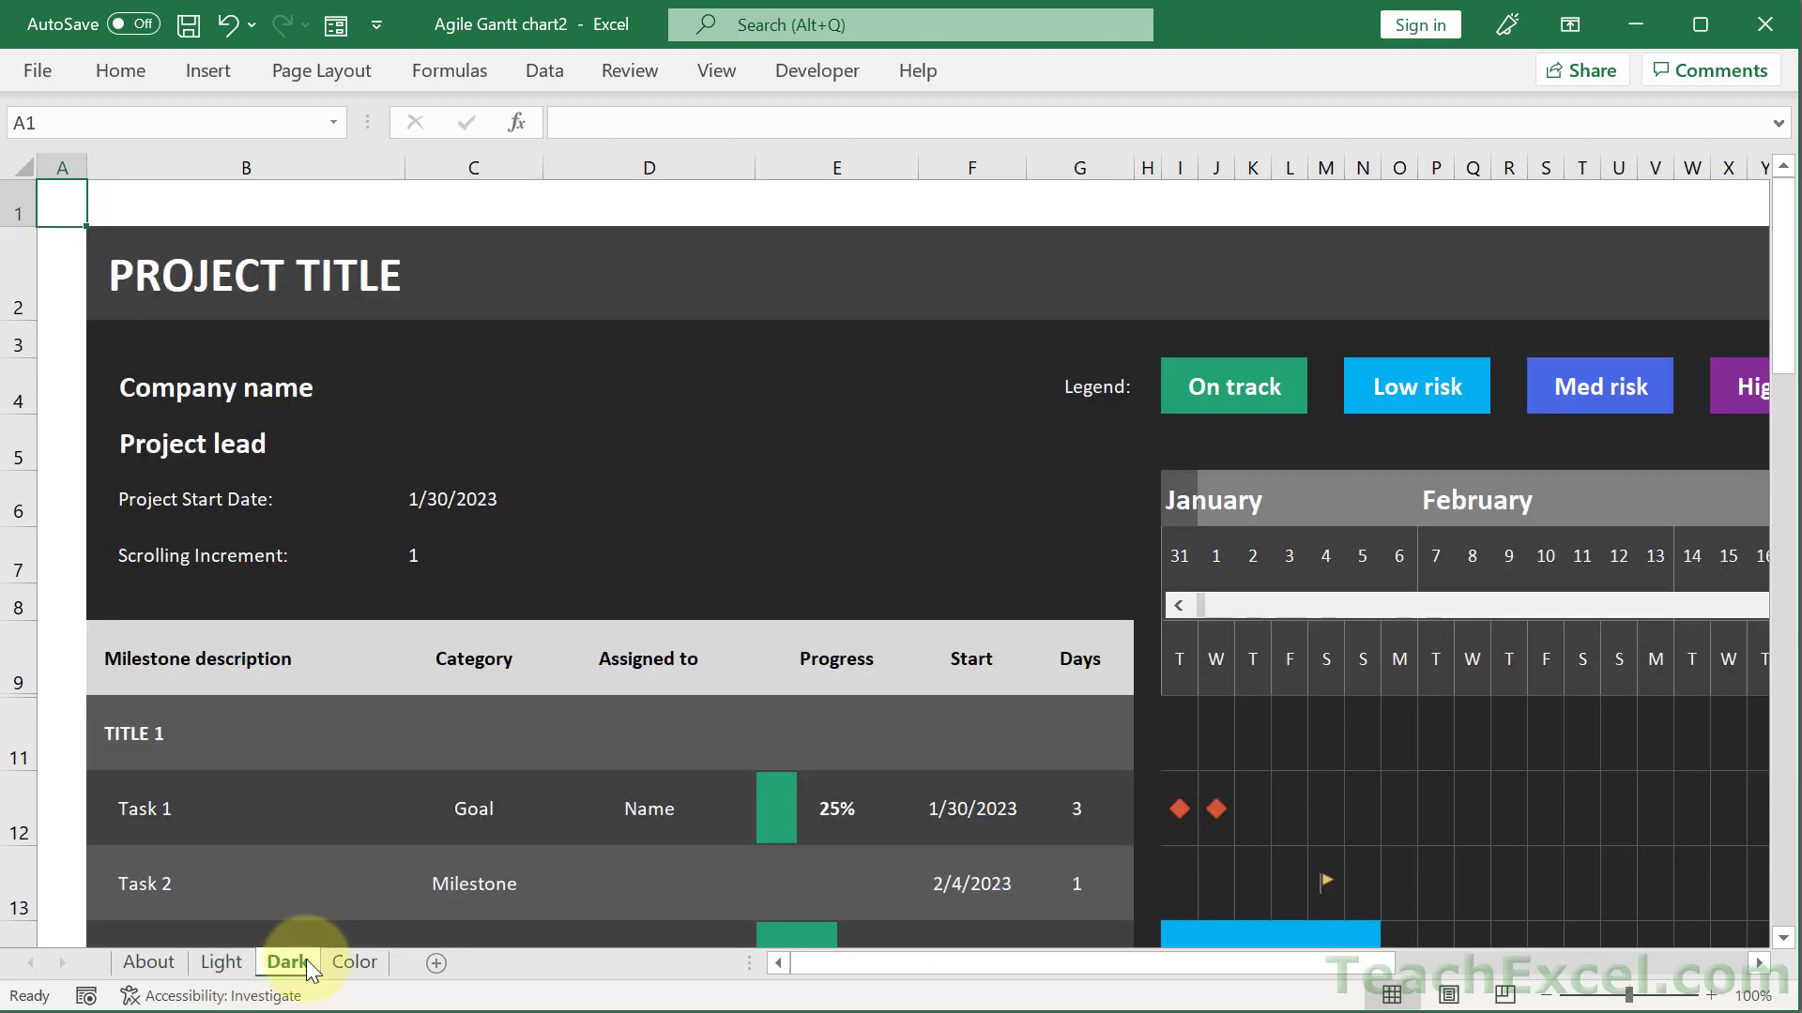
click(338, 962)
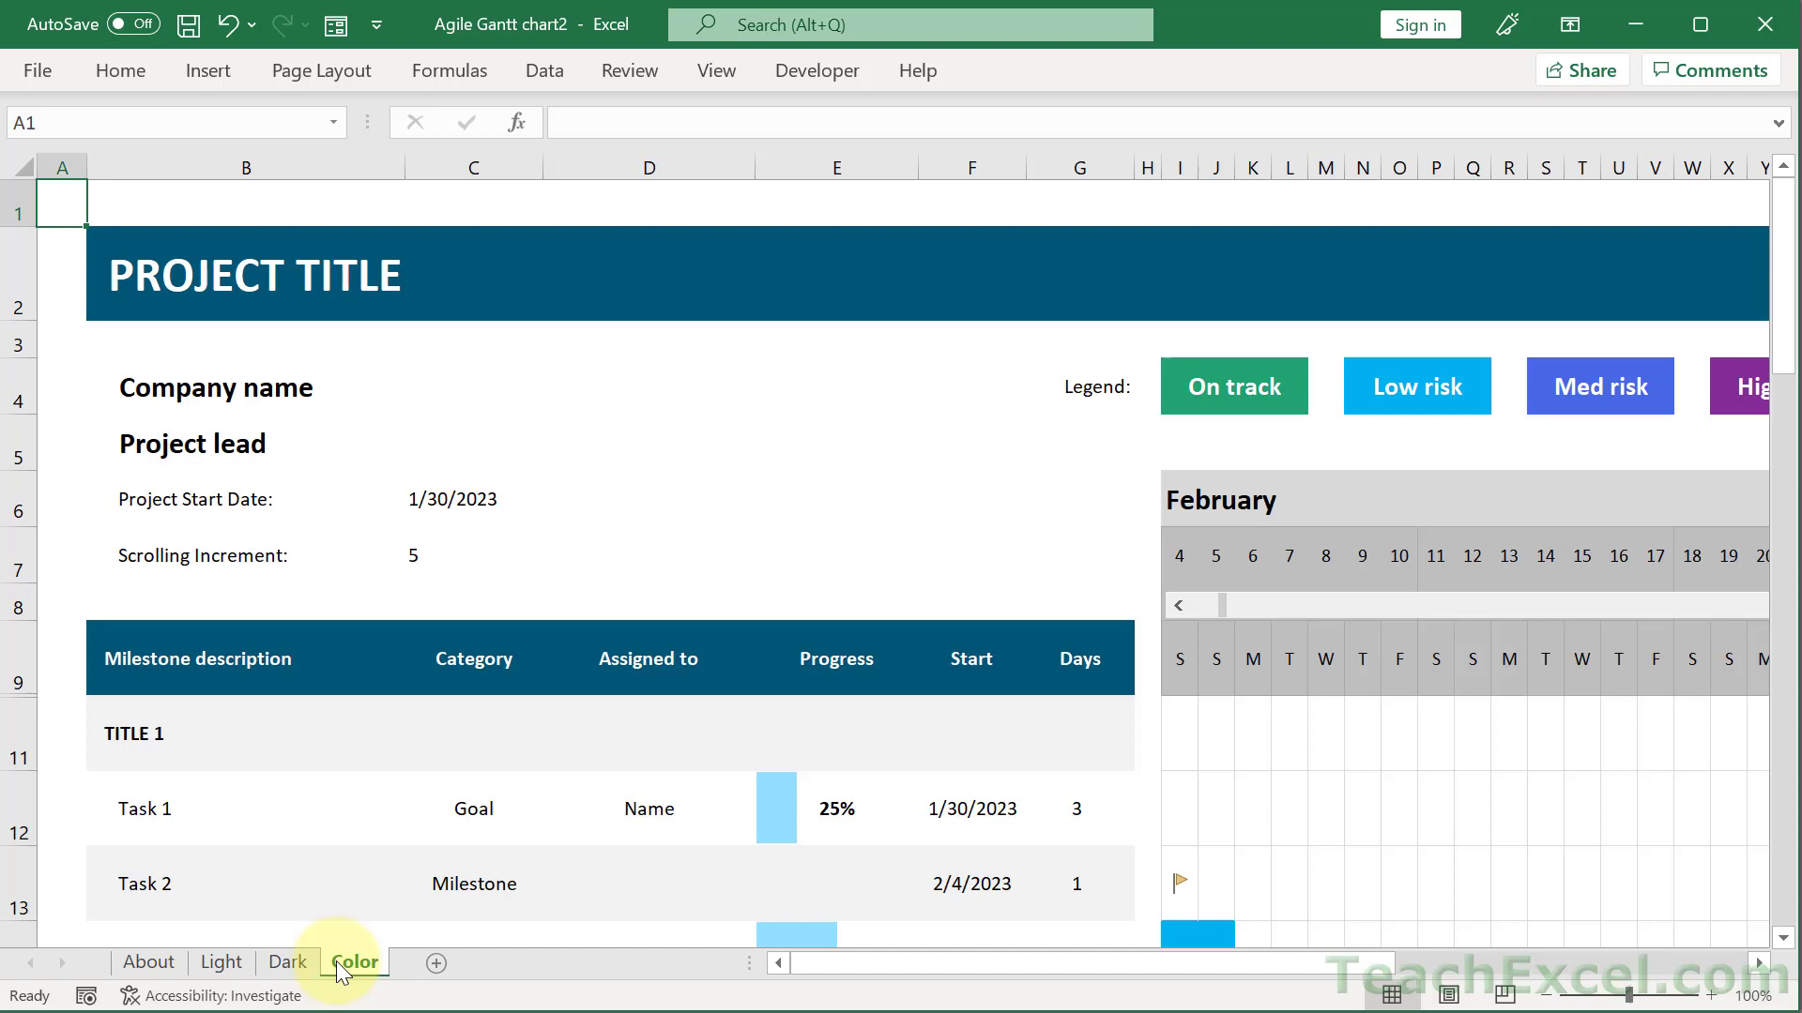
click(220, 964)
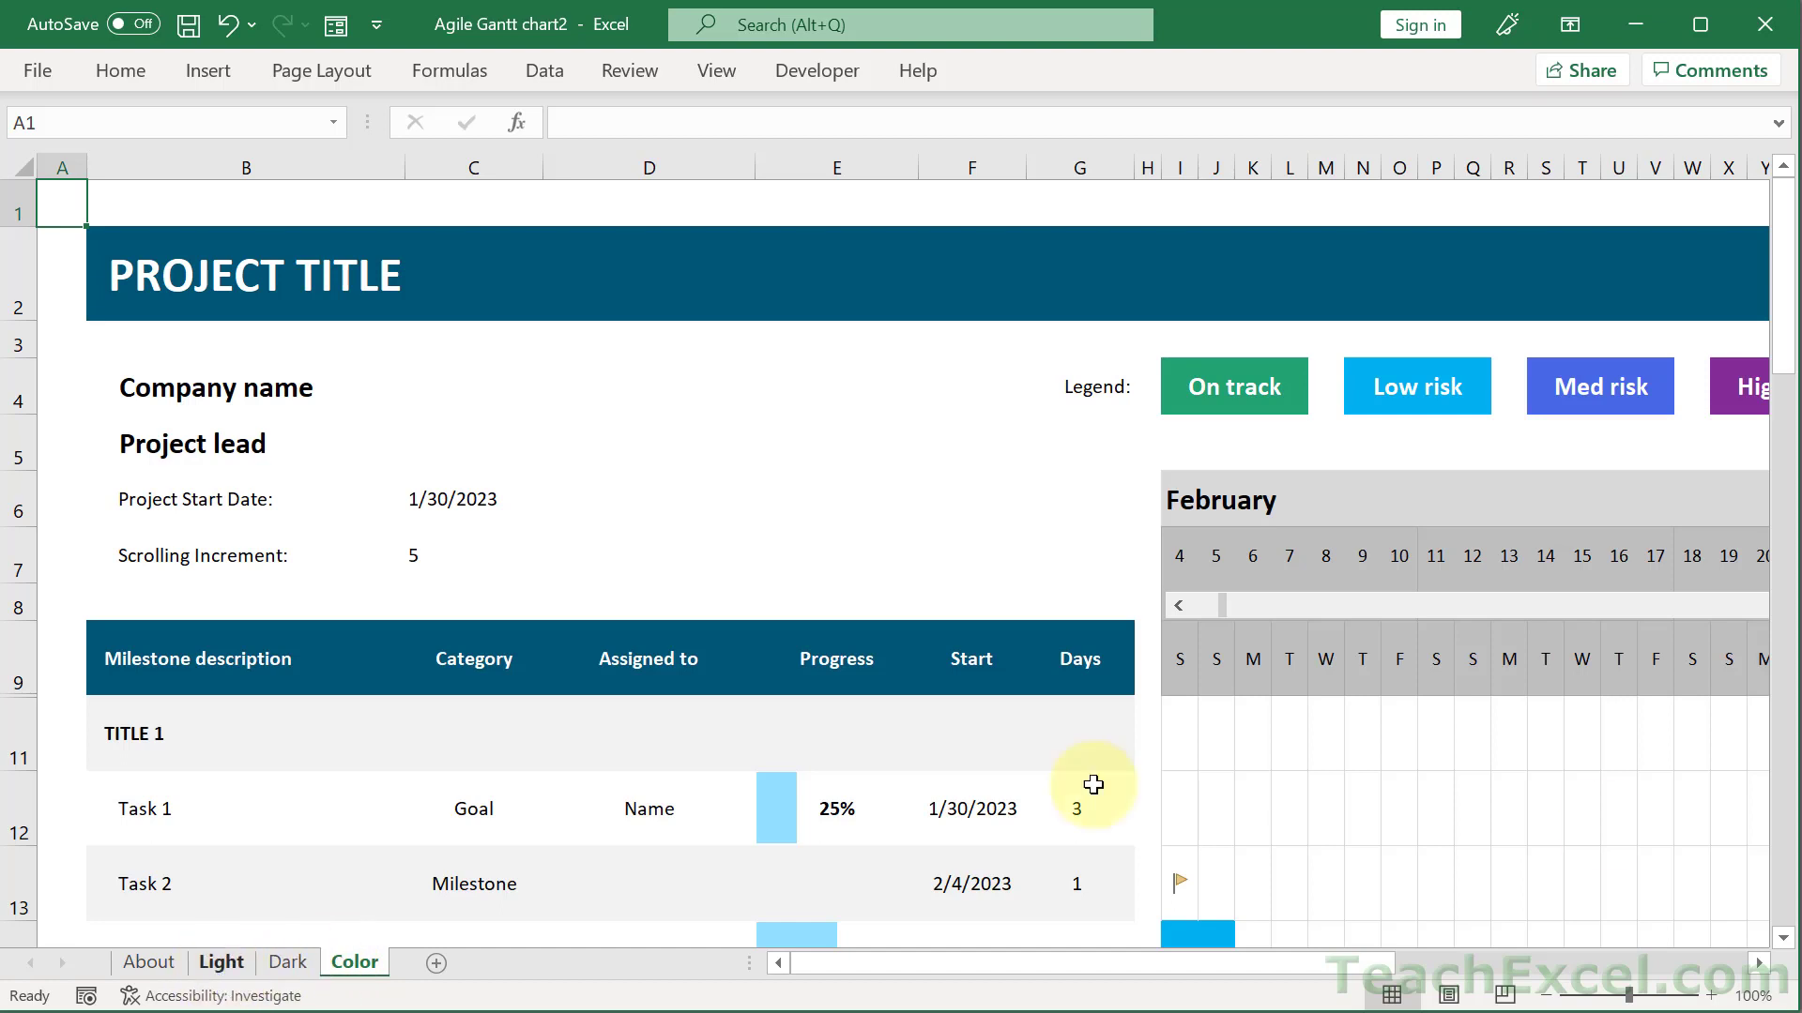
click(1547, 997)
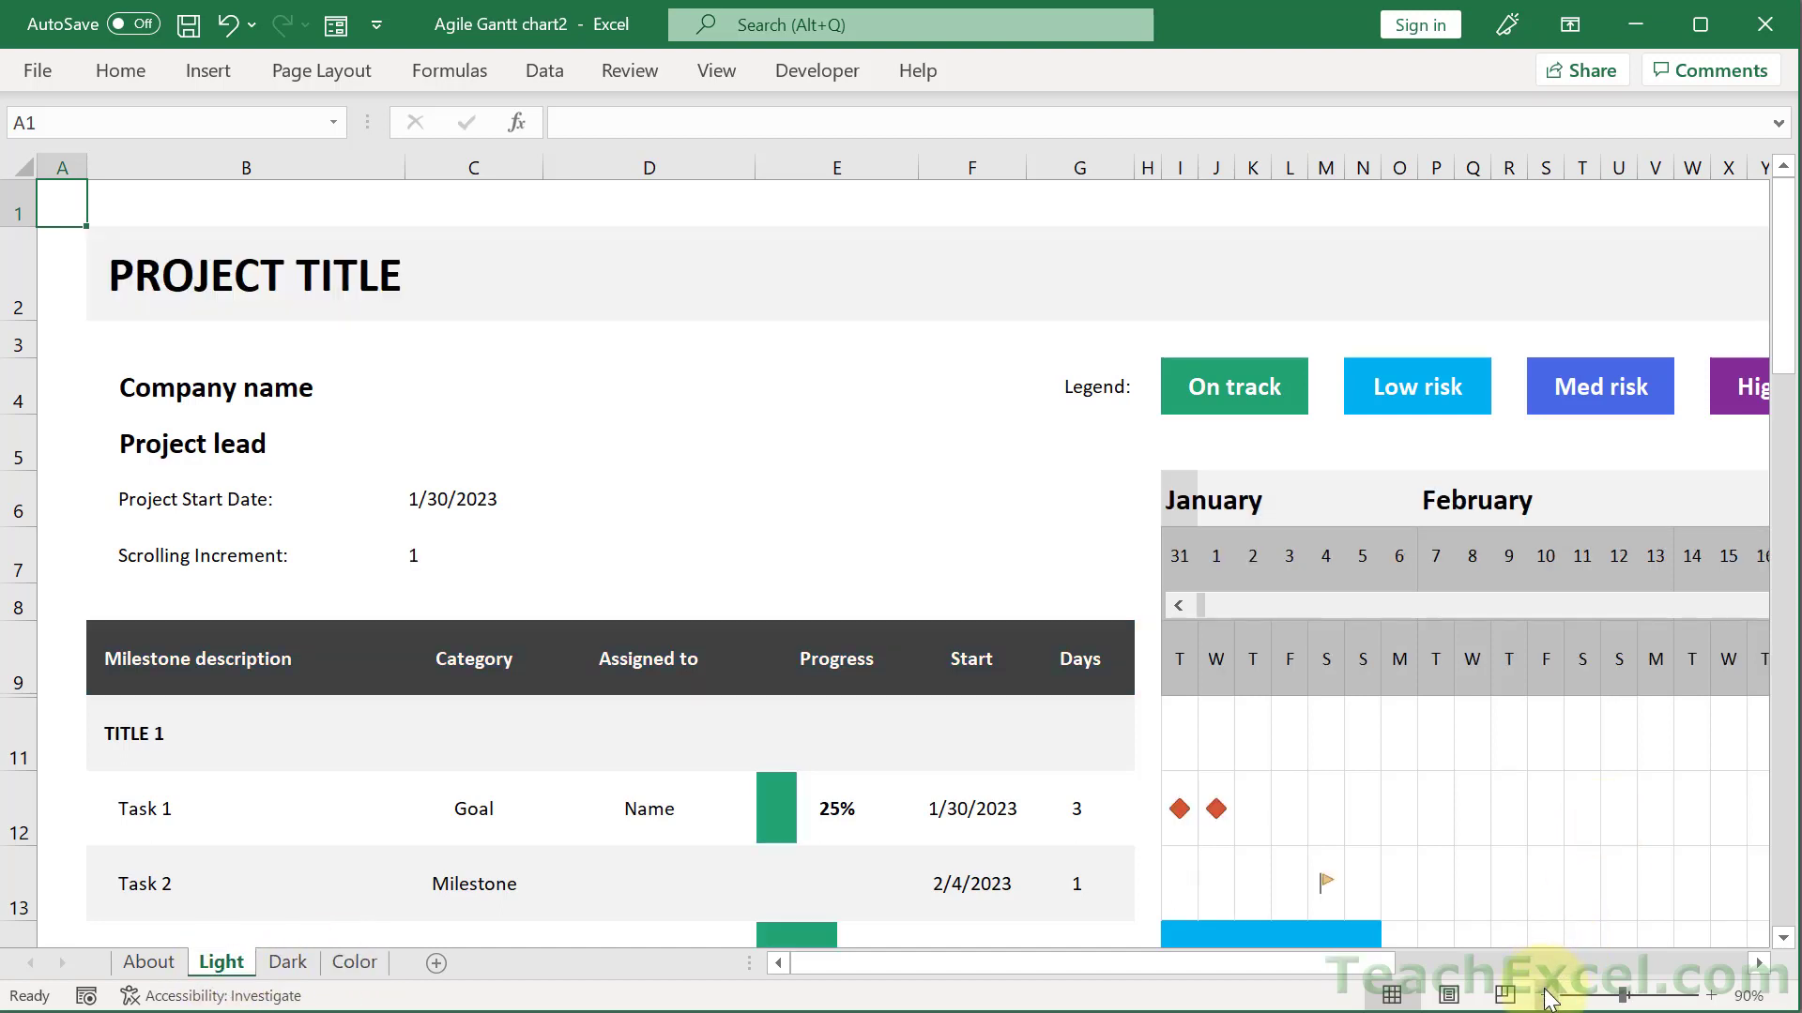
Set Task 1's category in C12 to On Track and zoom the chart out to 60%
click(1547, 998)
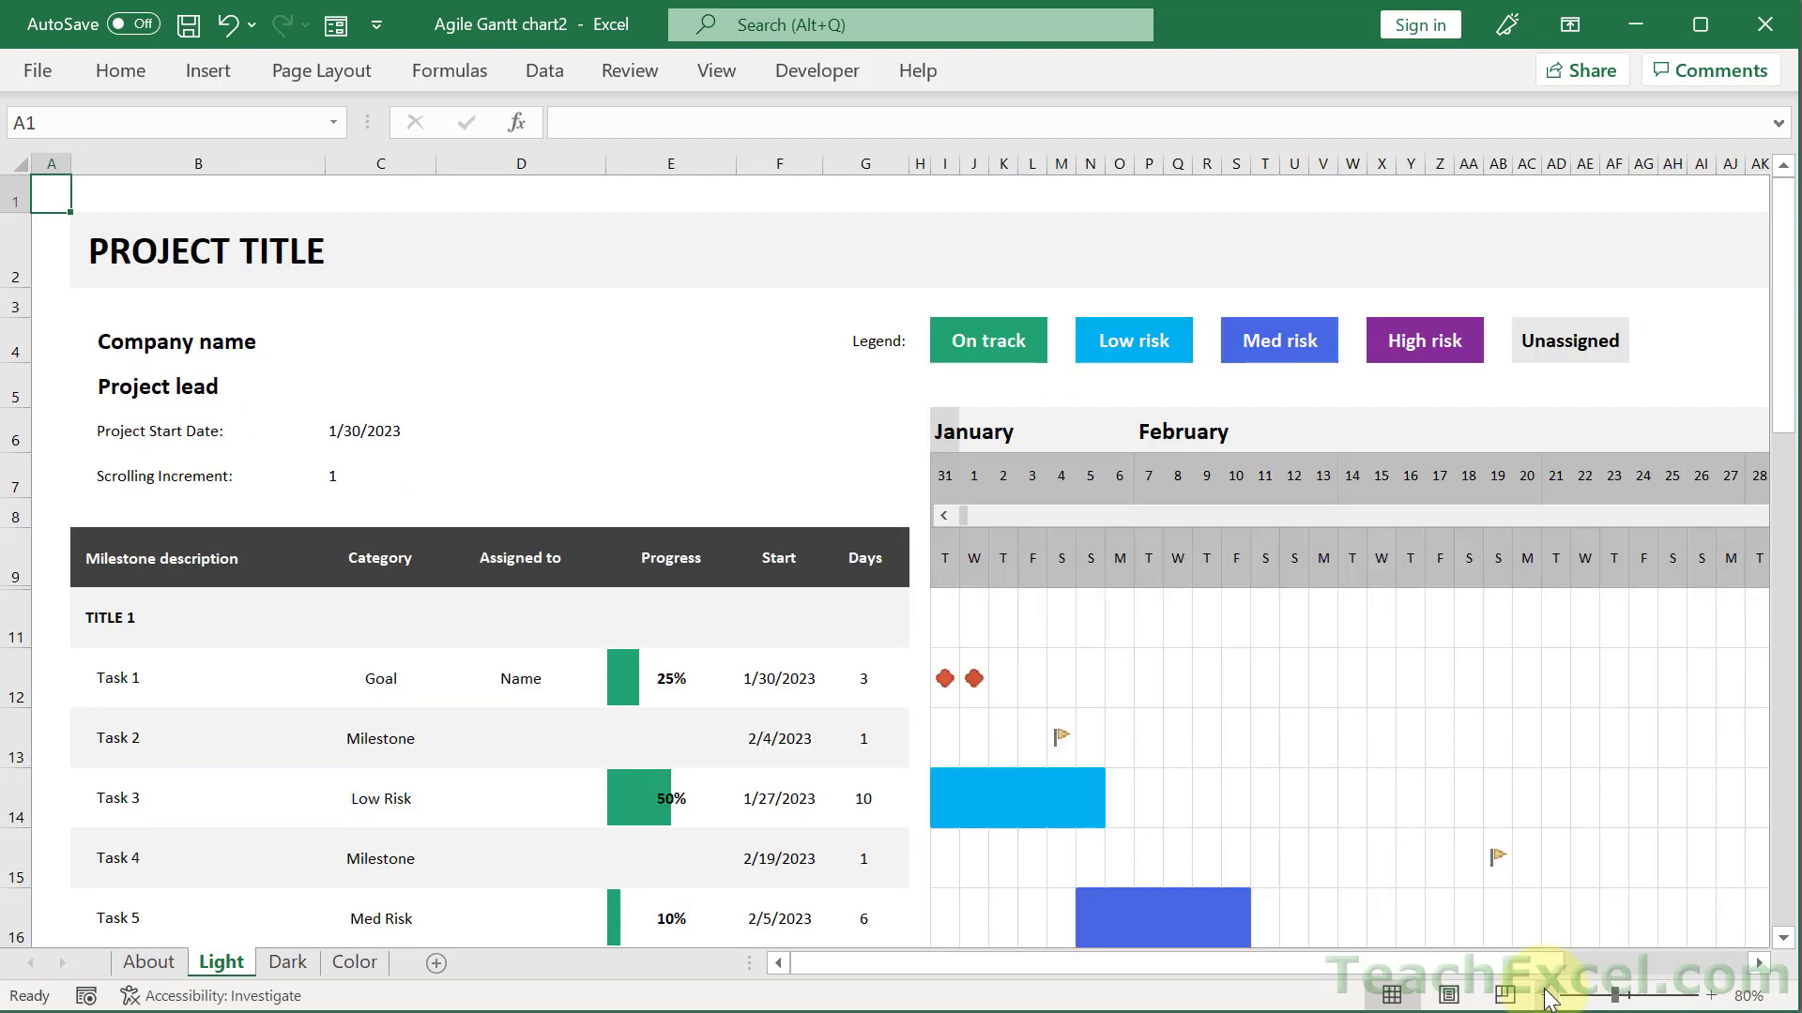
click(380, 682)
click(449, 697)
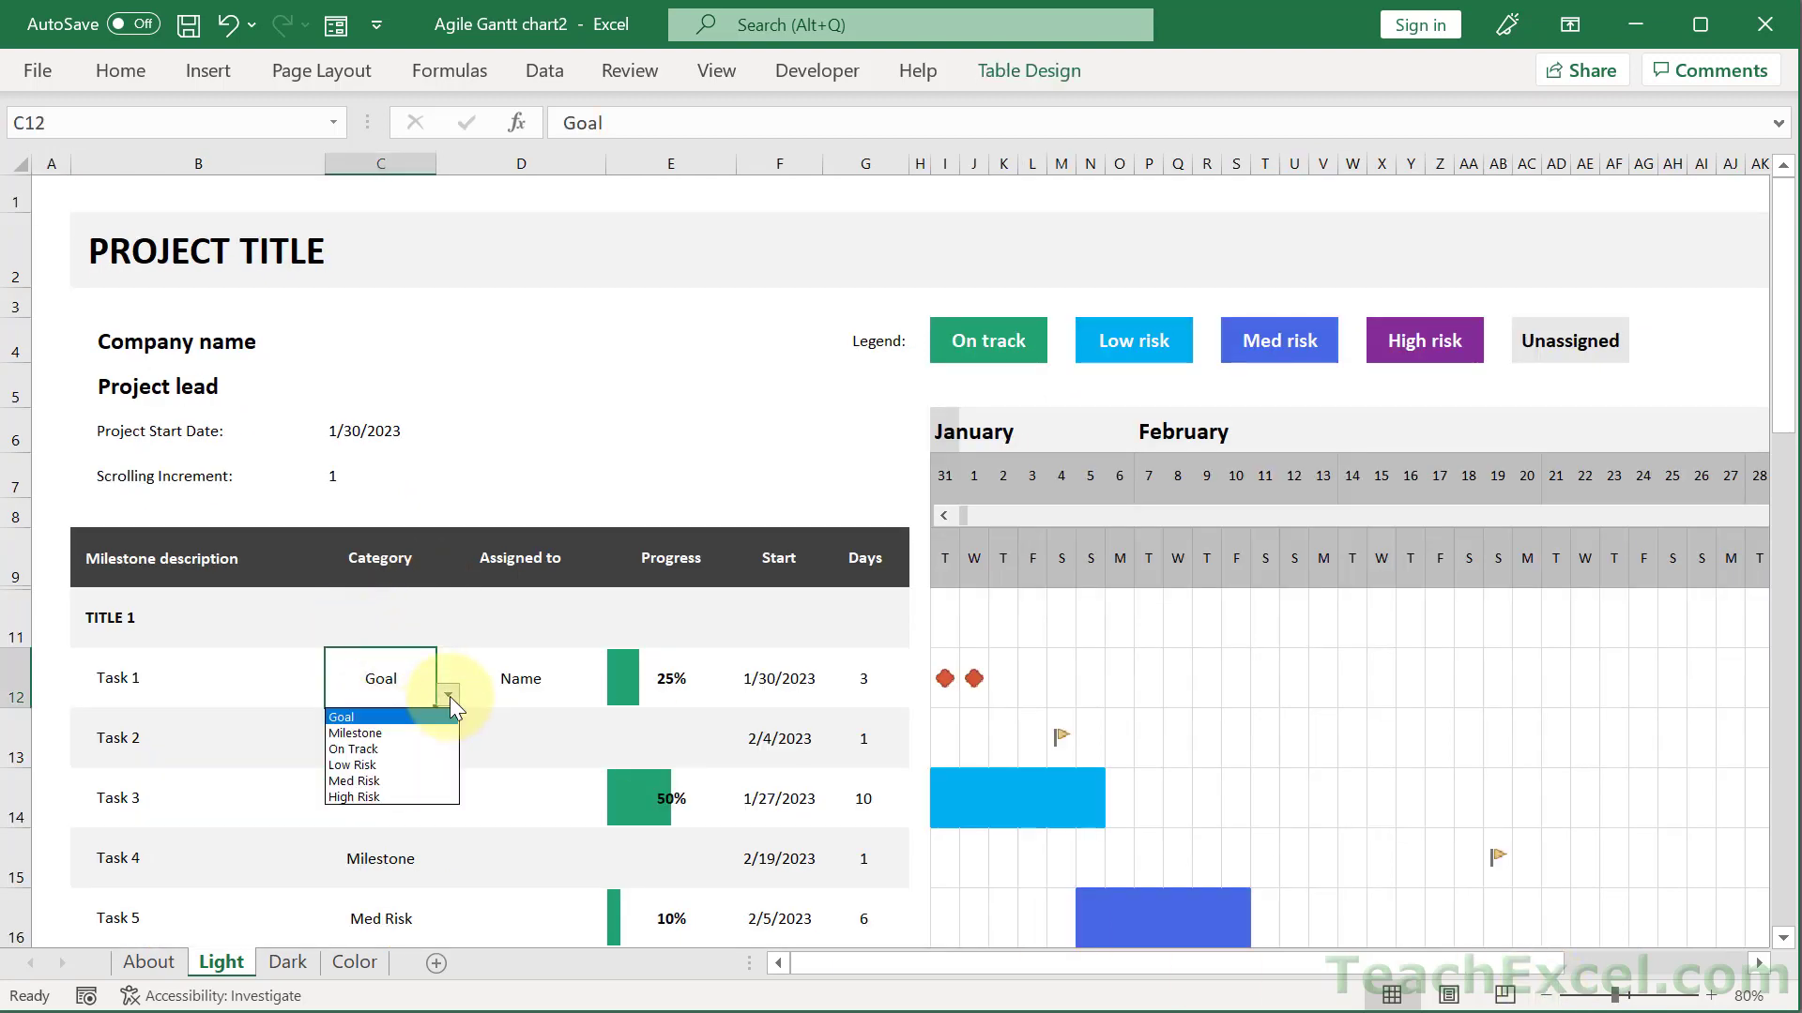
click(374, 750)
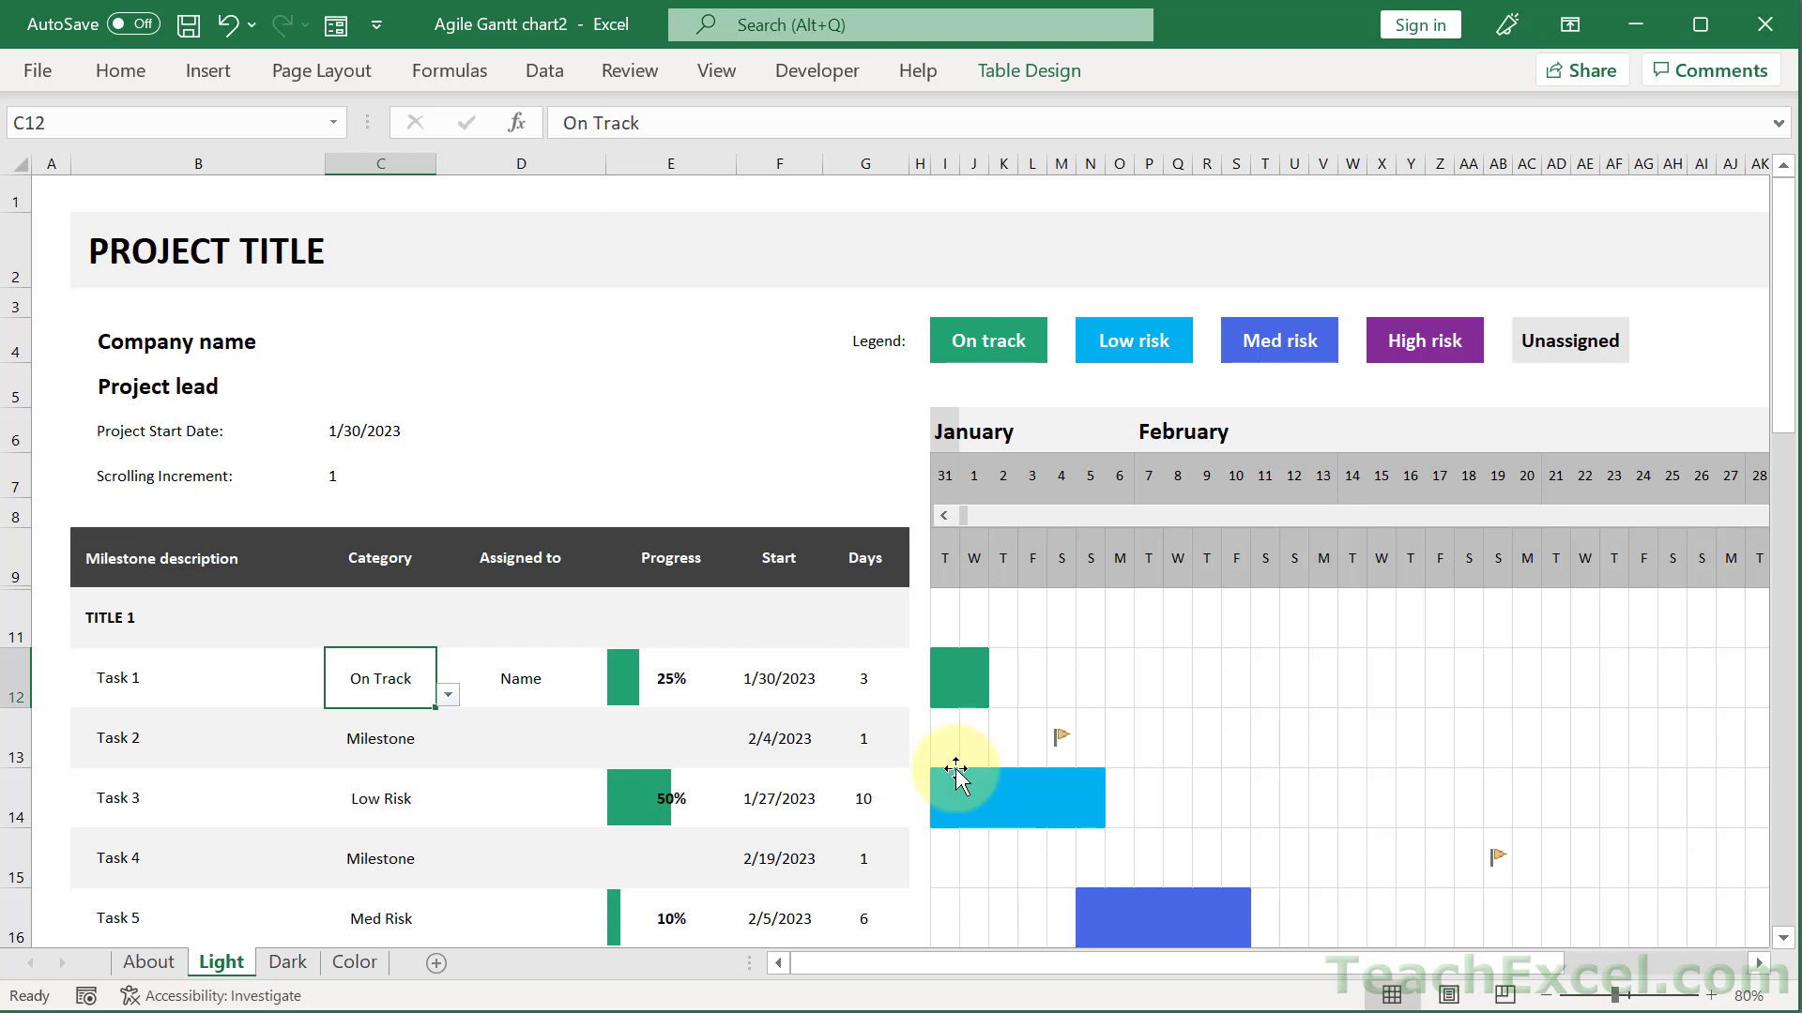
click(1547, 997)
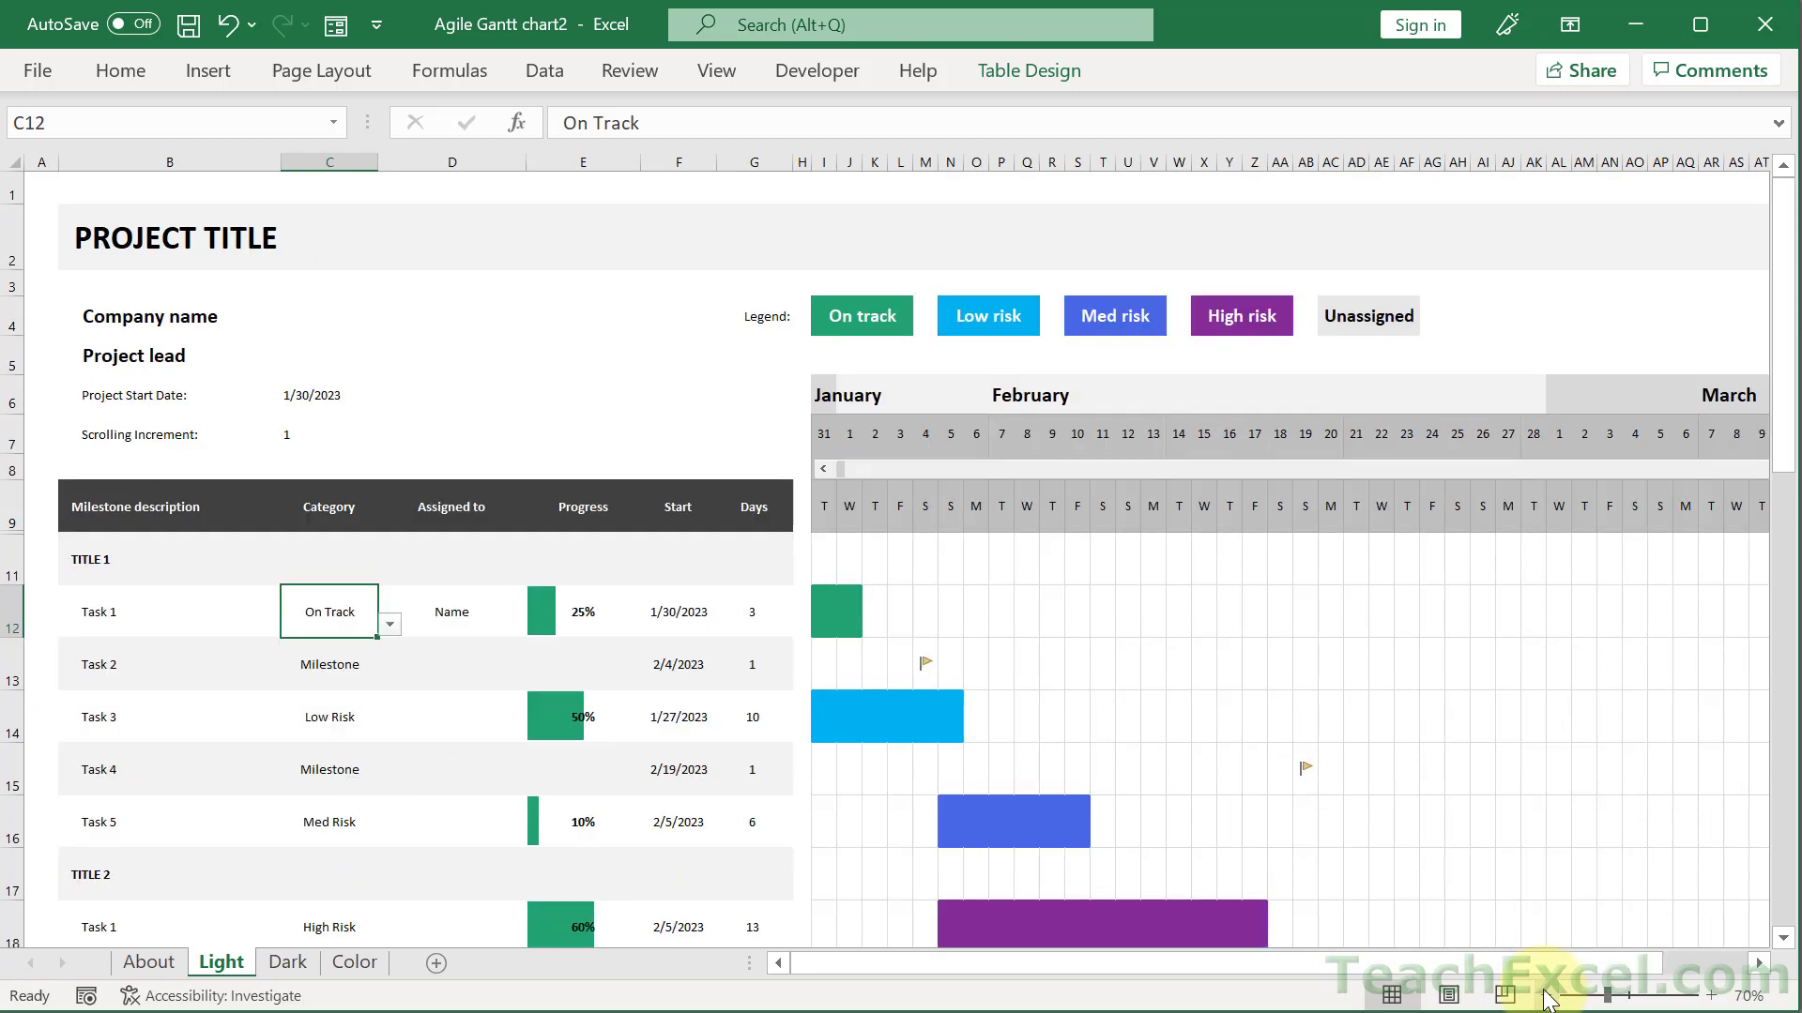
click(1547, 996)
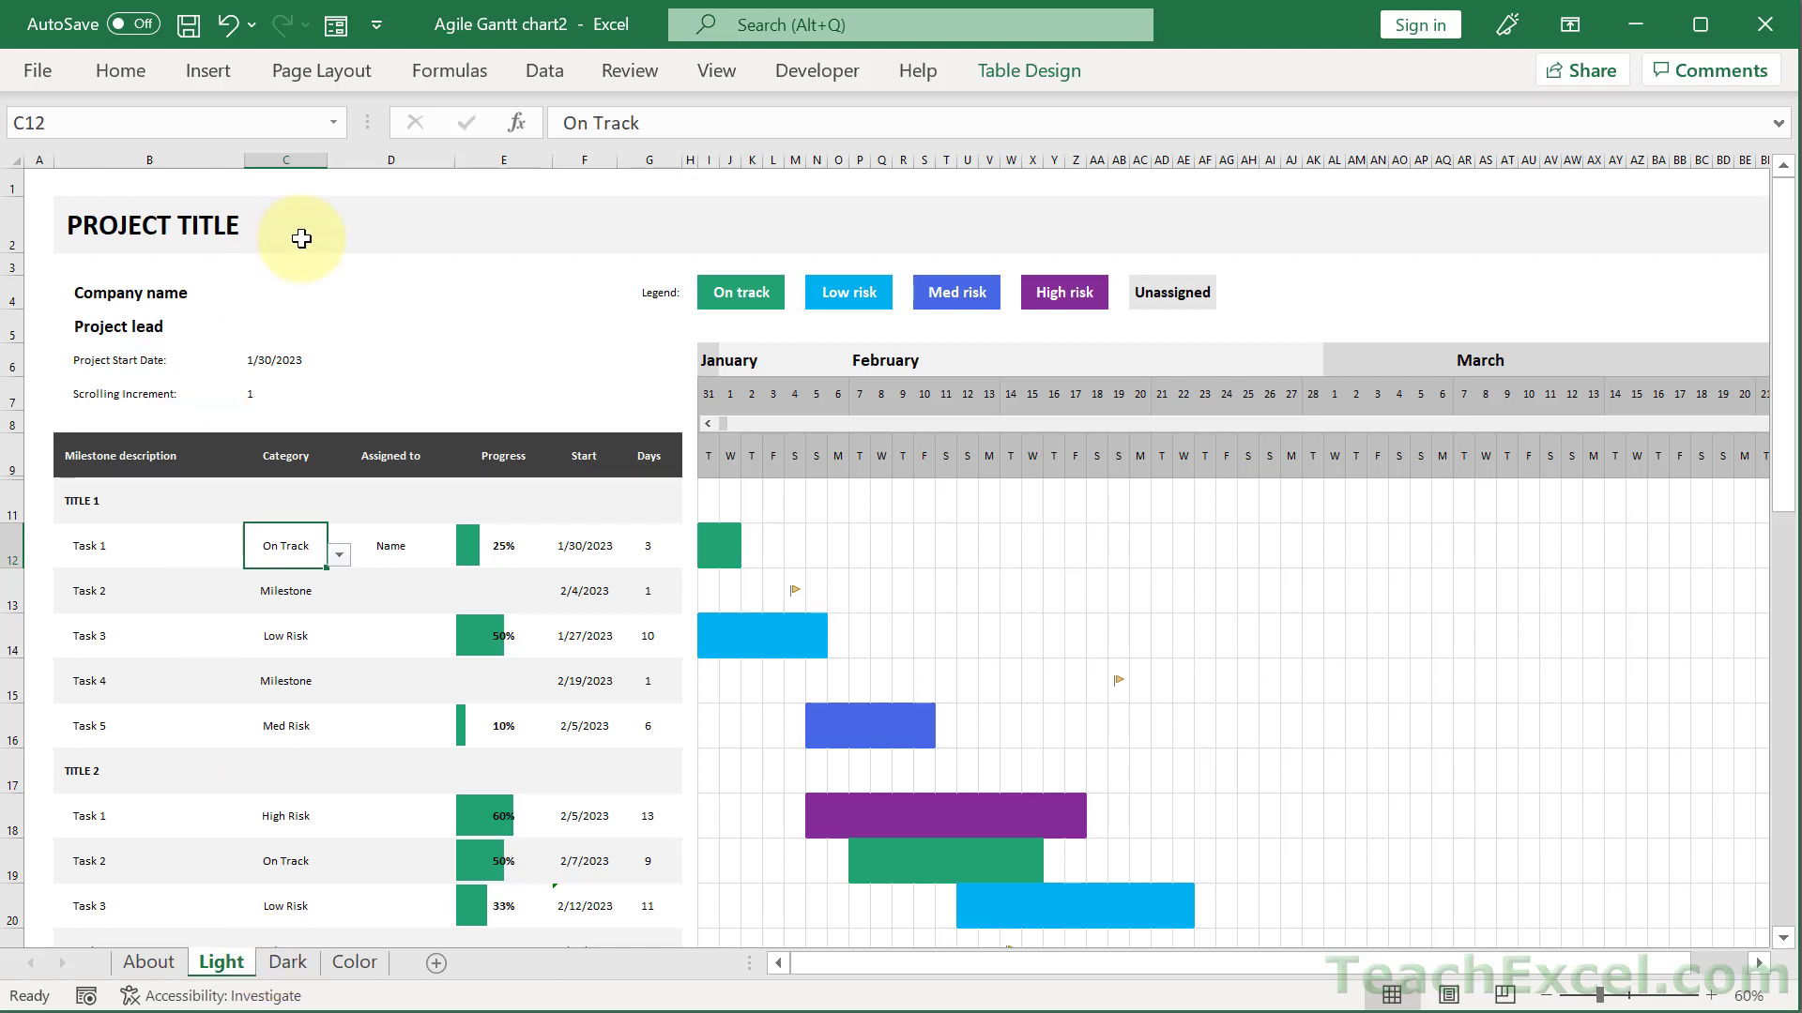
Search templates for 'Invoice' and choose the Invoice with tax calculation template
click(39, 77)
click(80, 206)
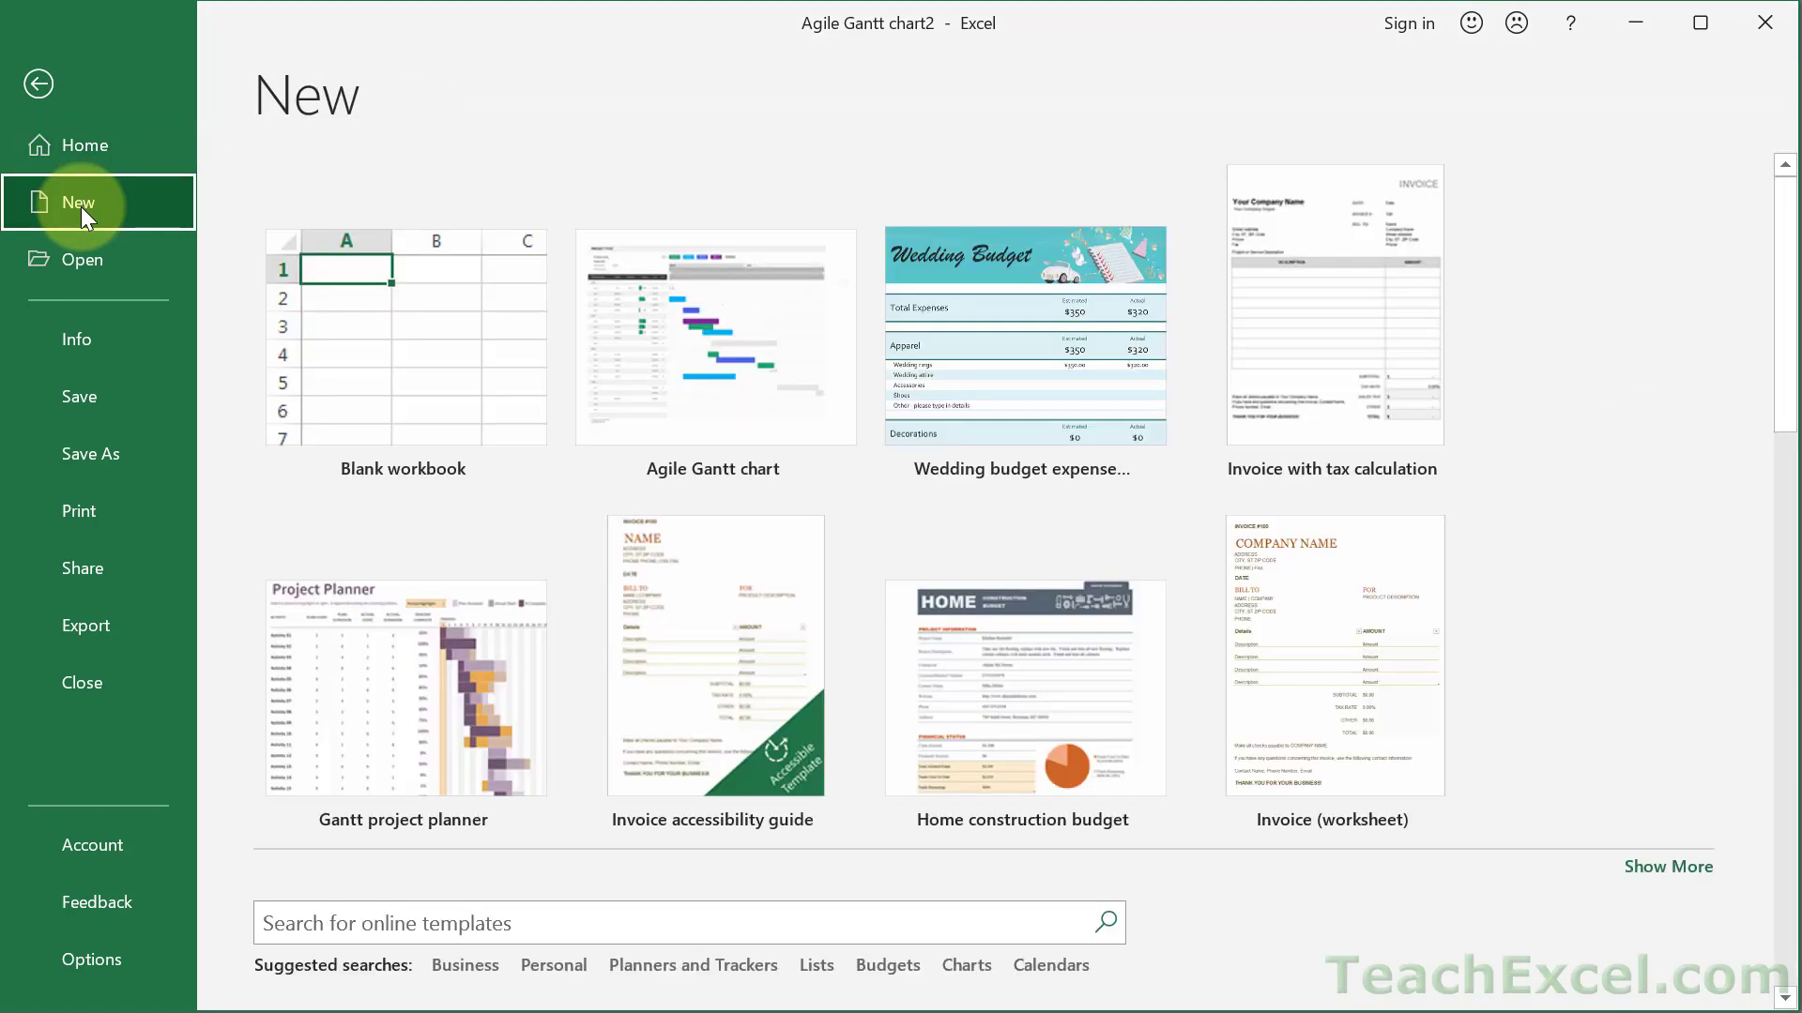
click(398, 921)
text(Invoice)
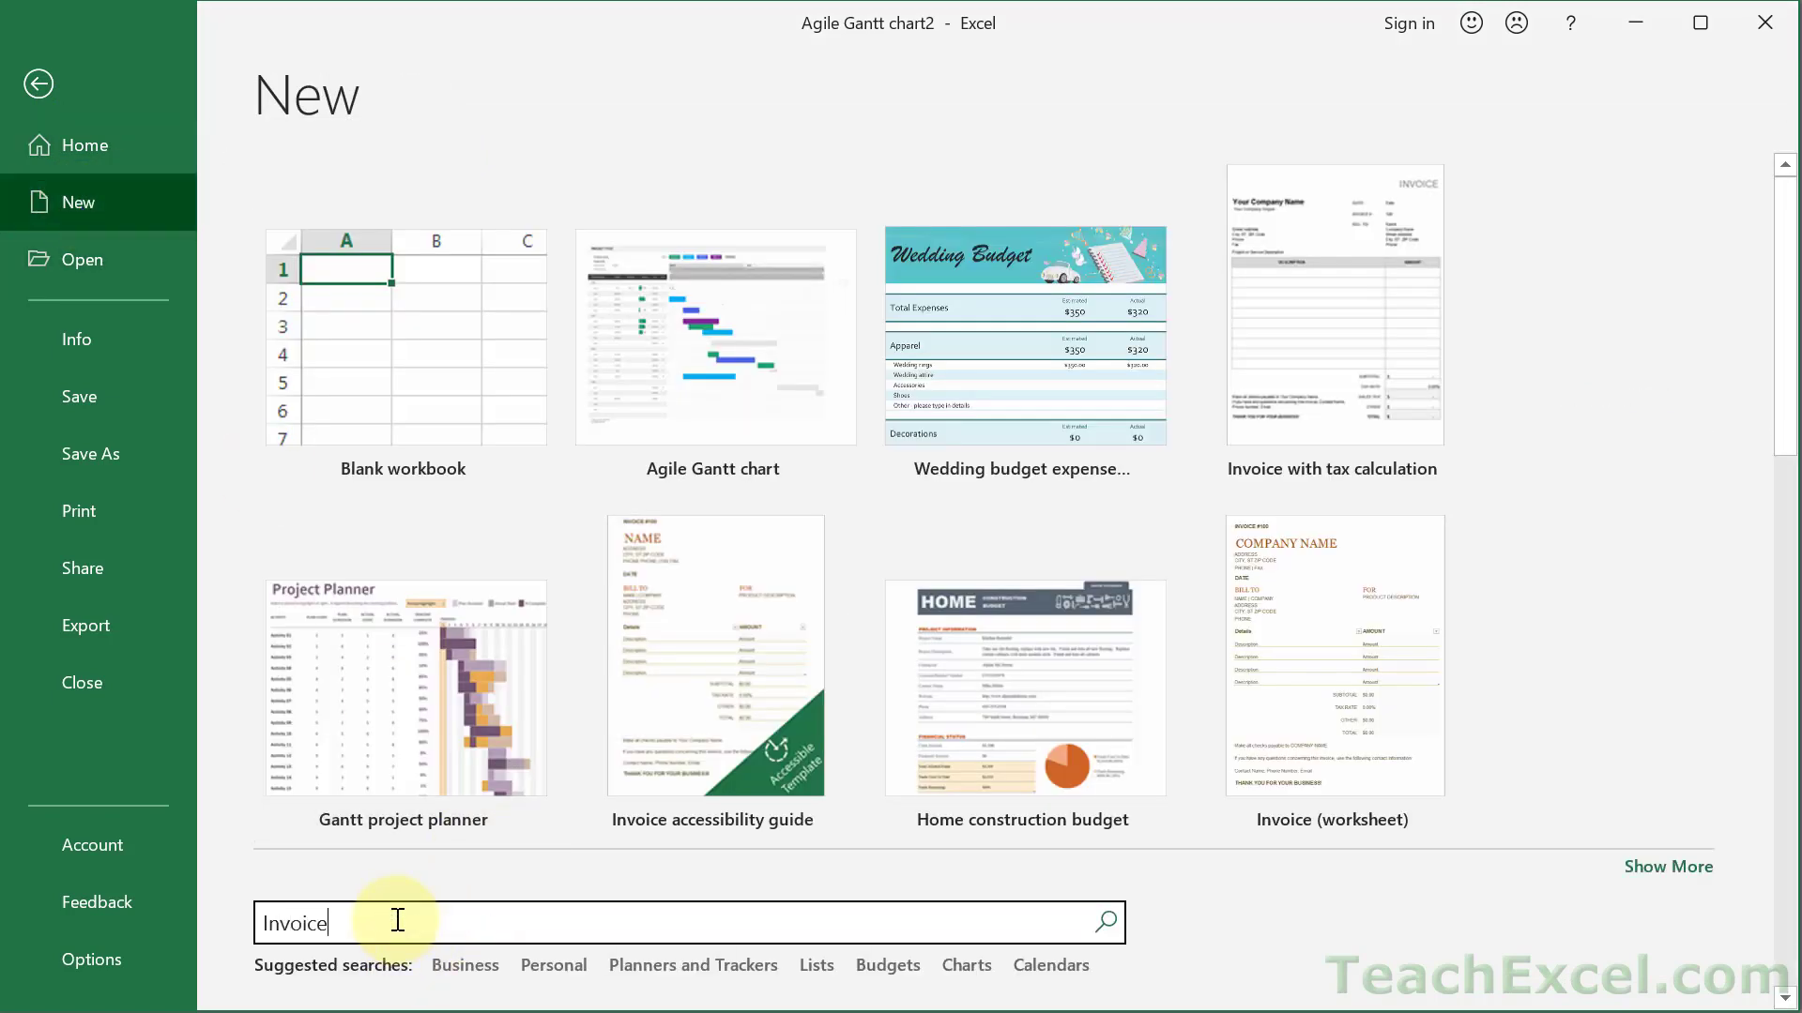
key(Return)
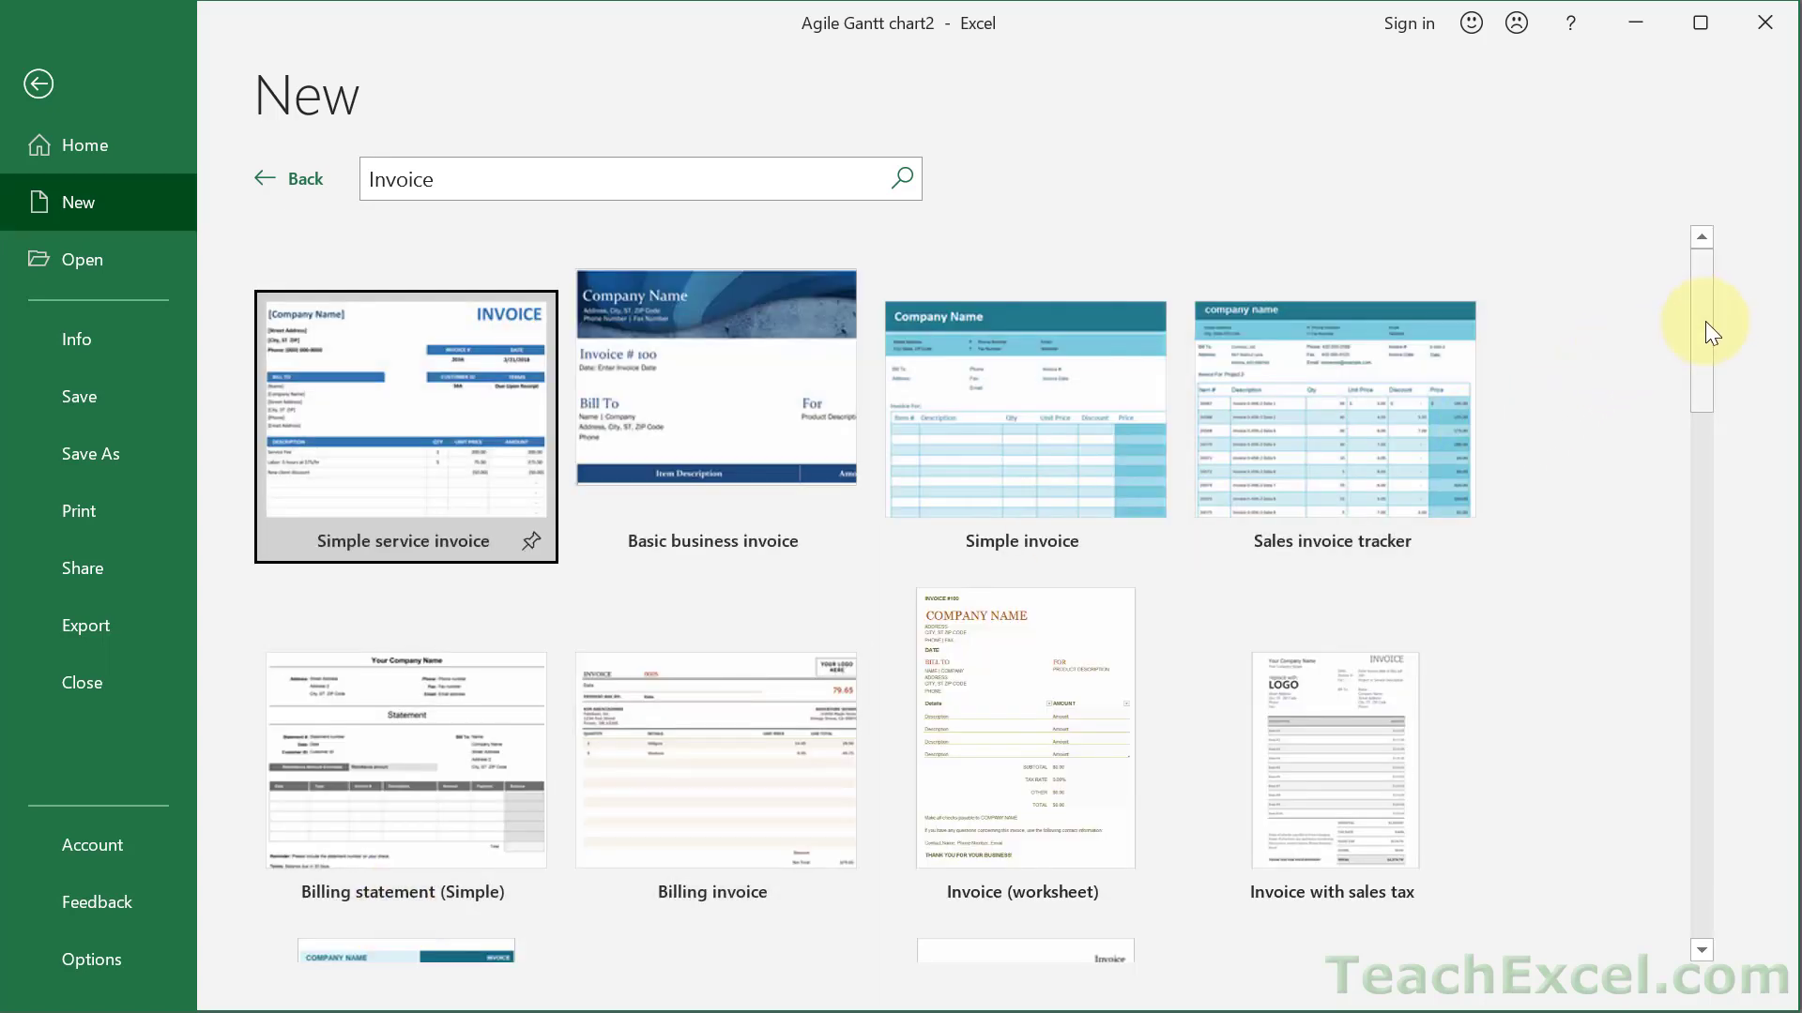
drag(1704, 321, 1698, 567)
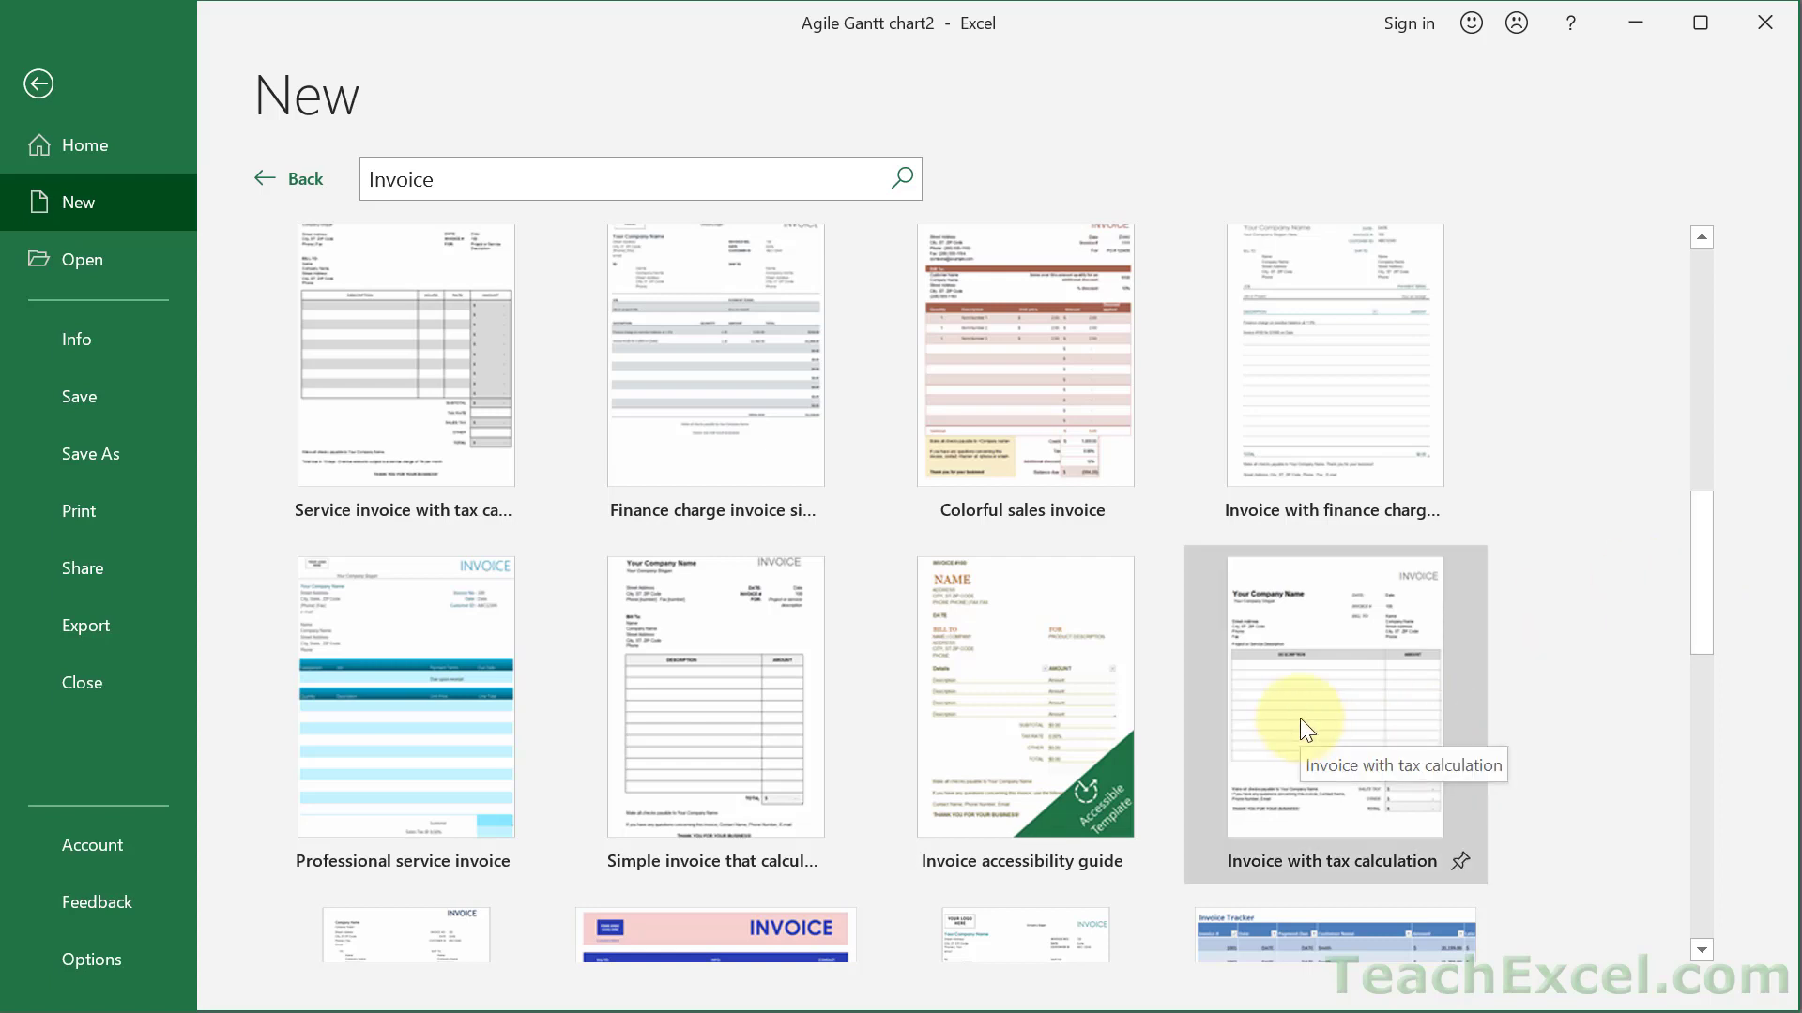
click(1309, 677)
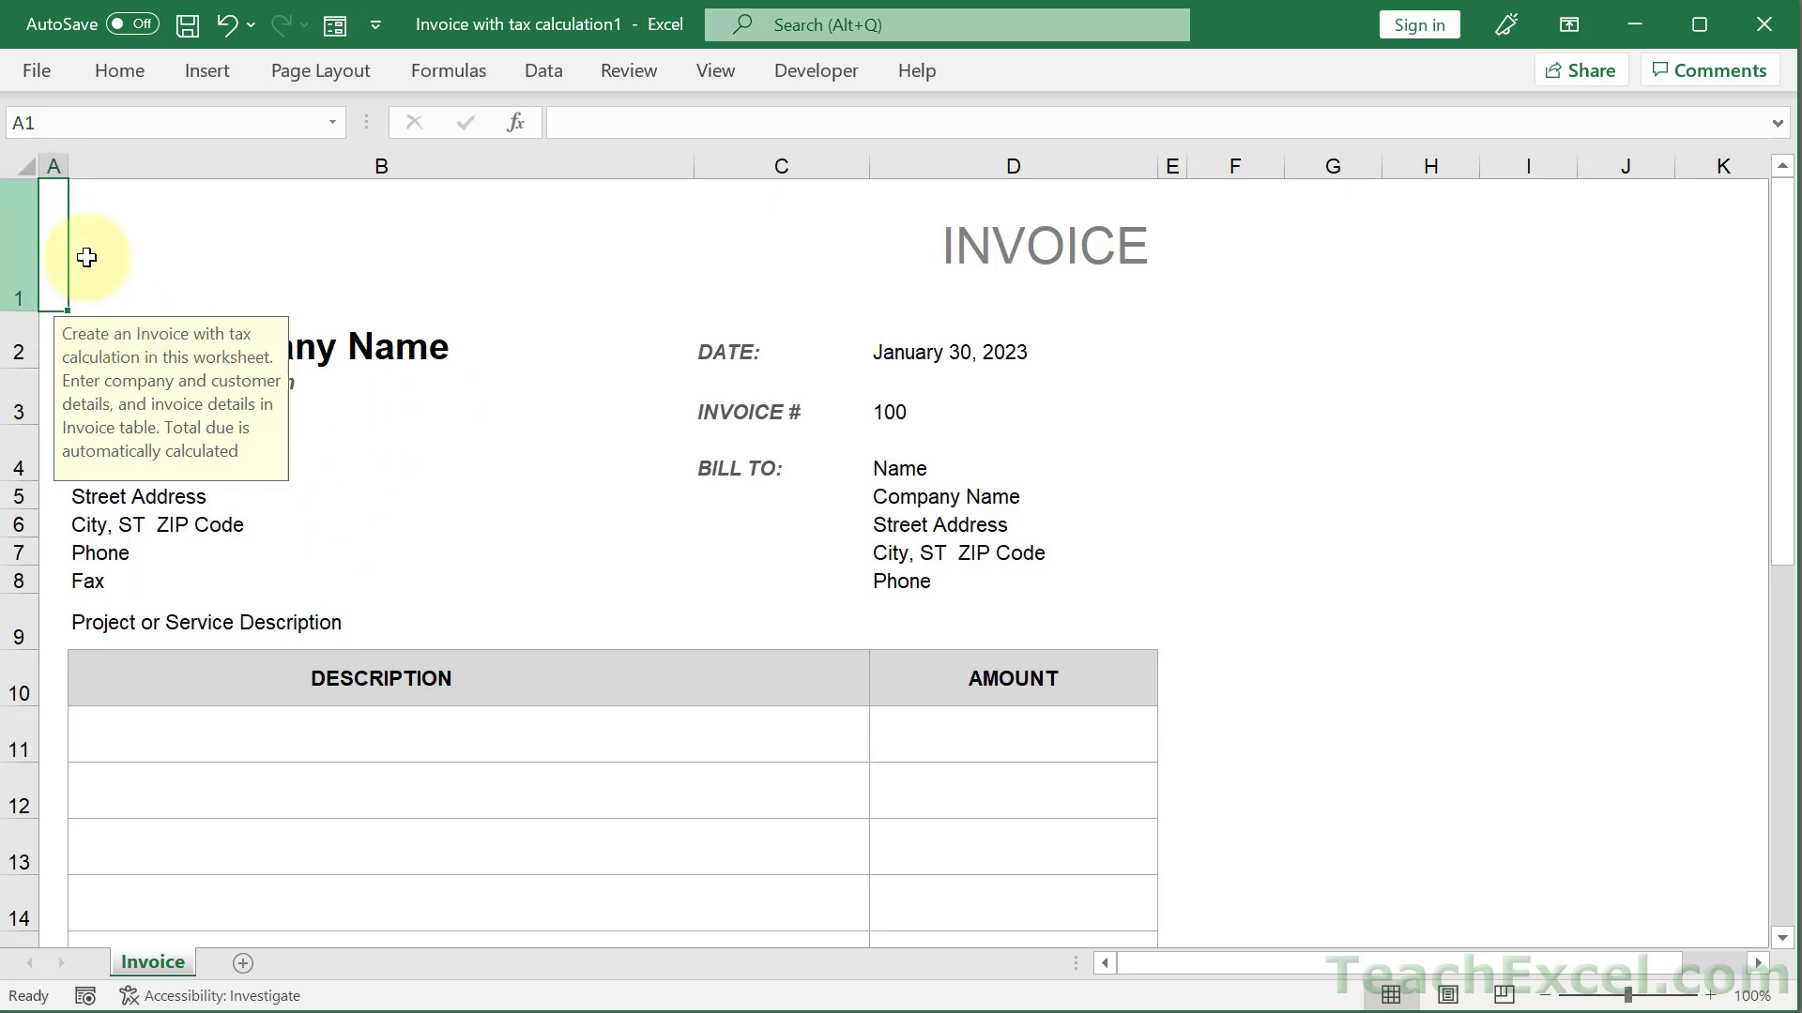
Read the input notes in cells B3, A1, B6, B7 and D3, then zoom out to 80%
click(600, 424)
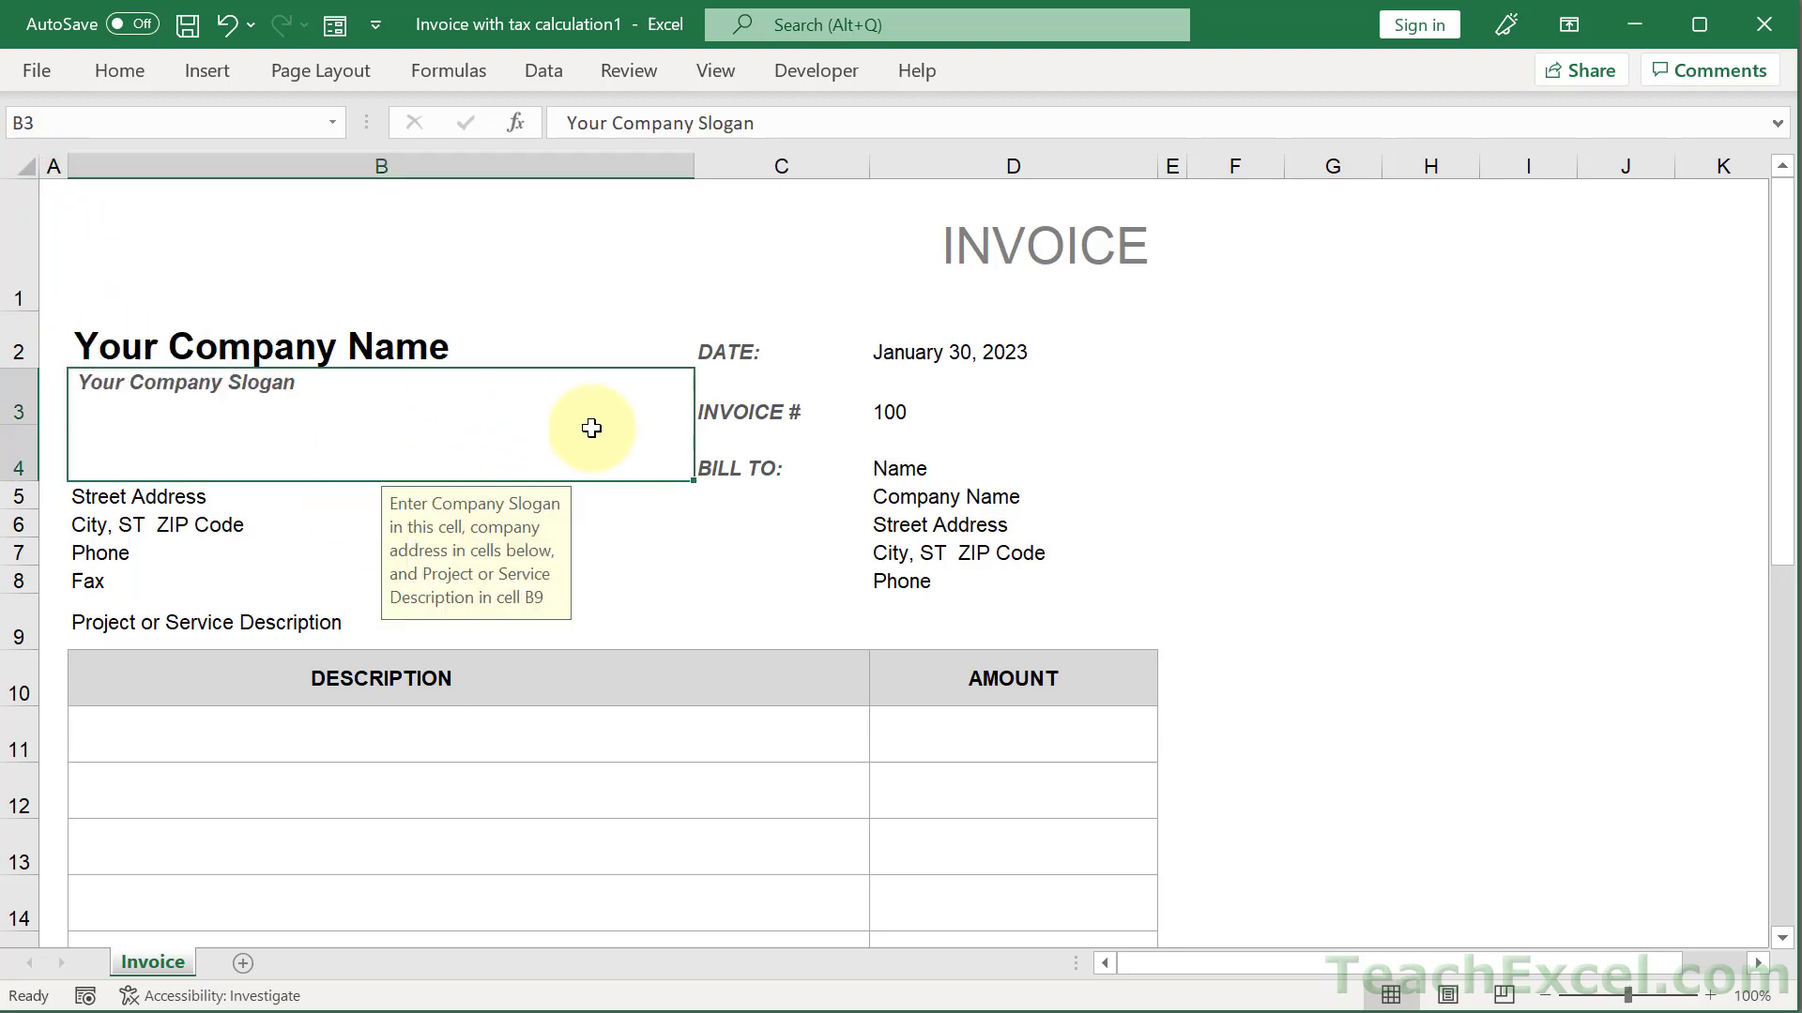
click(49, 251)
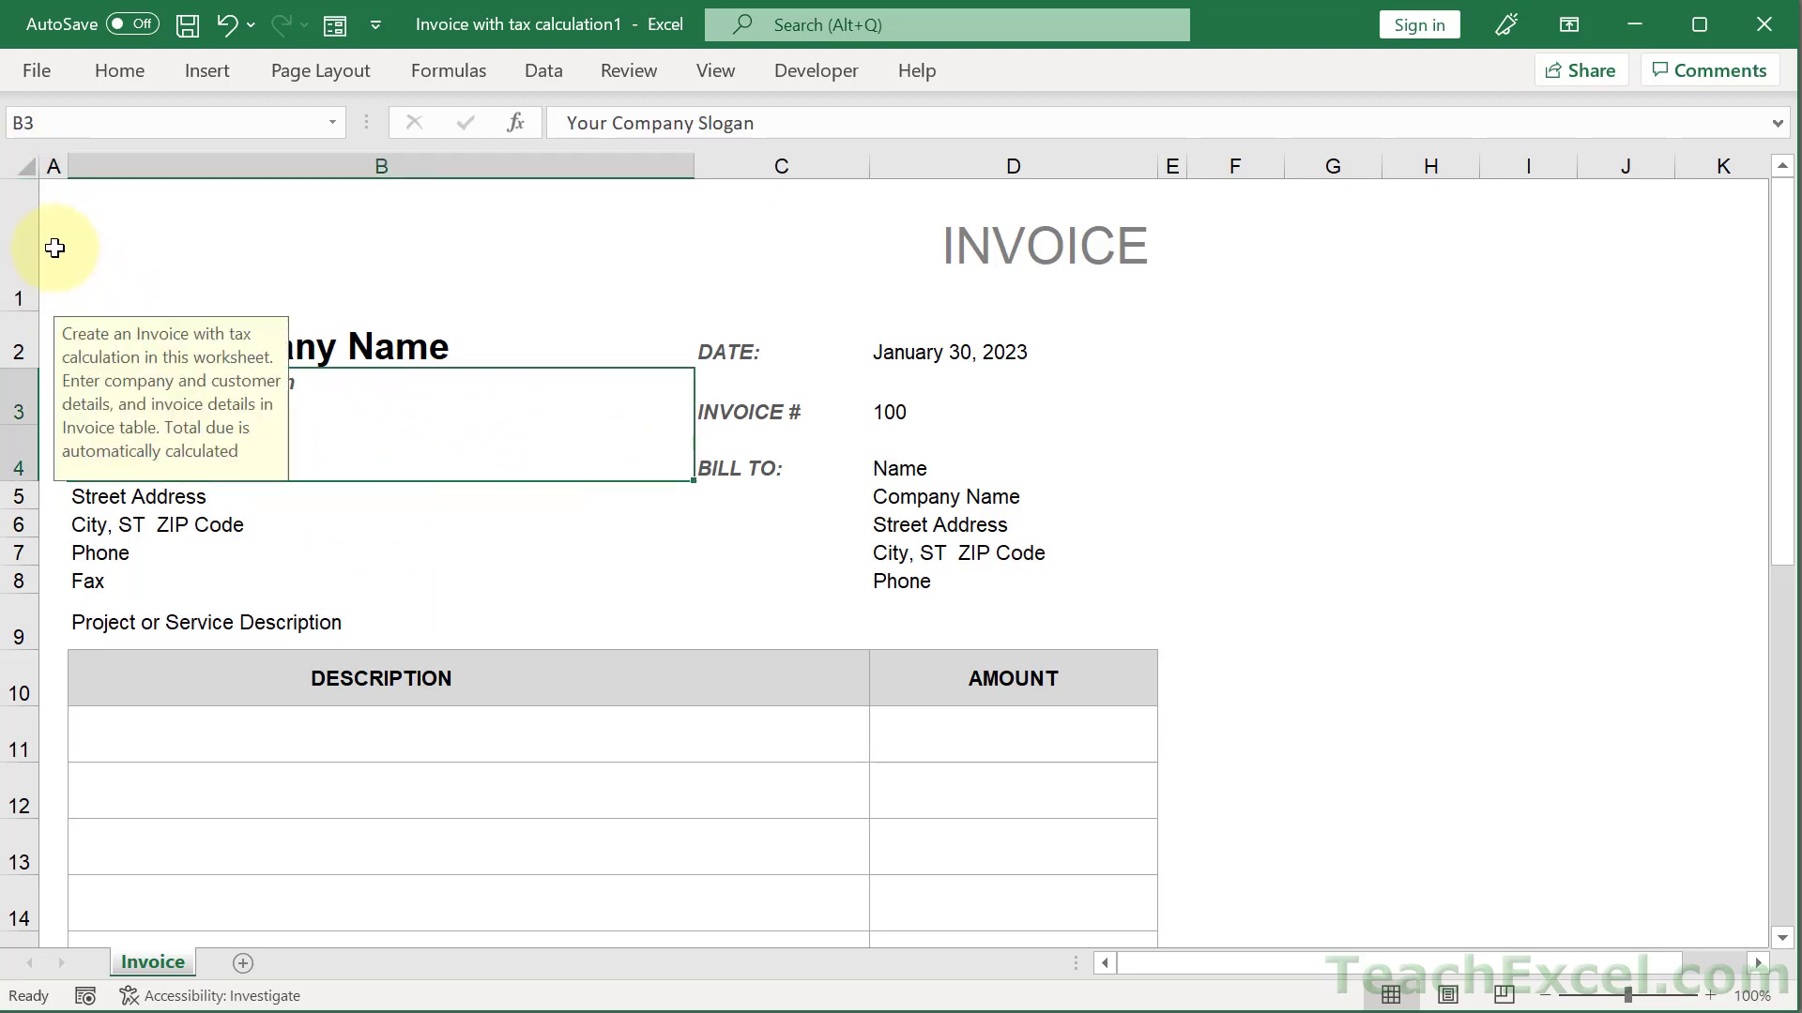
click(535, 454)
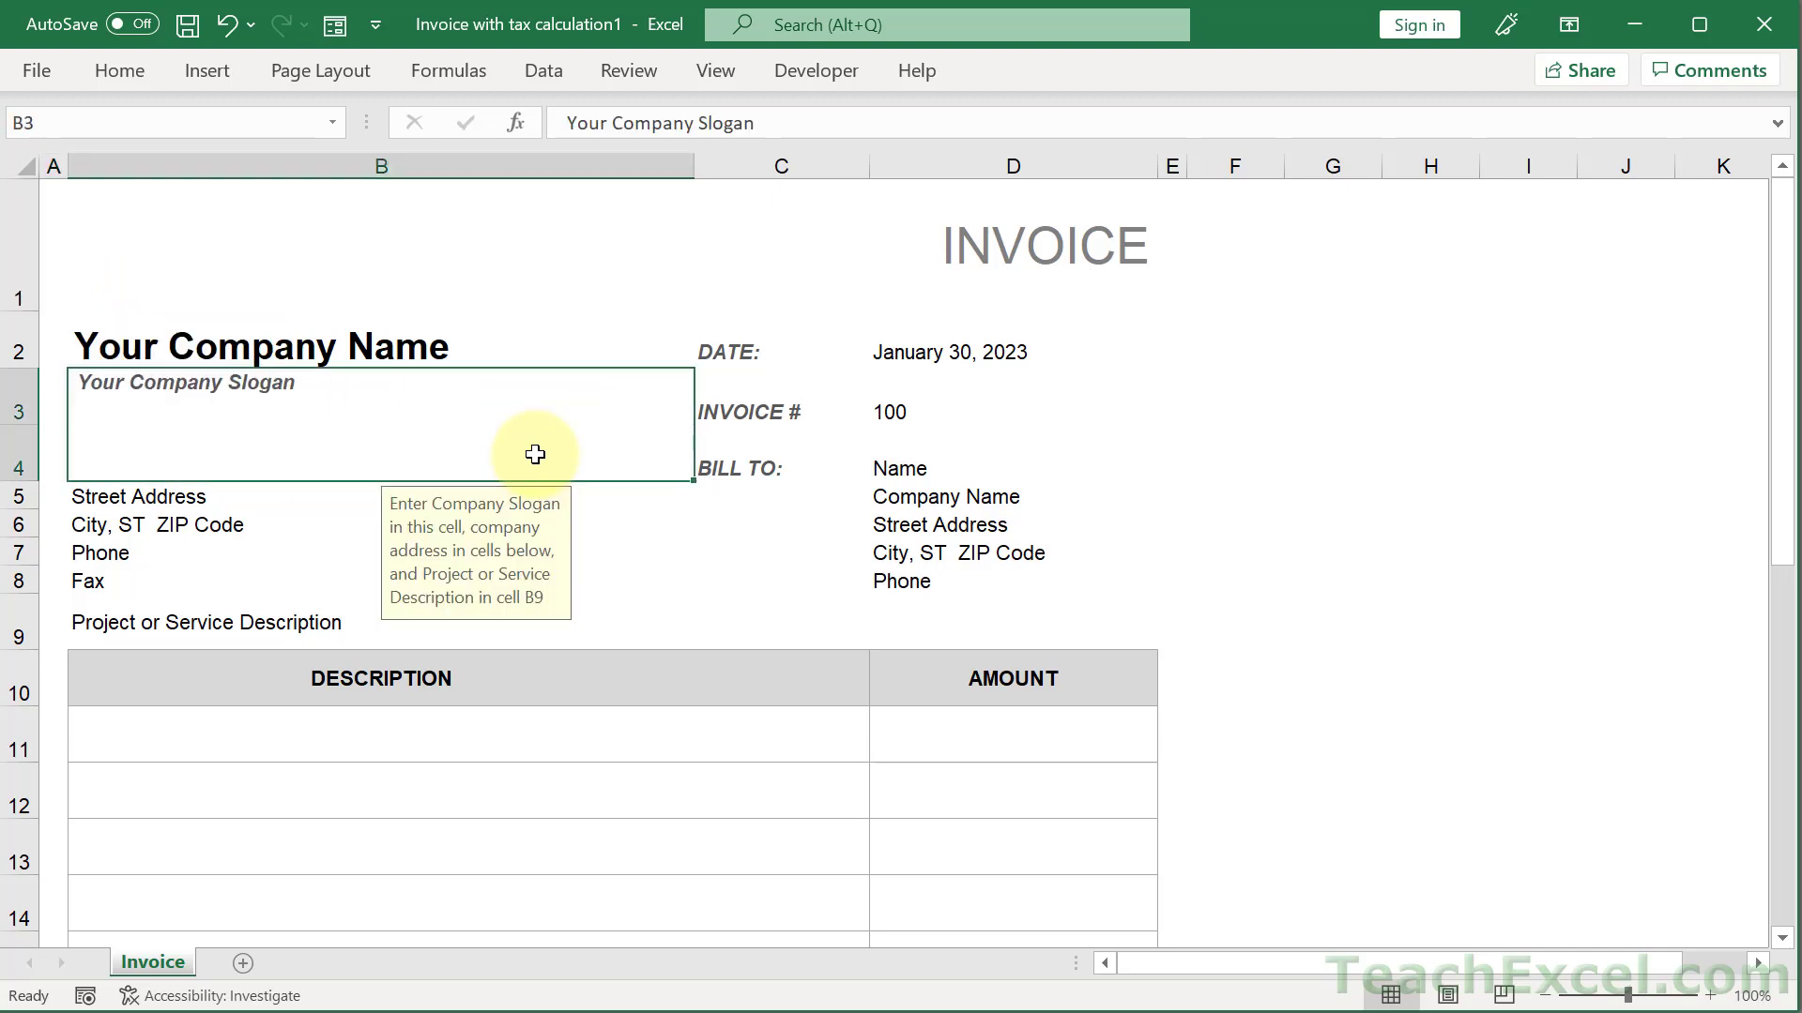
click(279, 510)
click(286, 559)
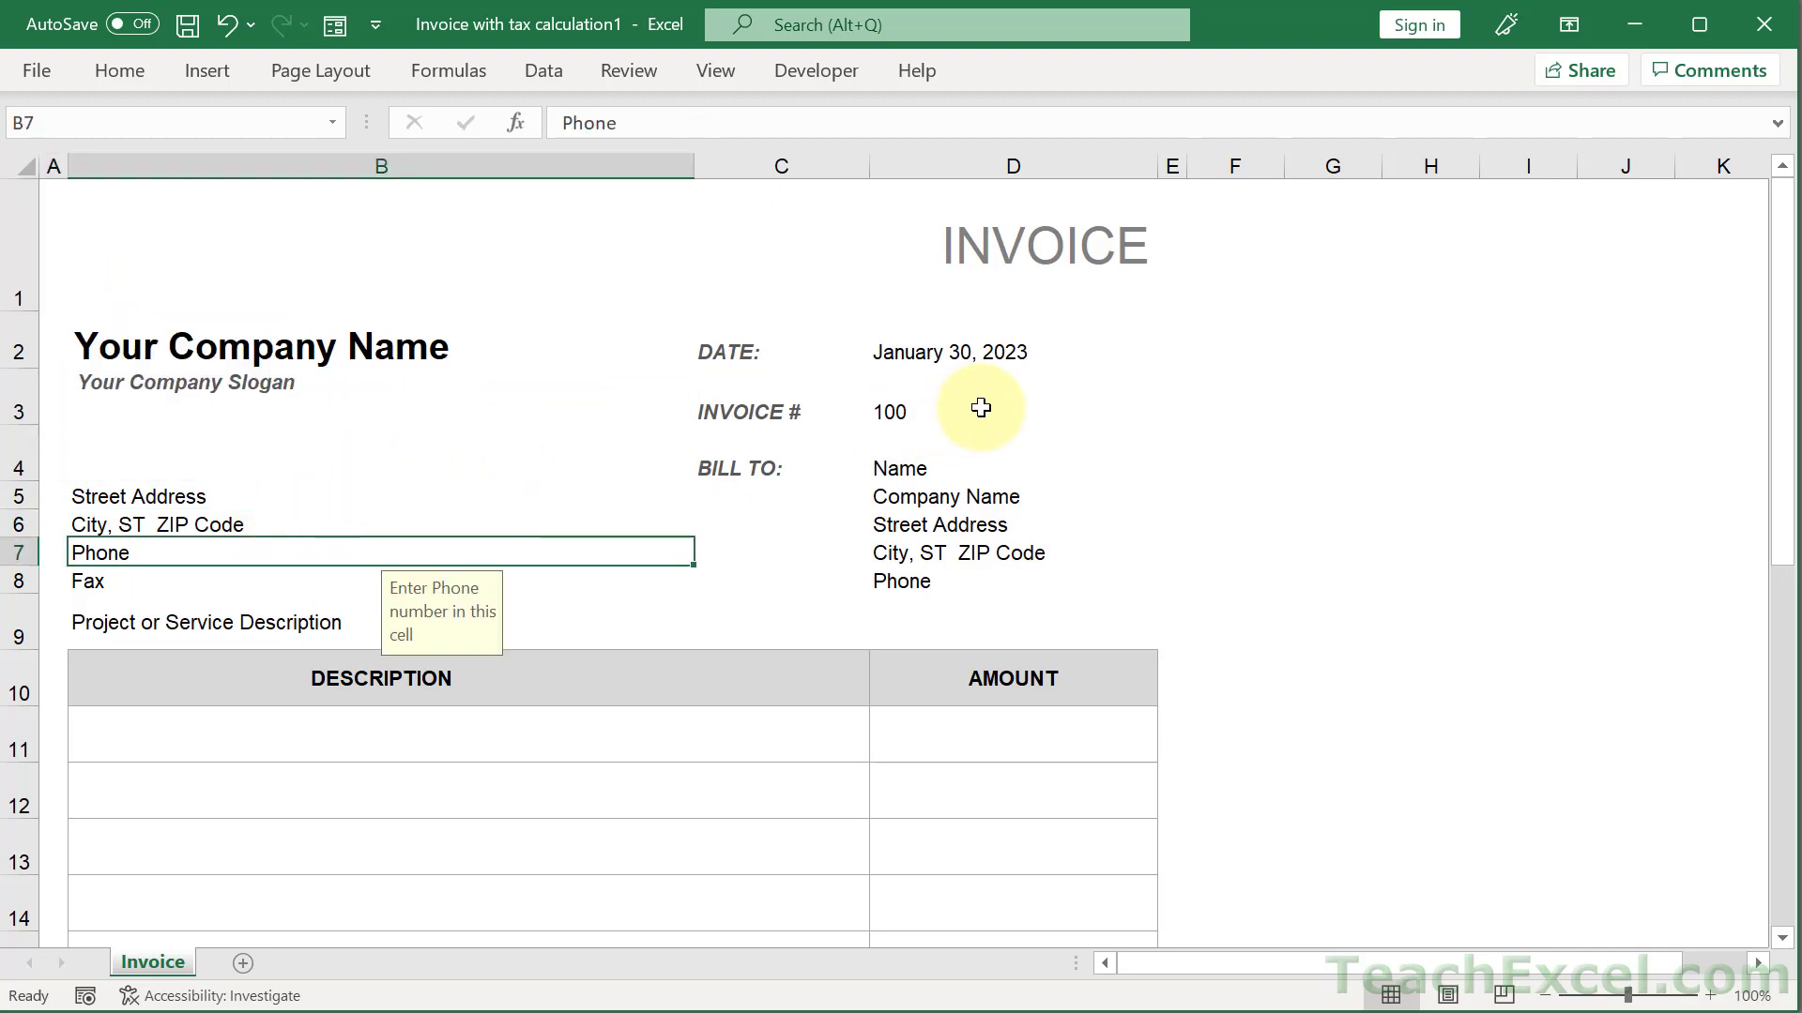
click(942, 406)
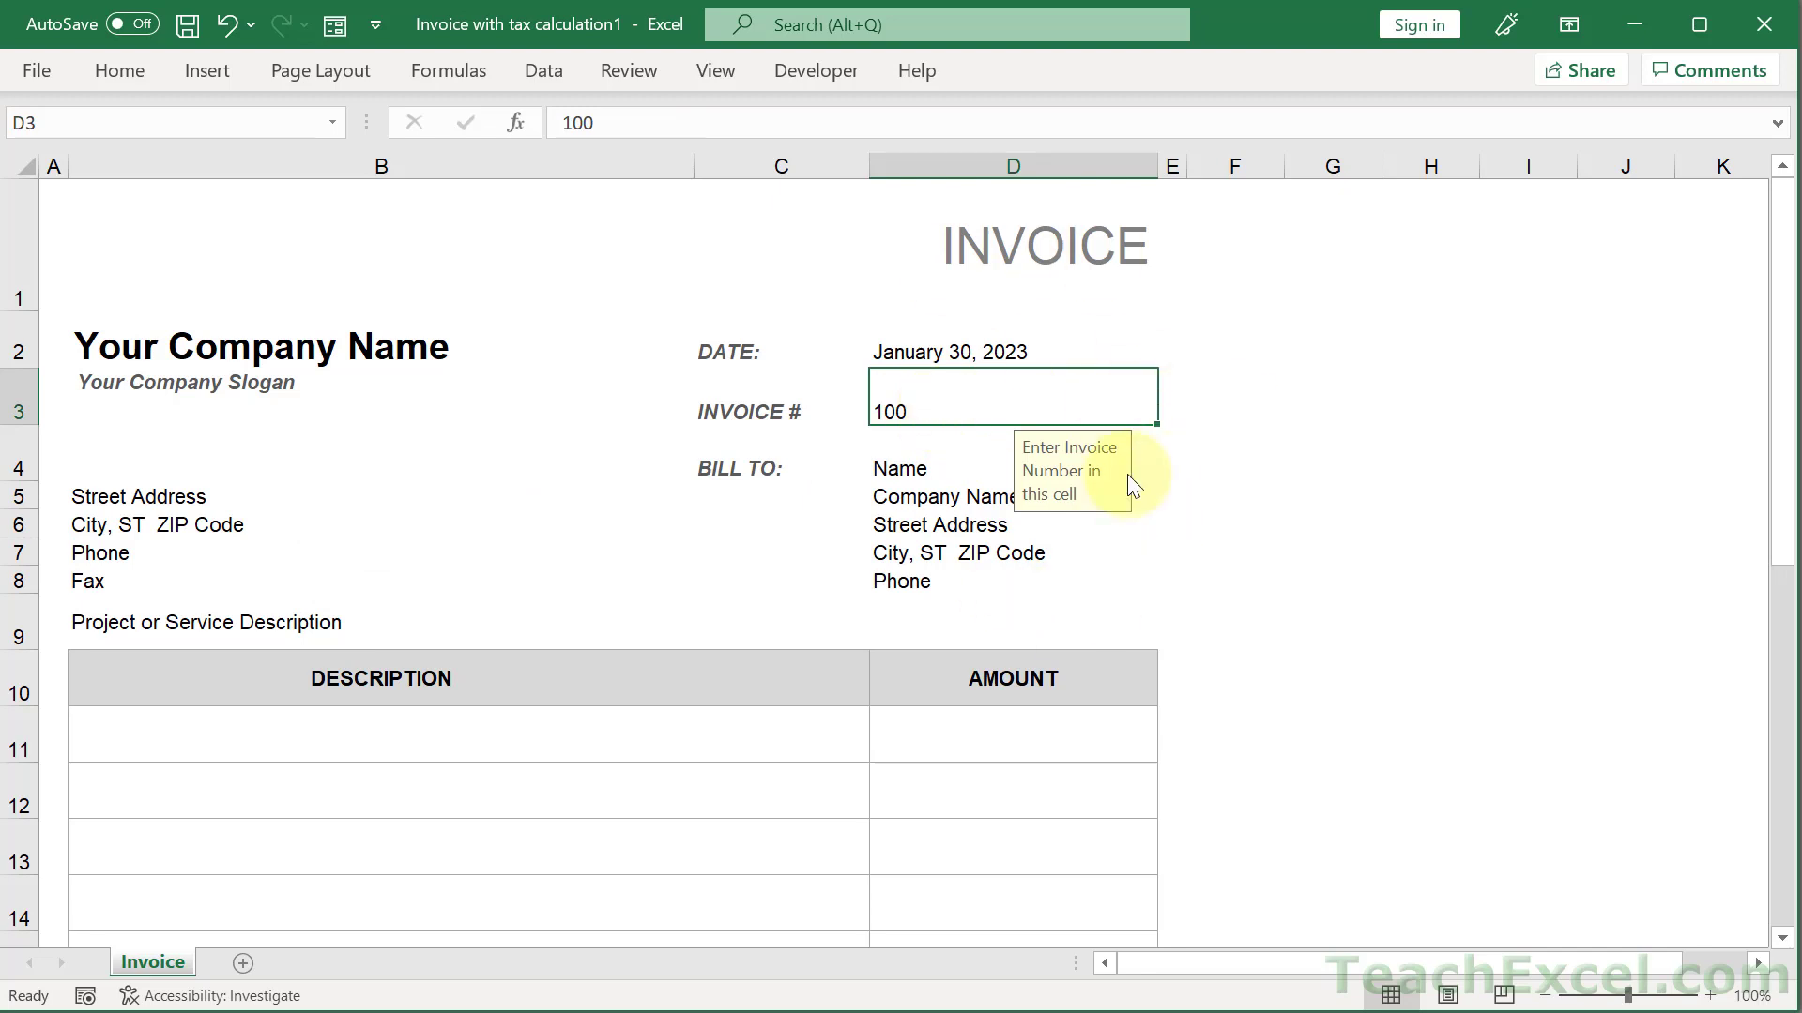
click(1545, 996)
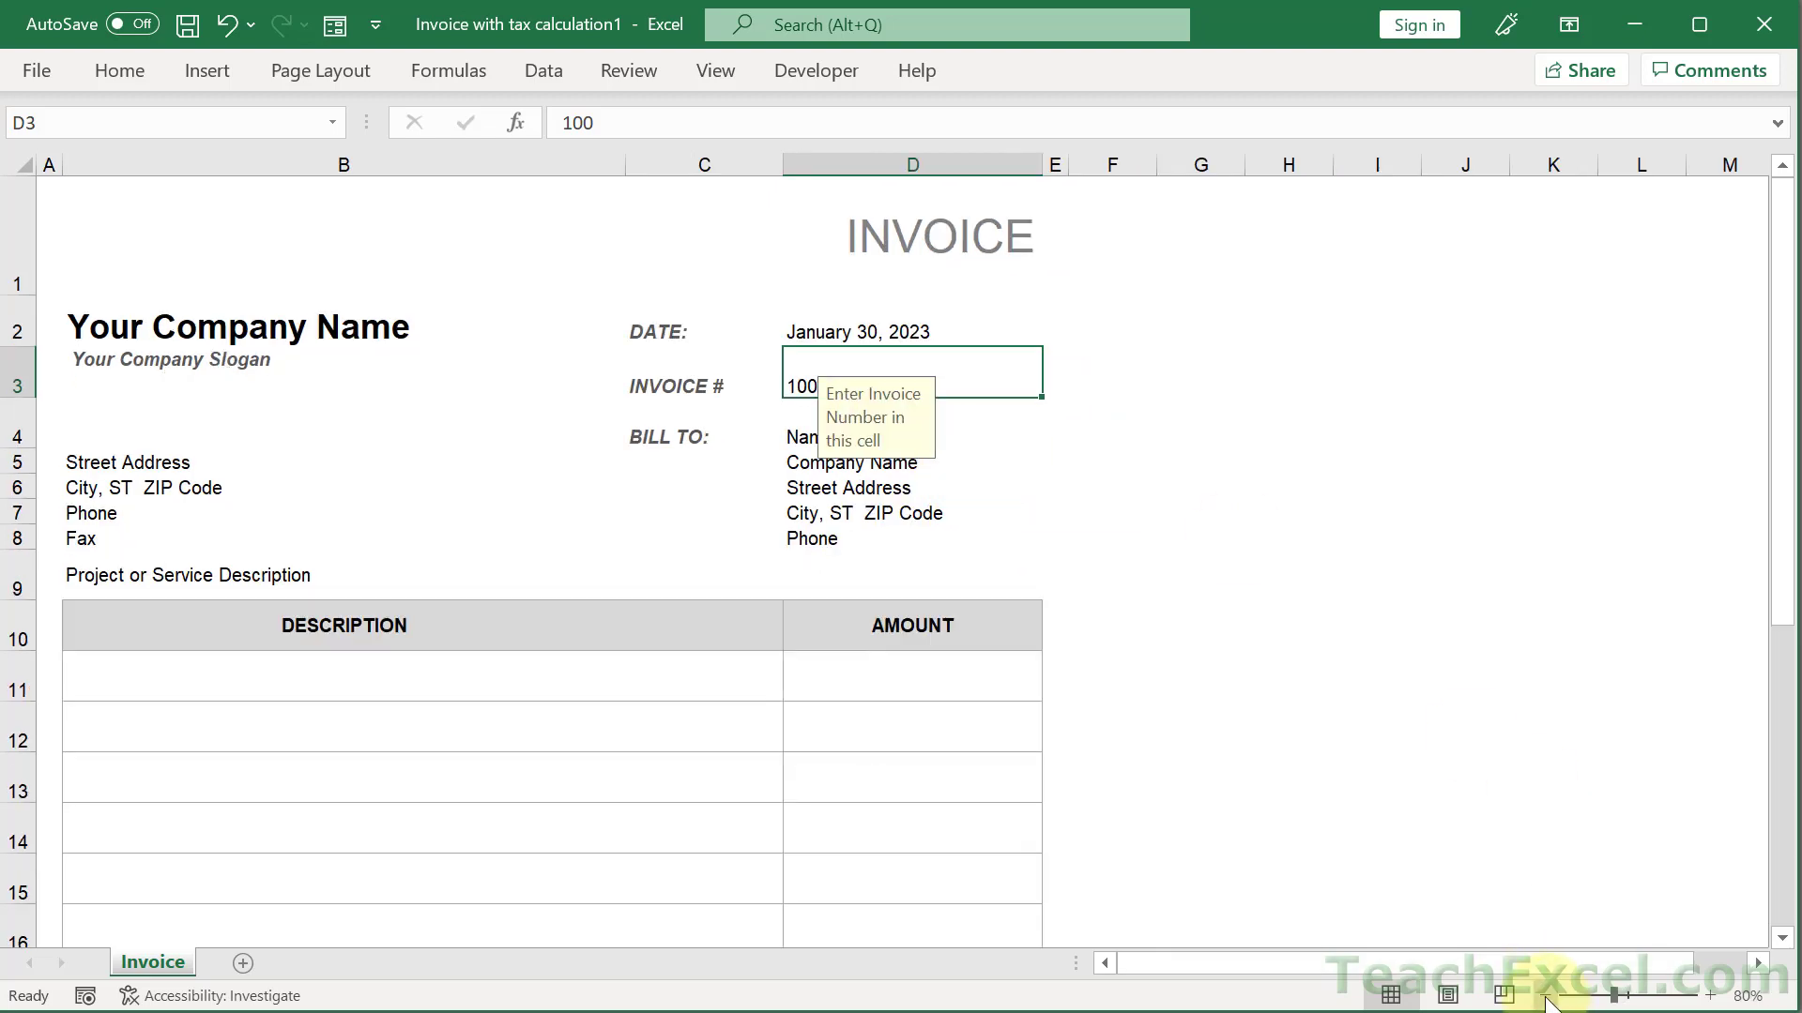
click(1546, 997)
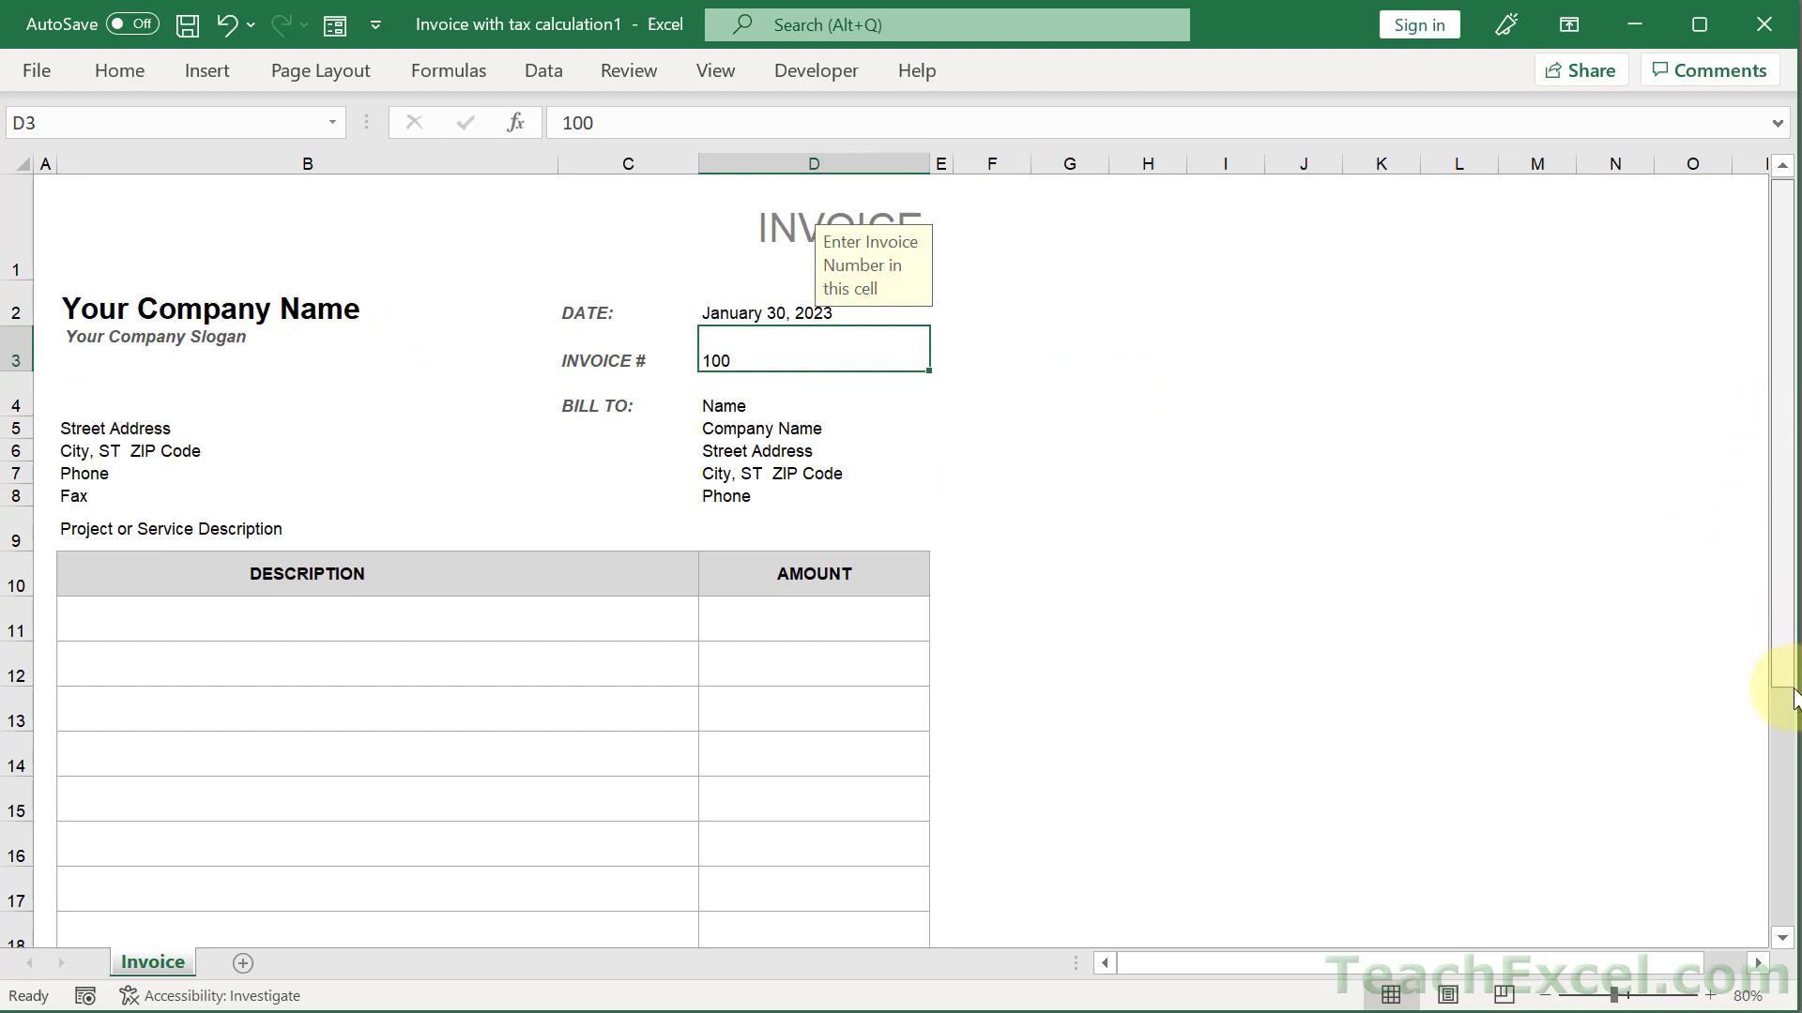
Add an 'Items' line costing 45 in row 20 and bring the $45.00 total into view
scroll(559, 623, down, 3)
click(543, 685)
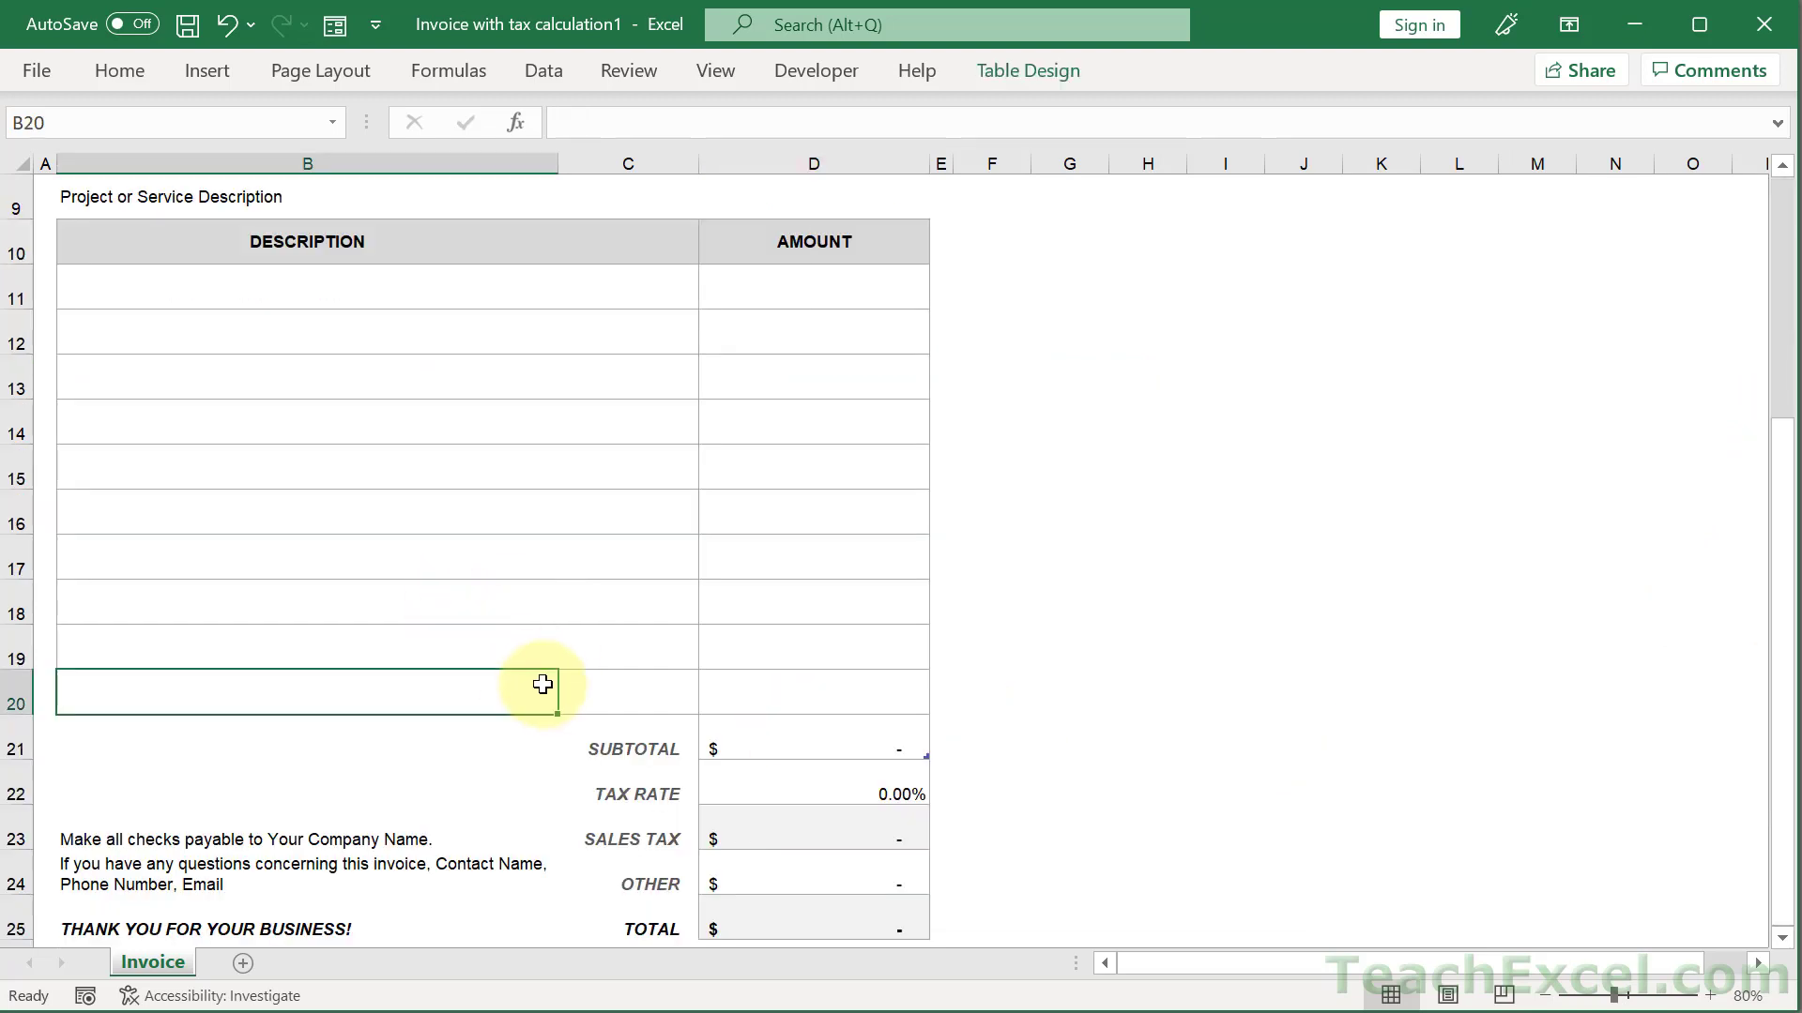
text(Items)
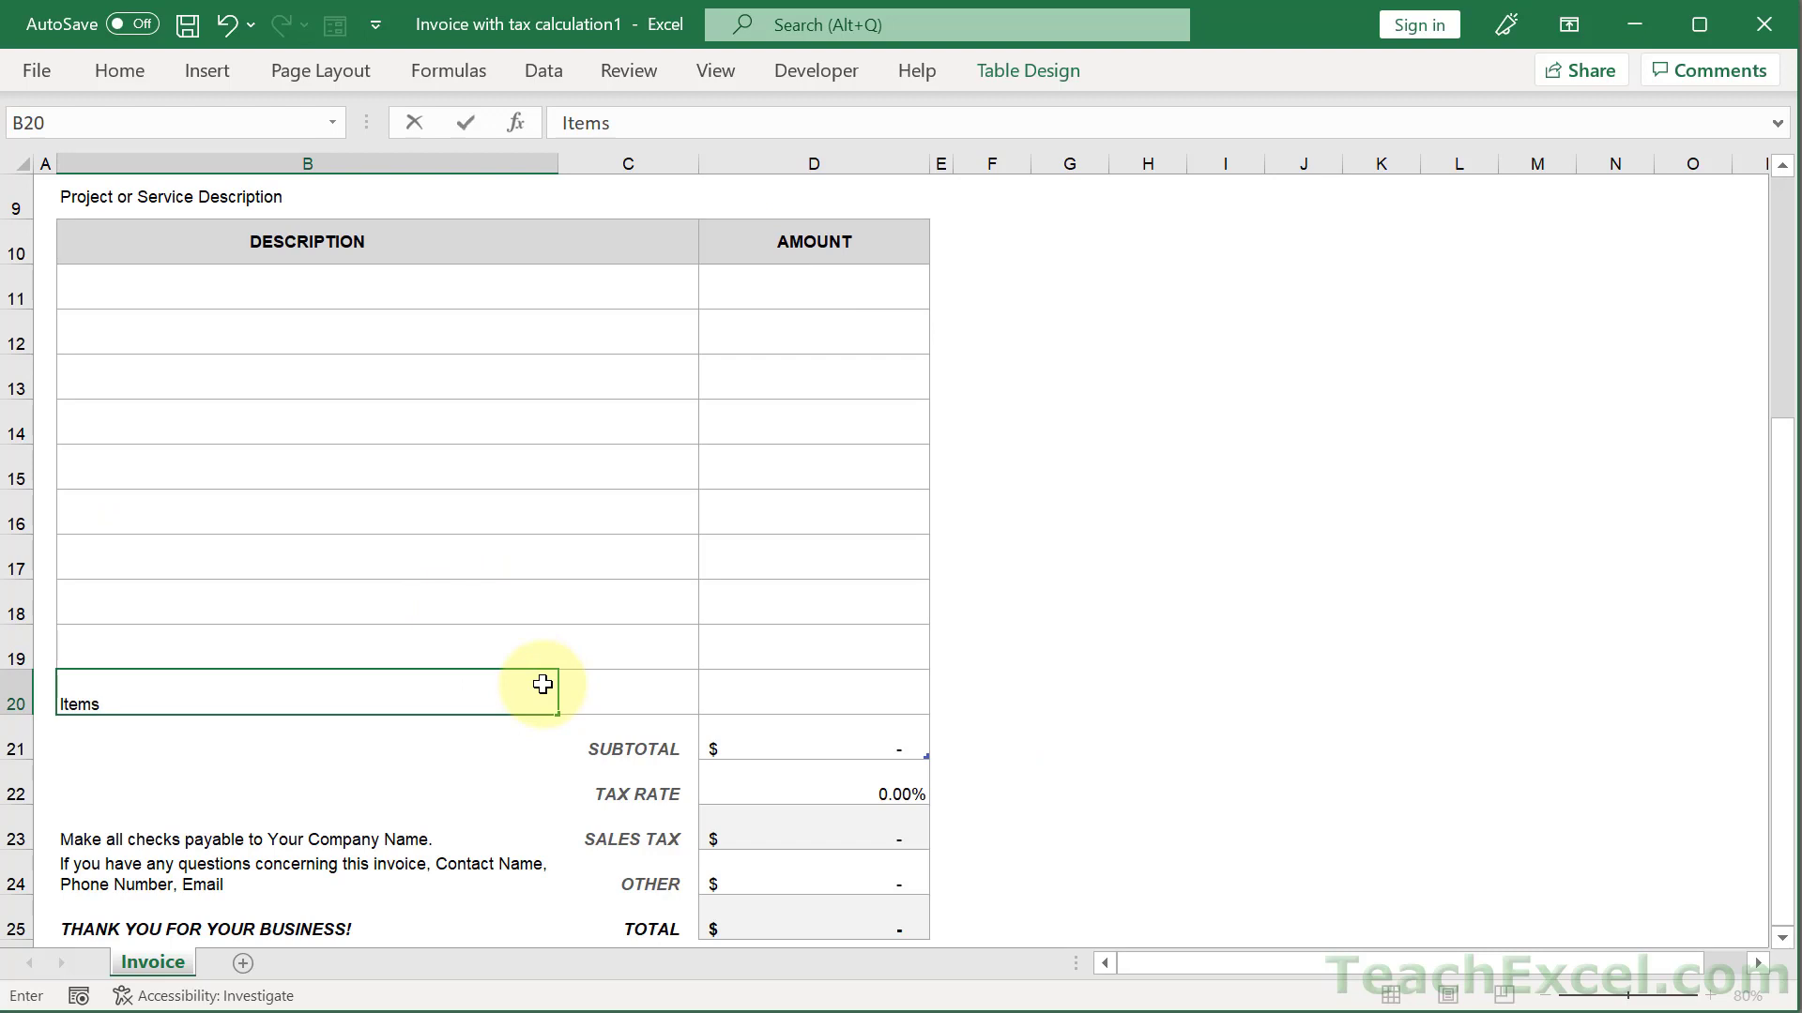
key(Tab)
text(45)
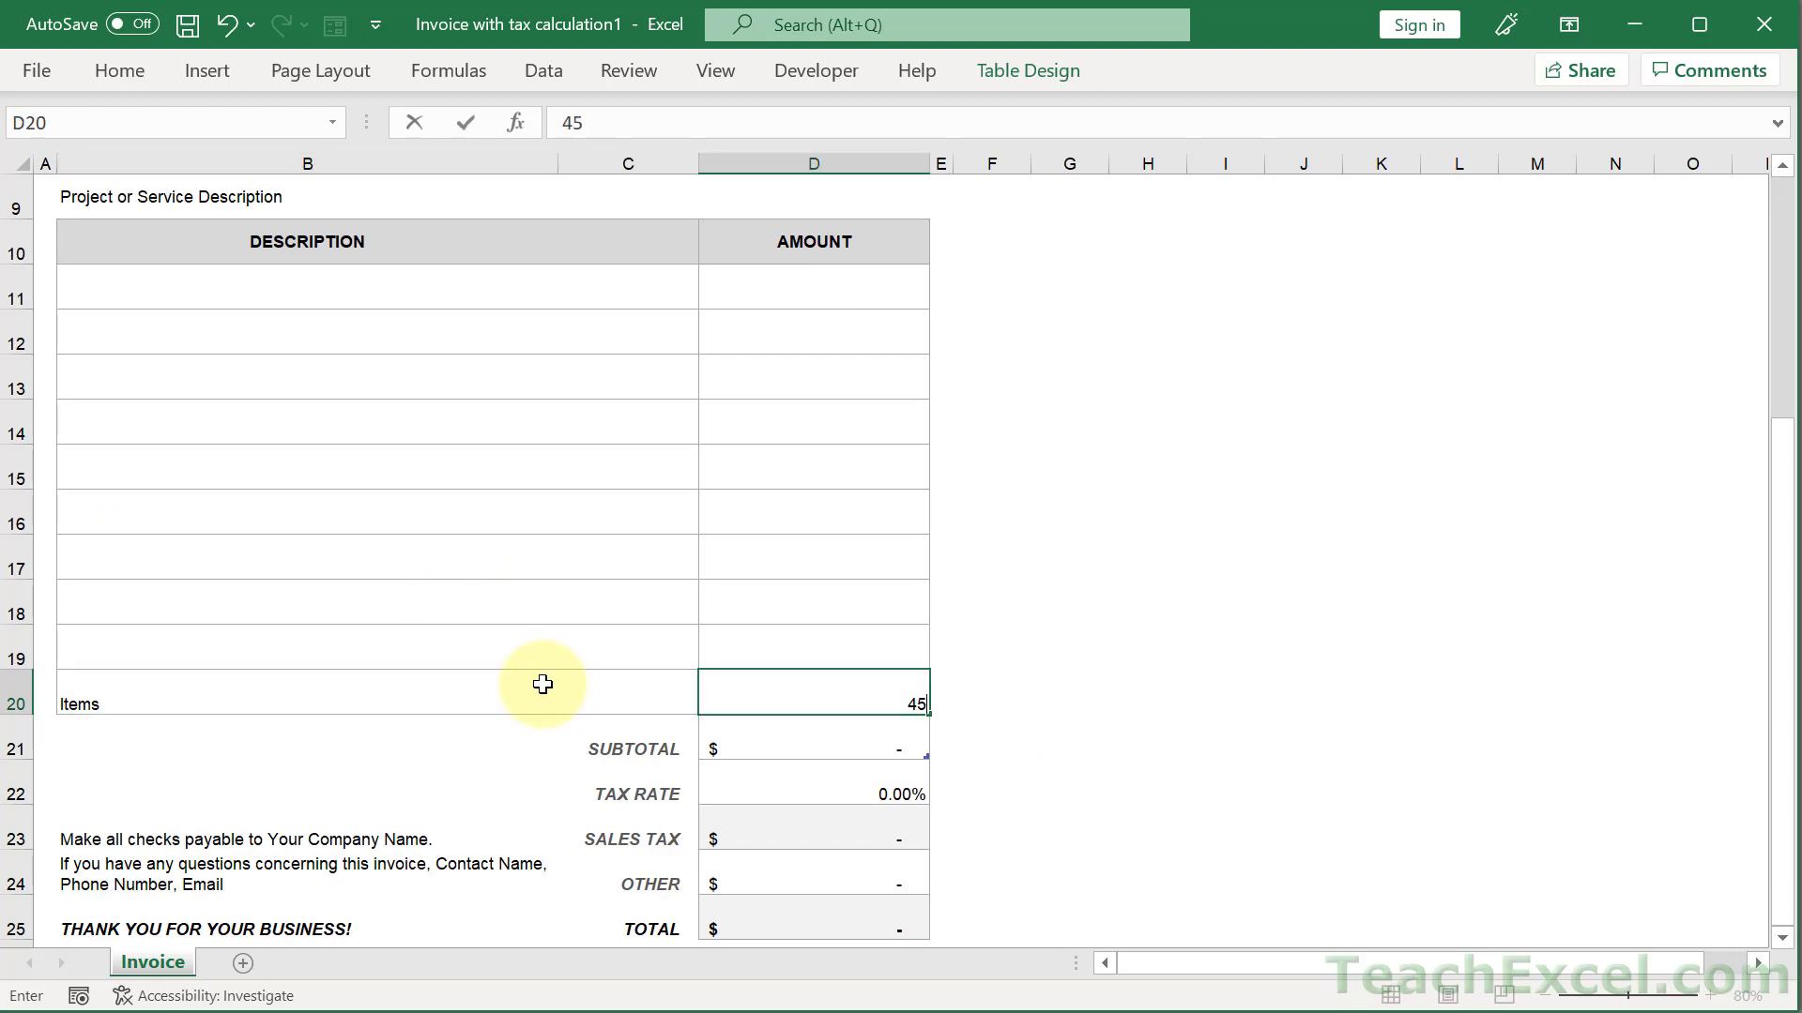
key(Tab)
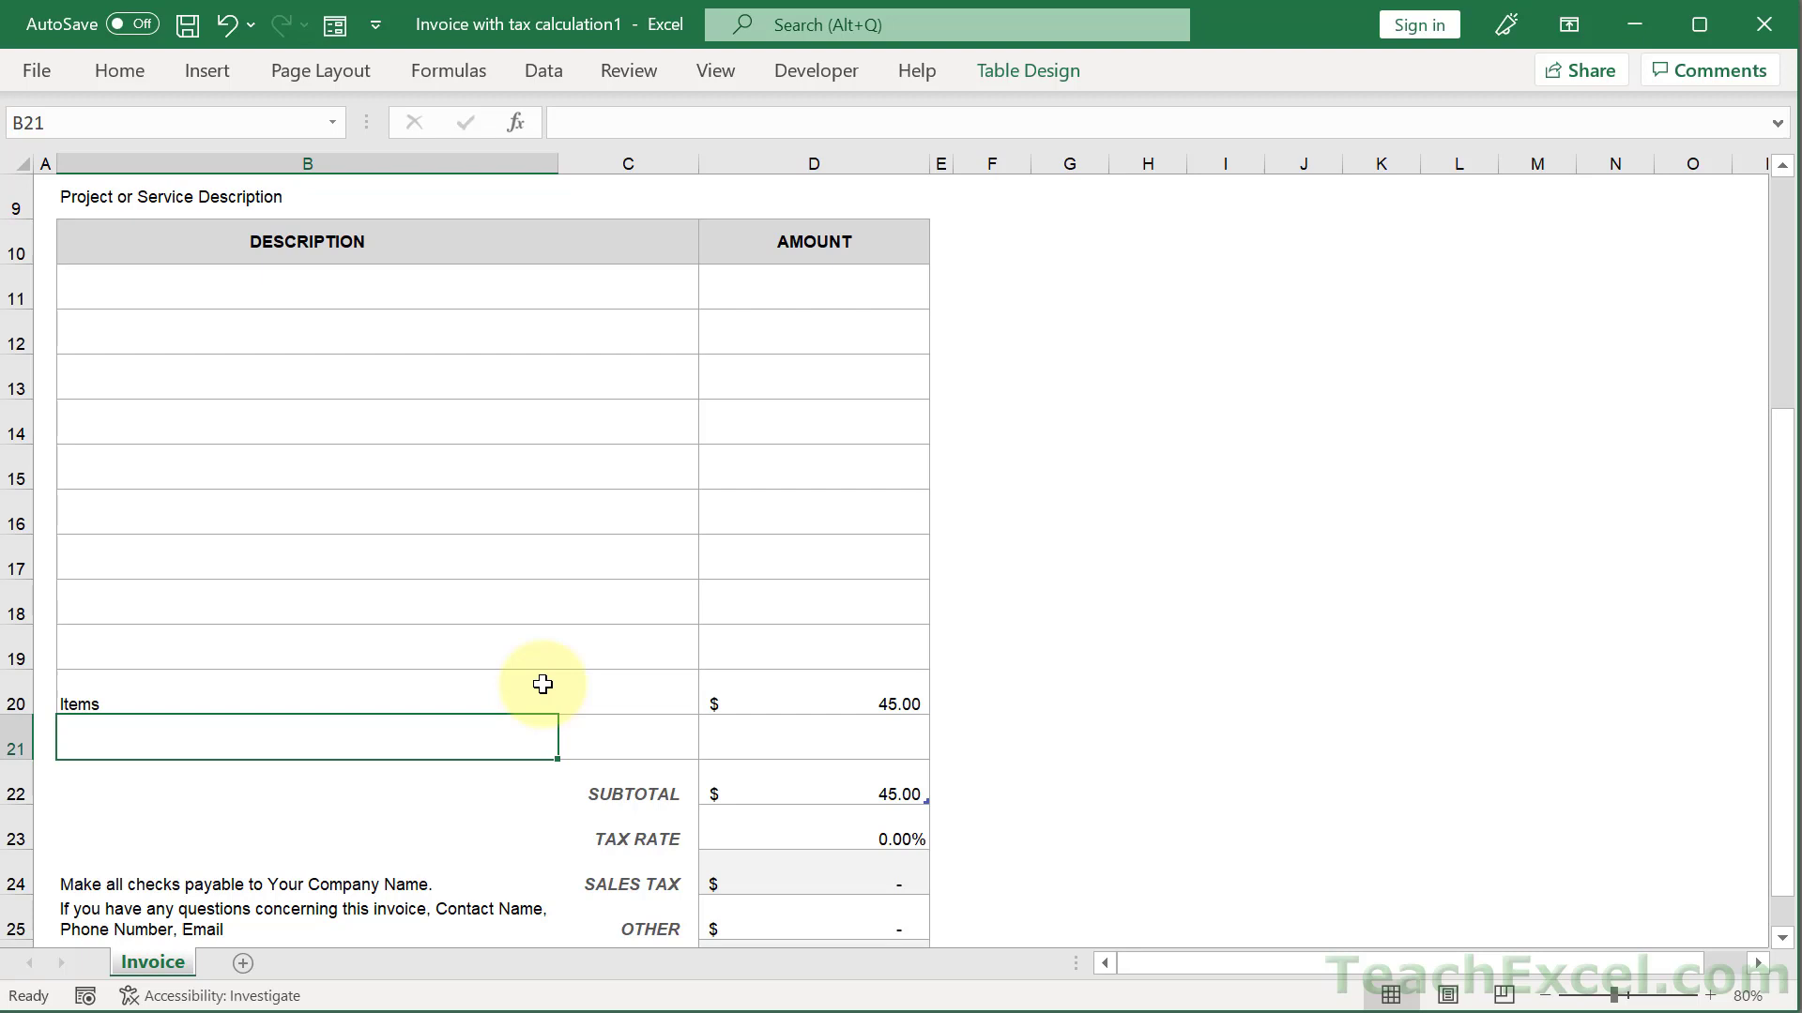
click(1780, 918)
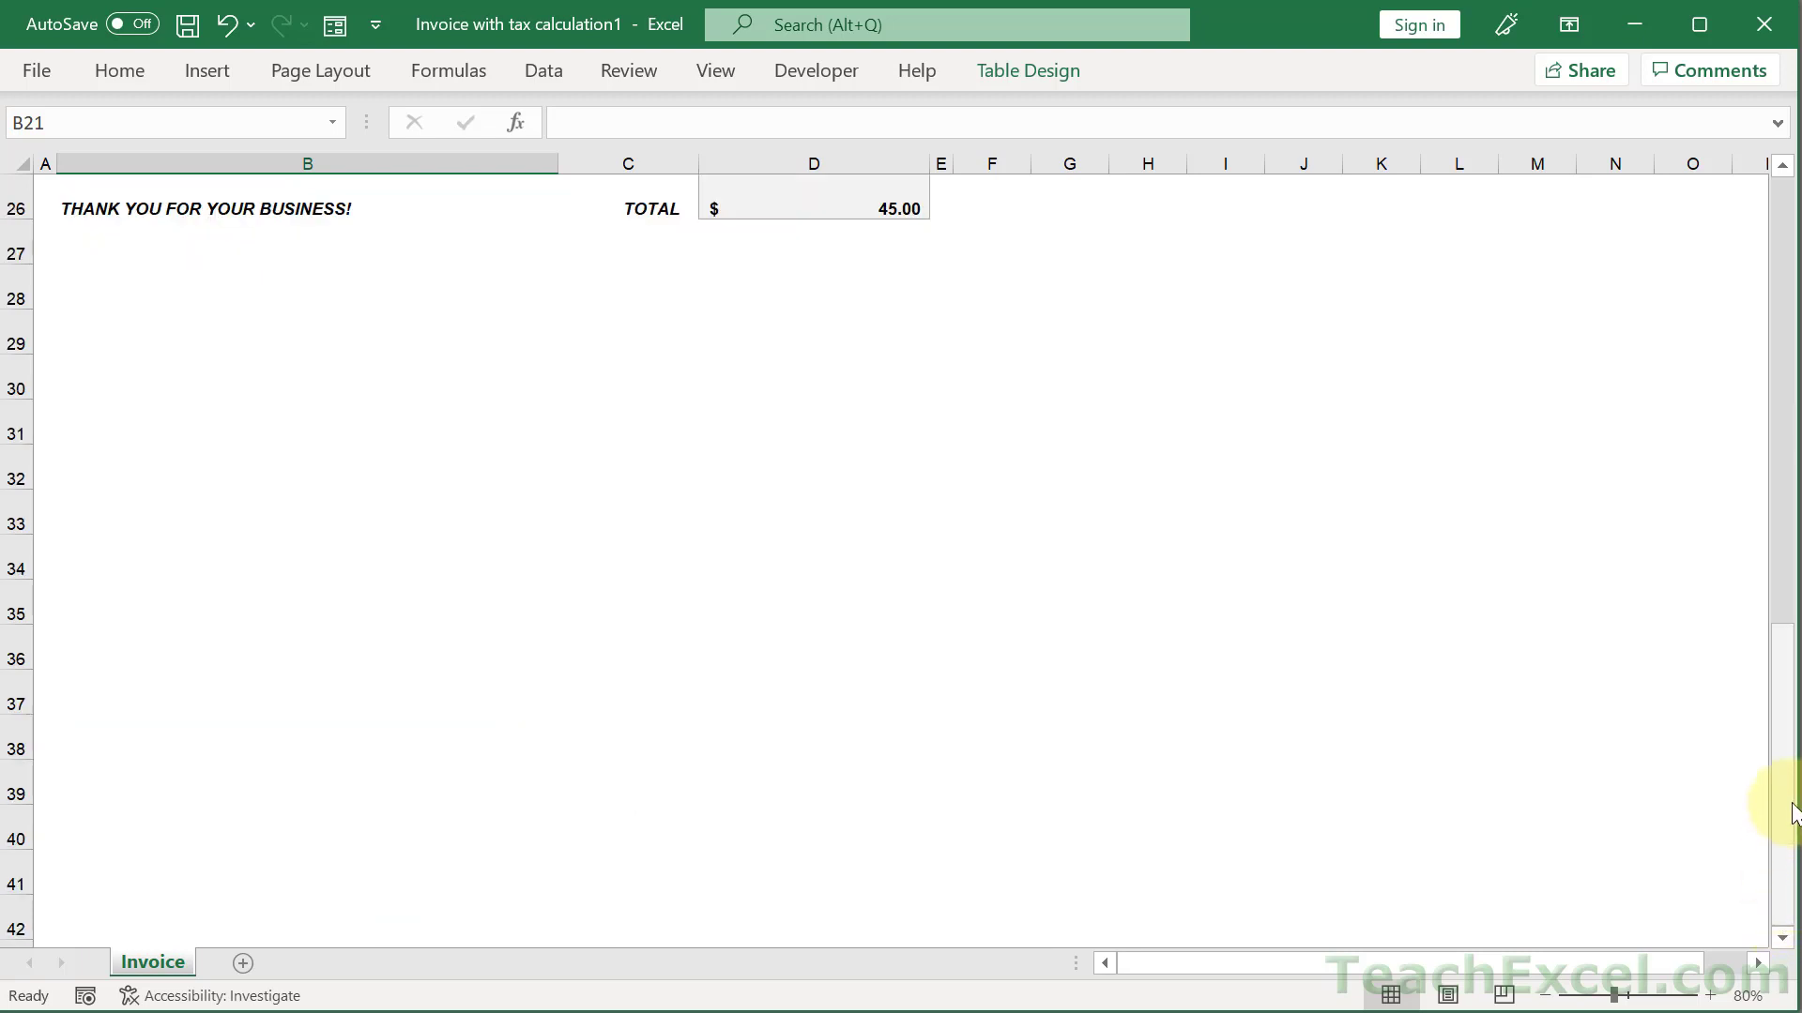
click(1774, 257)
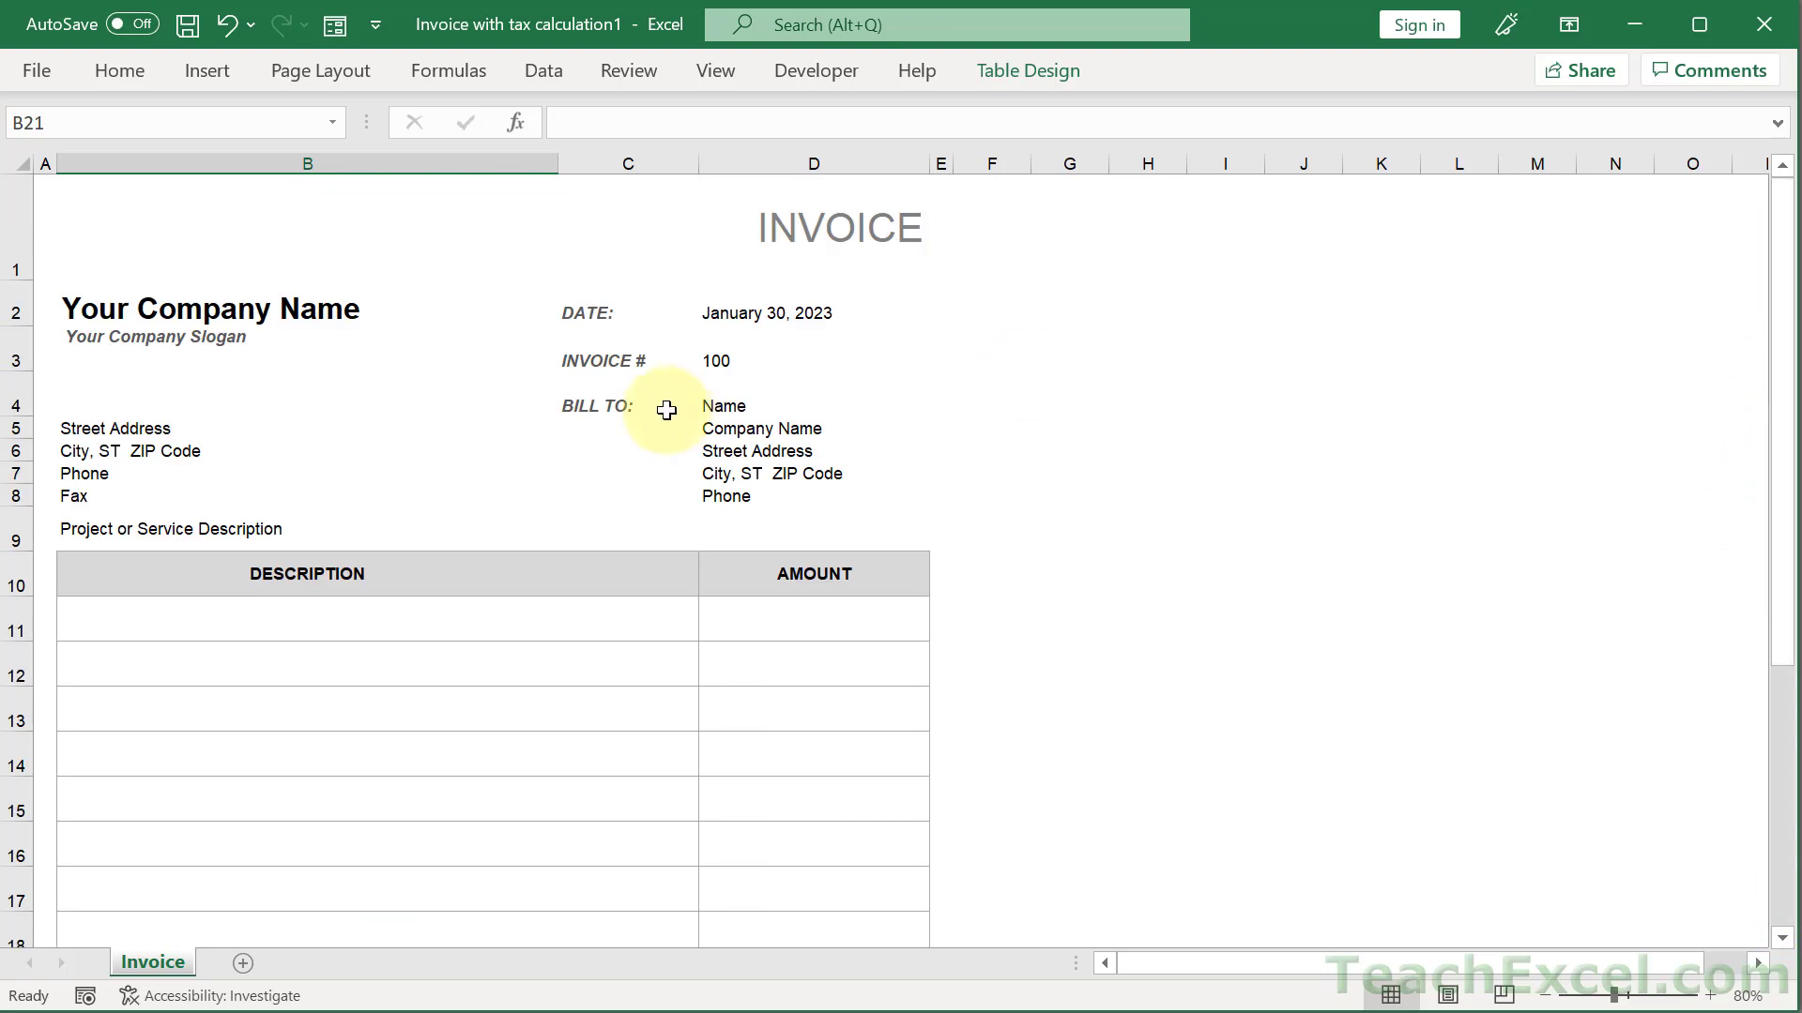
key(ctrl+p)
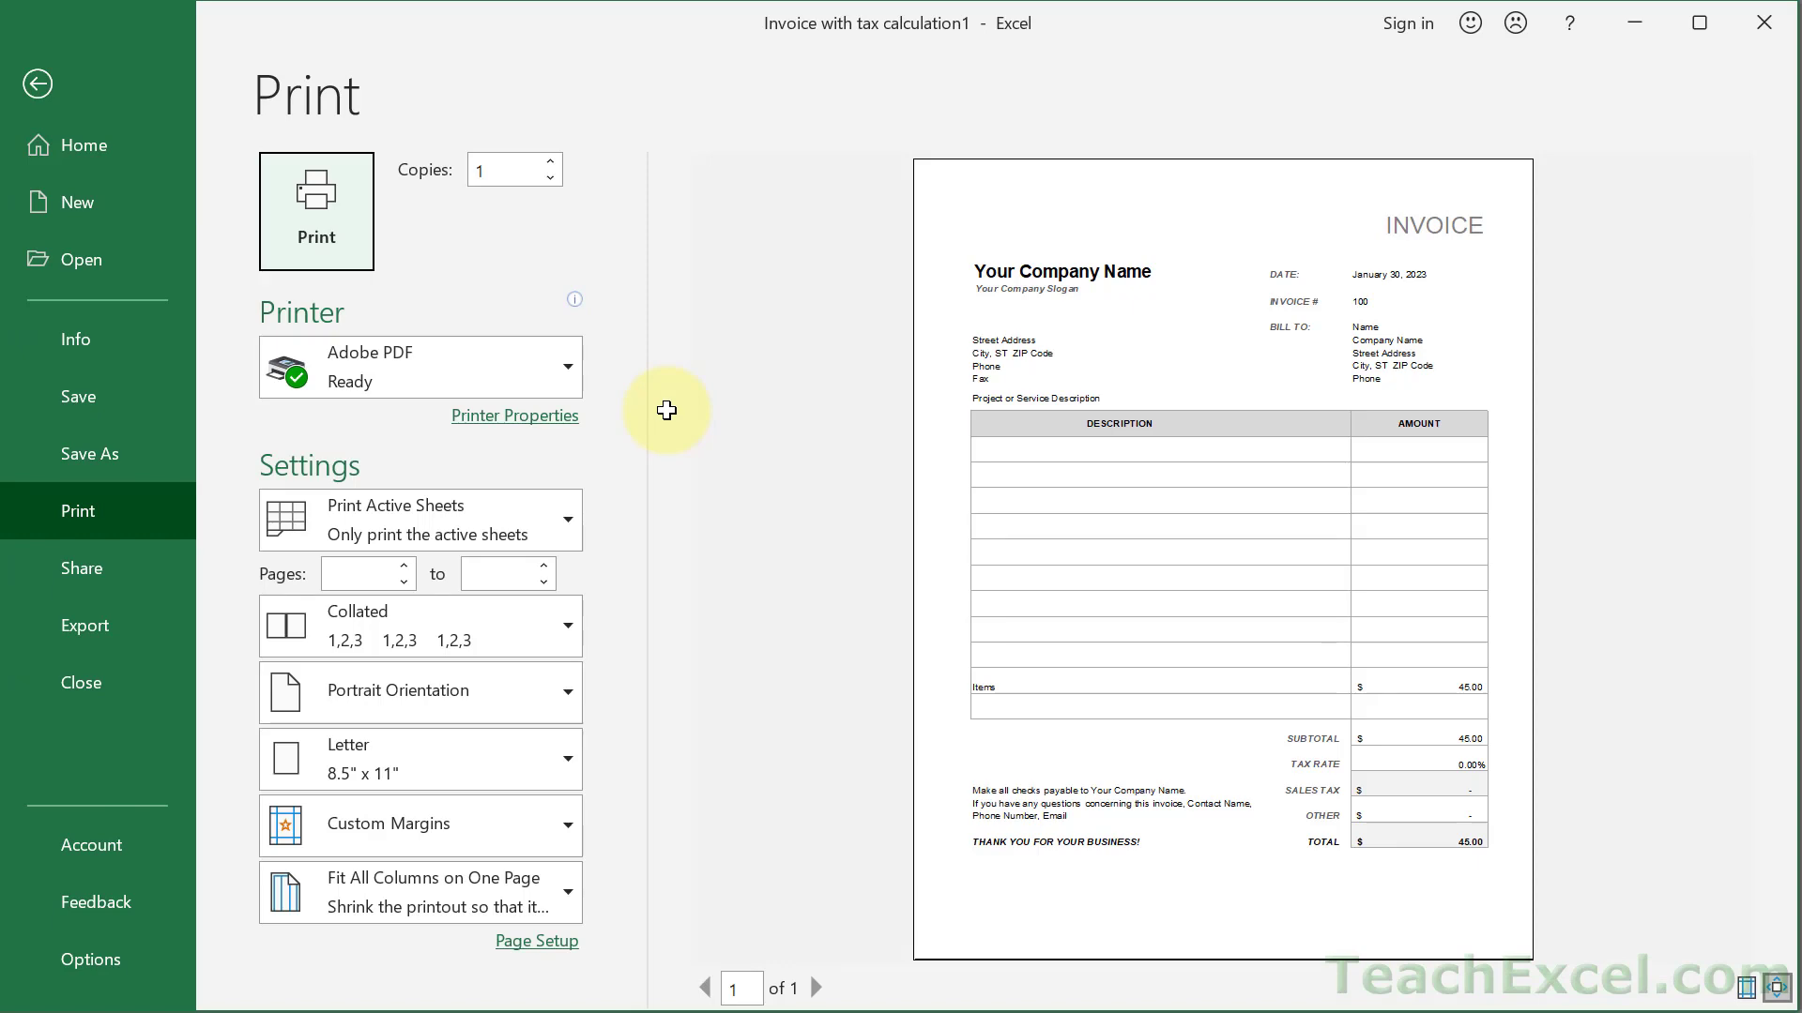
key(Escape)
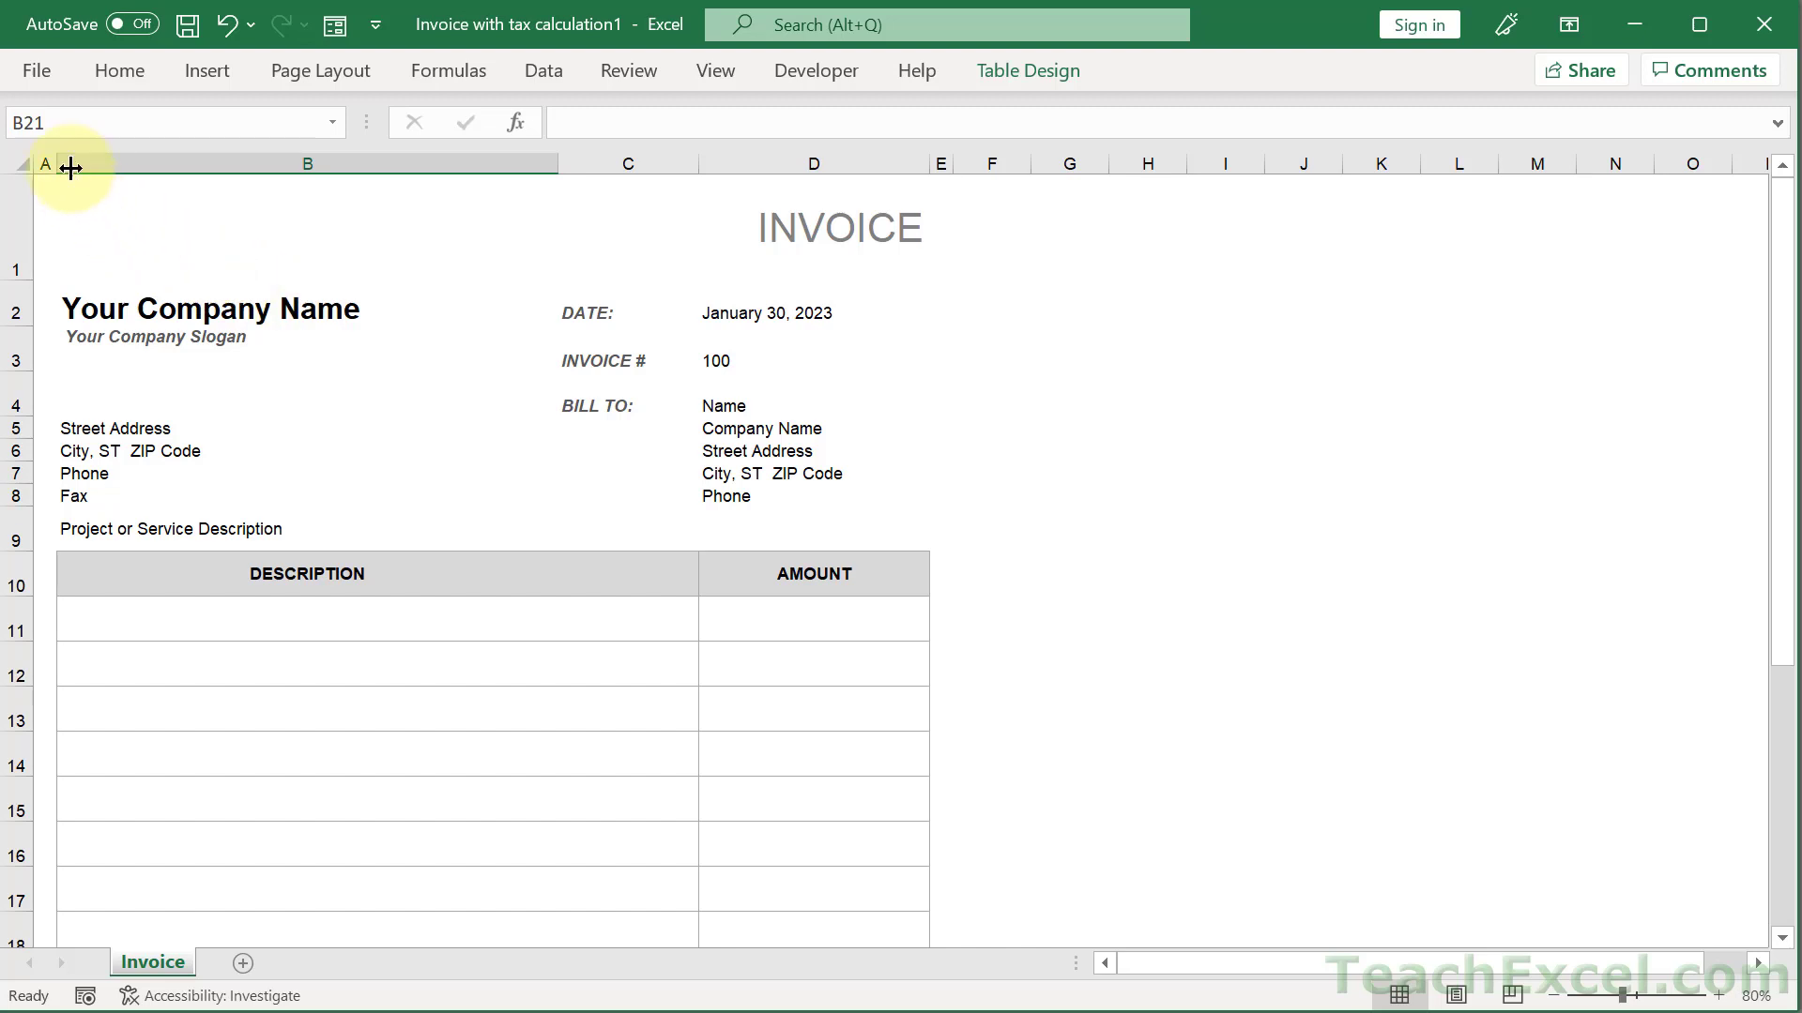
Search the online Excel templates for 'Budgets'
click(34, 67)
click(91, 193)
click(585, 924)
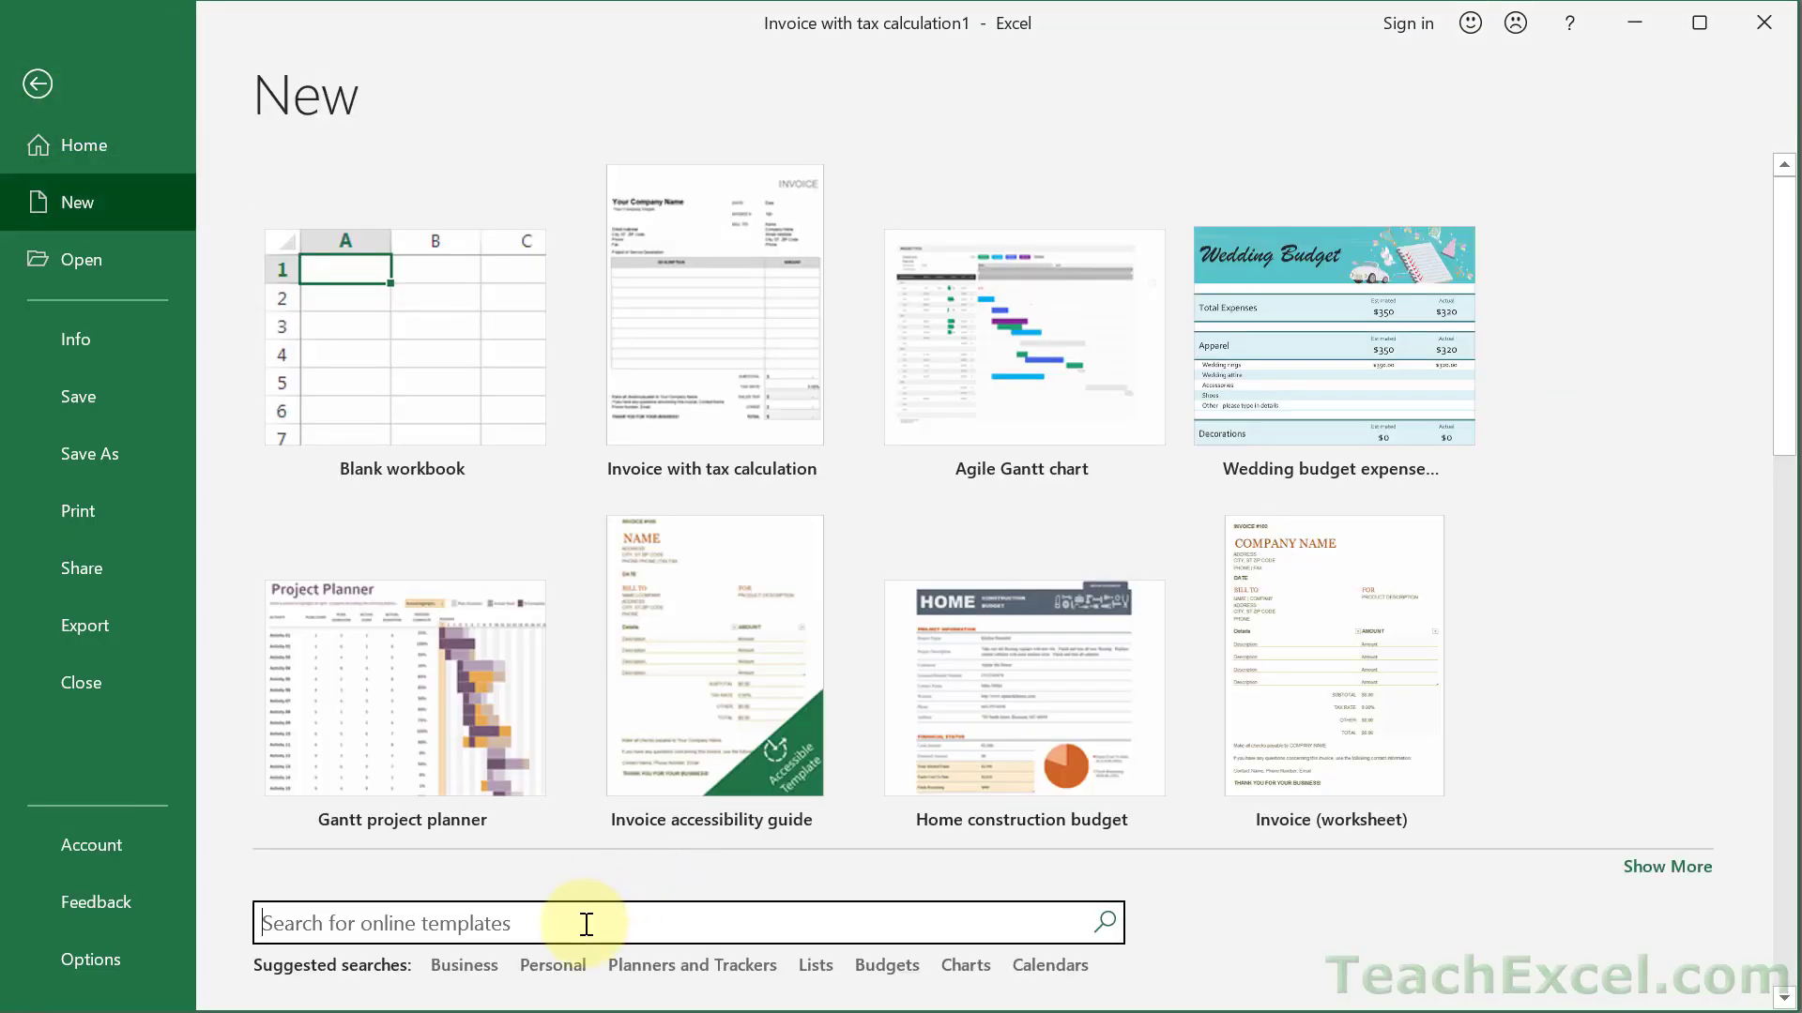
text(Budgets)
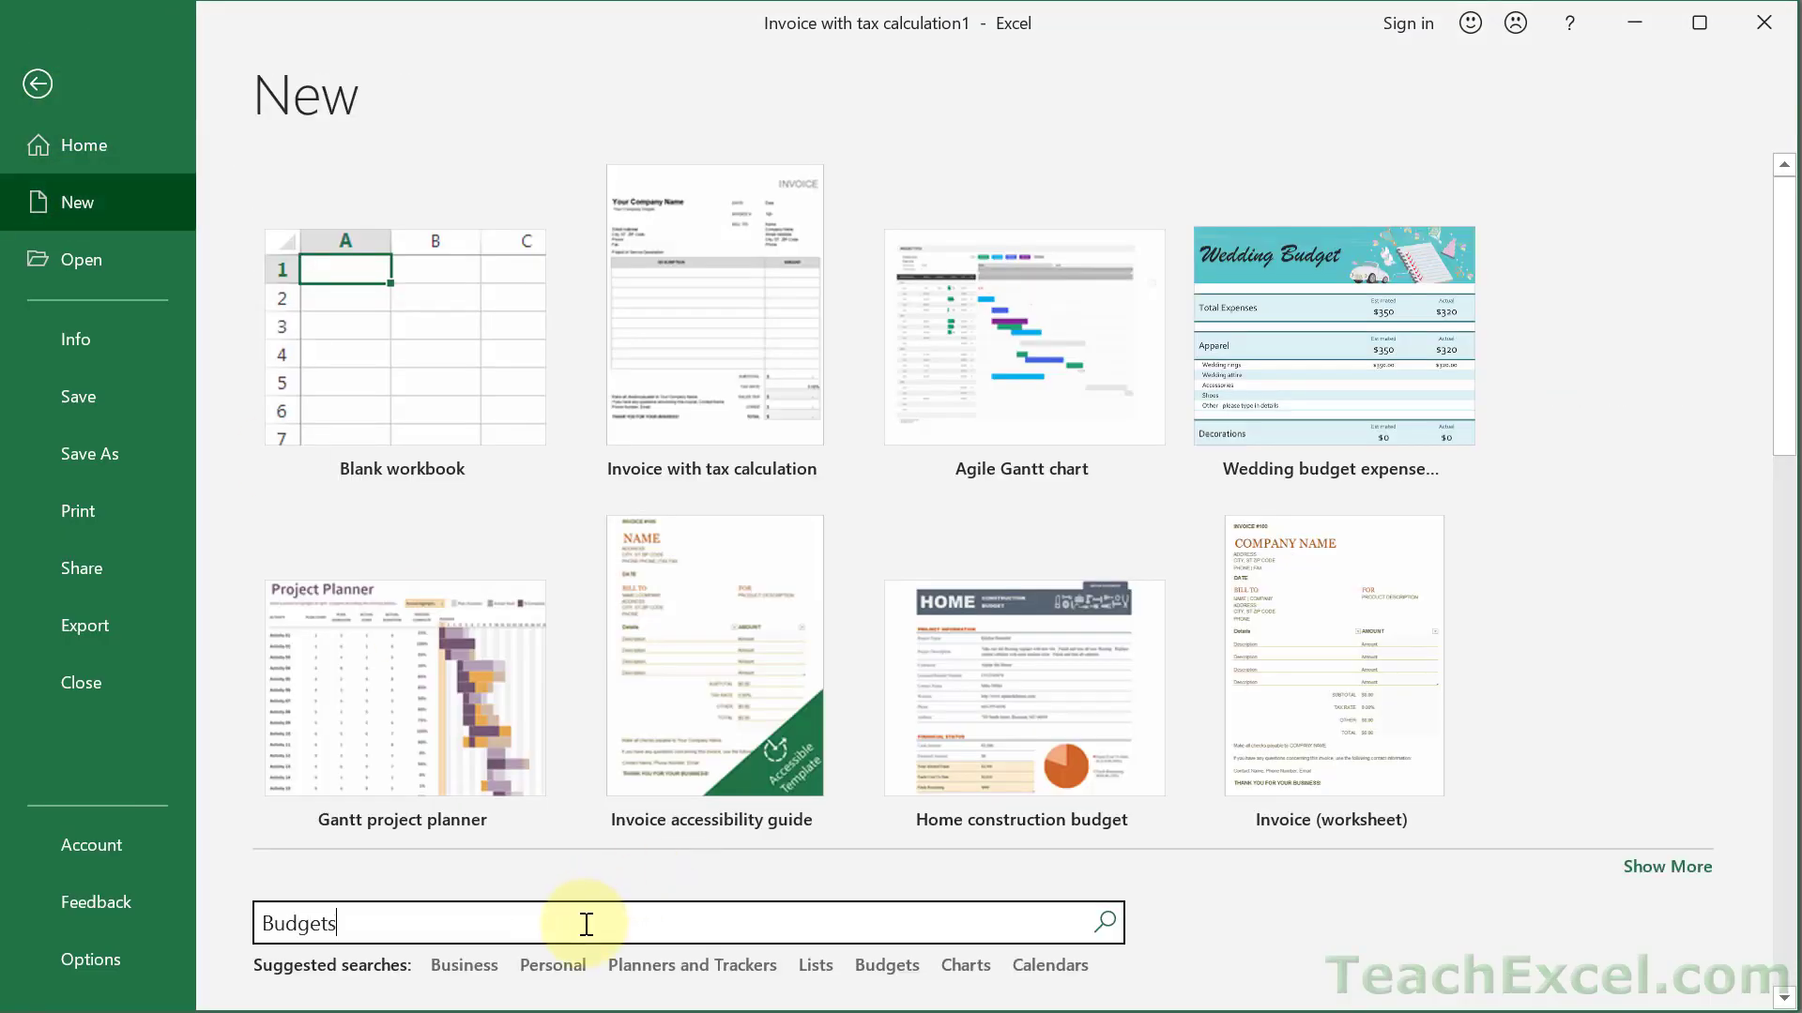
key(Return)
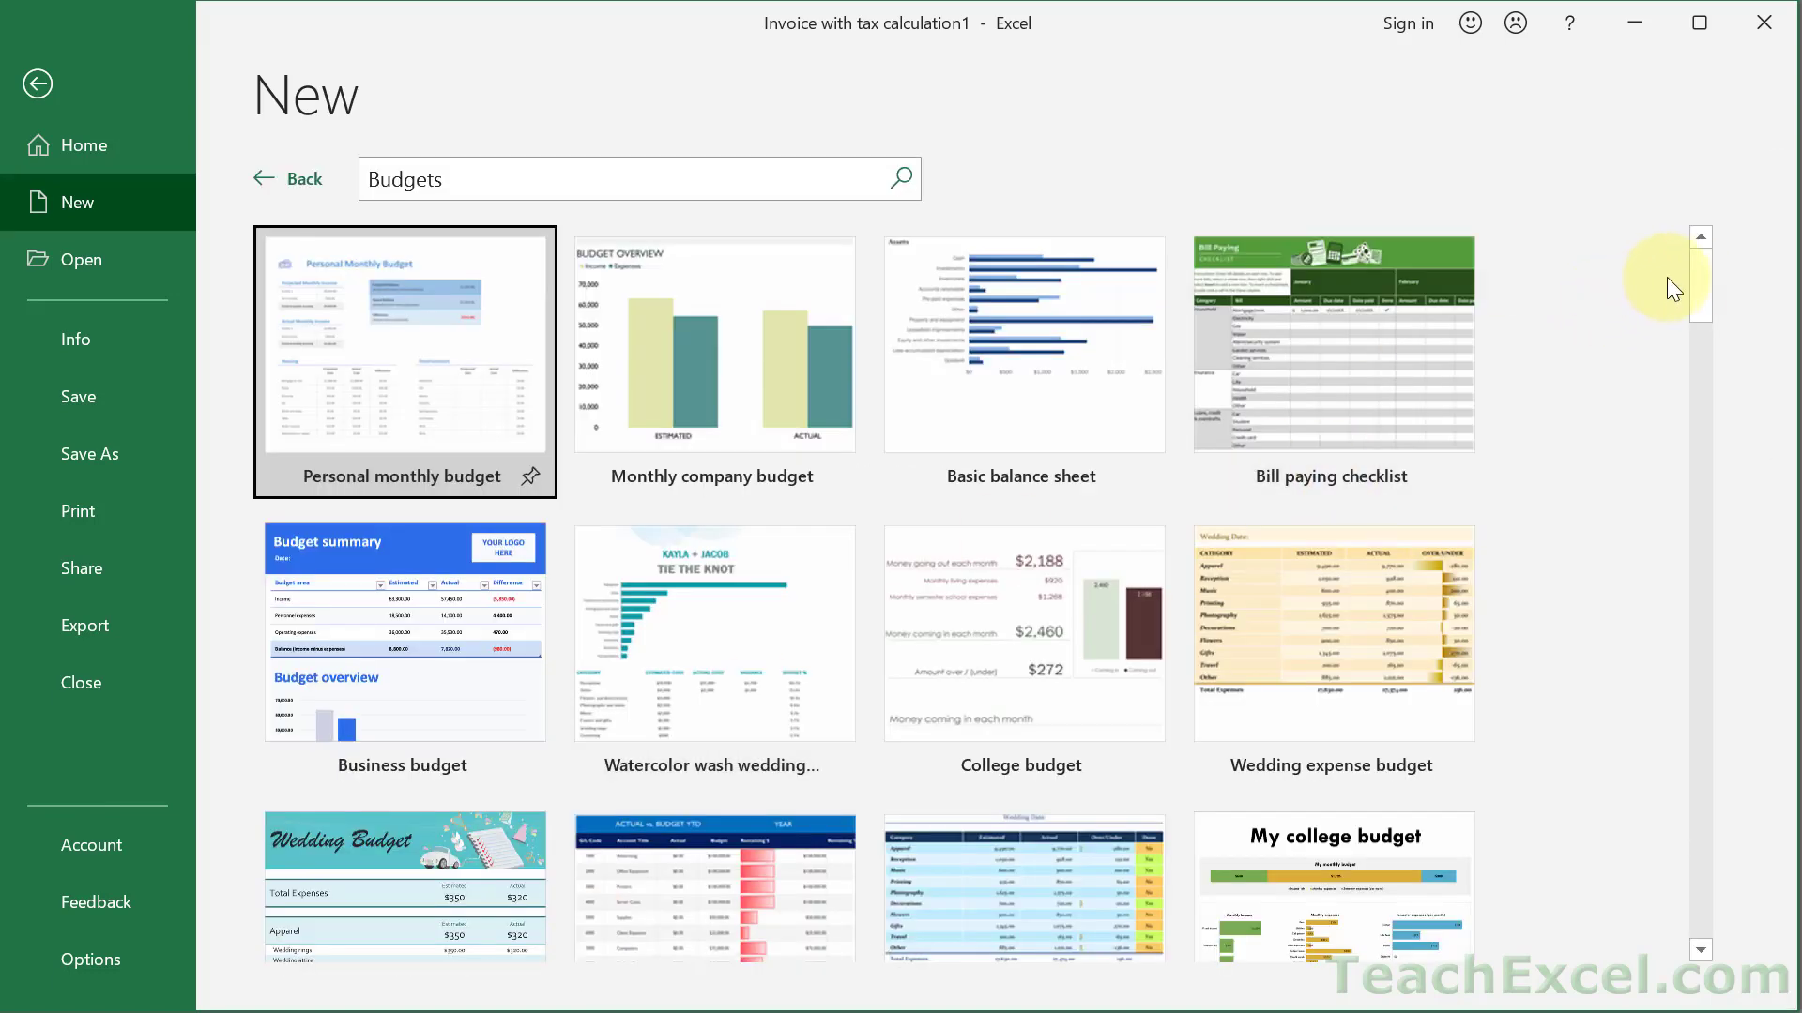
Create a workbook from the Wedding budget expenses comparison template
drag(1700, 278, 1701, 583)
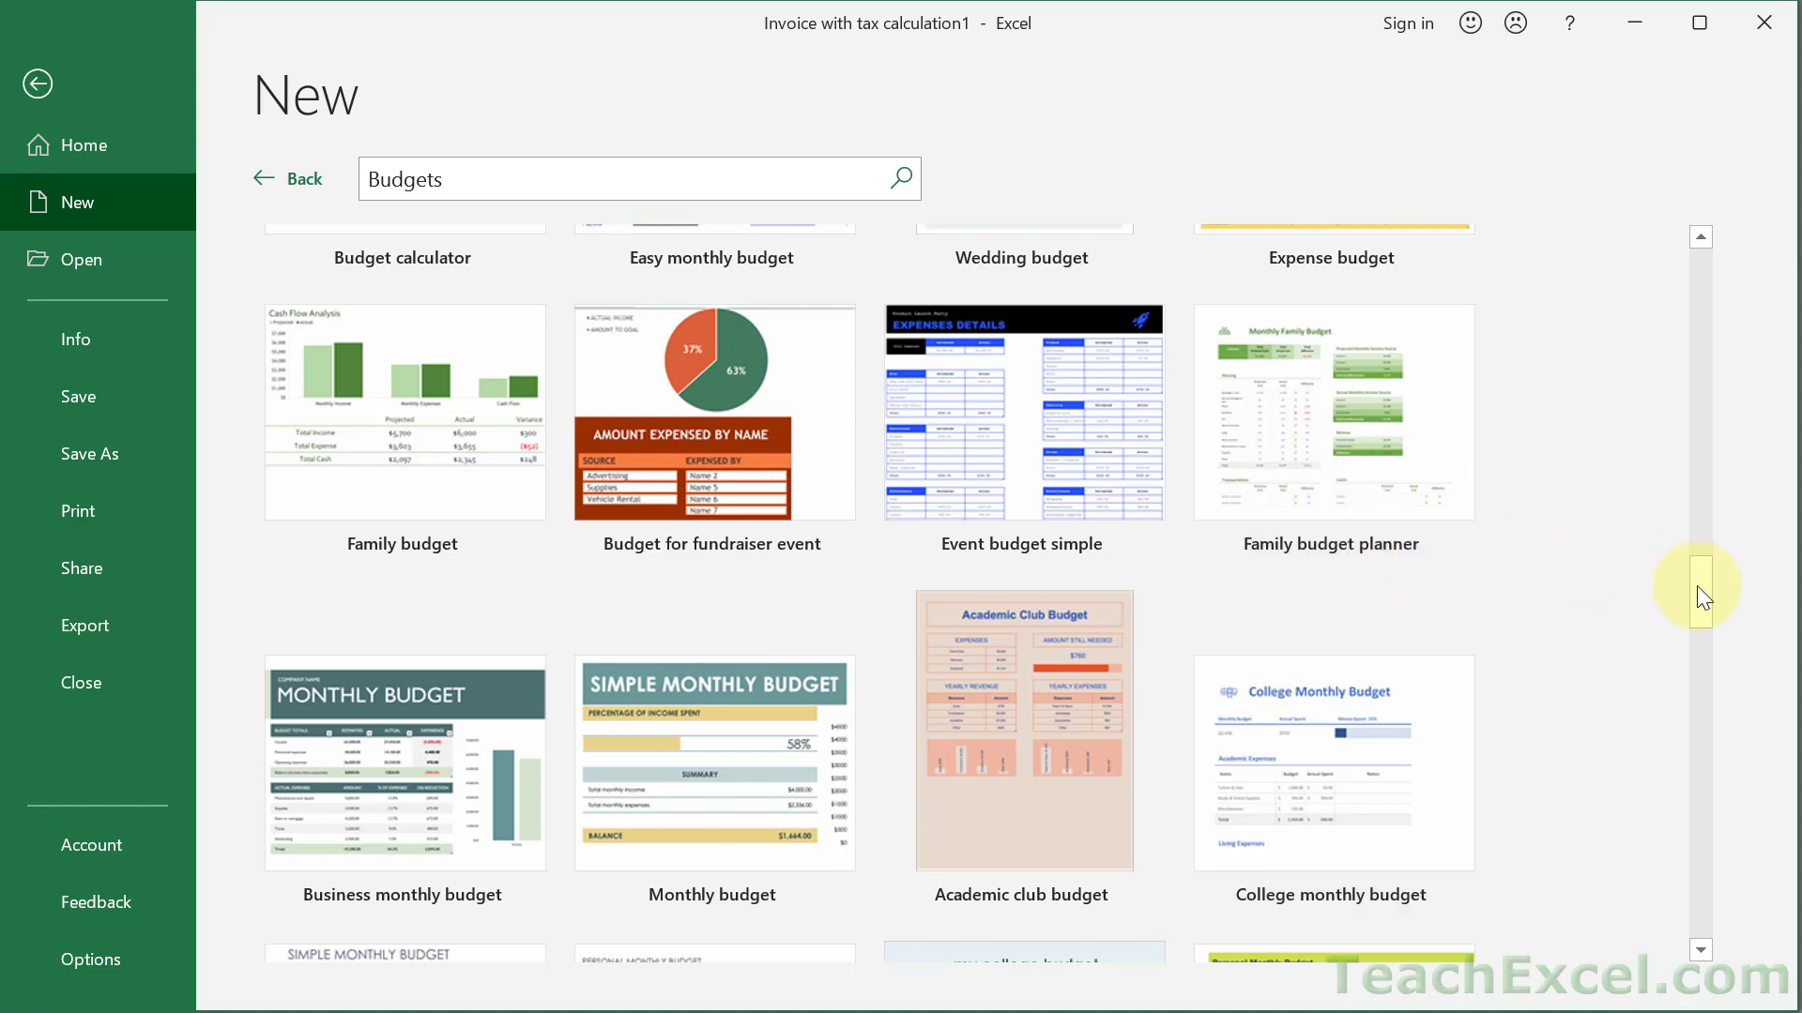
drag(1700, 589, 1692, 330)
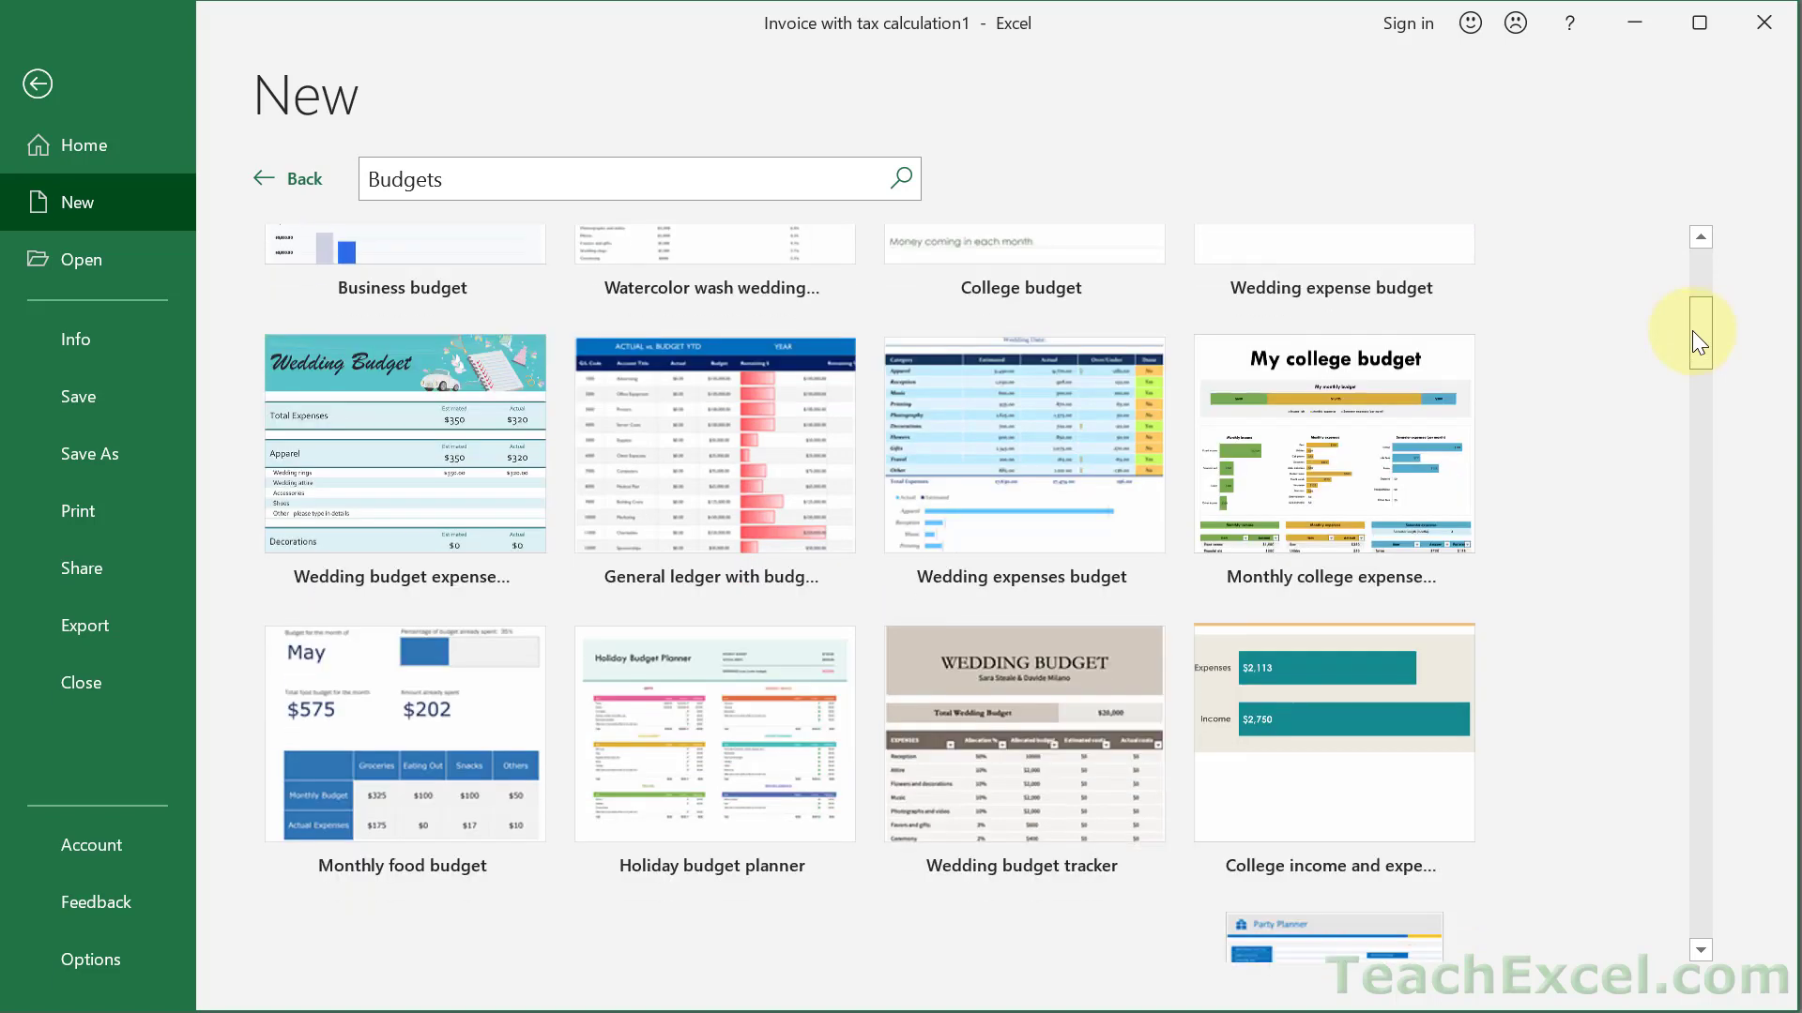
click(352, 463)
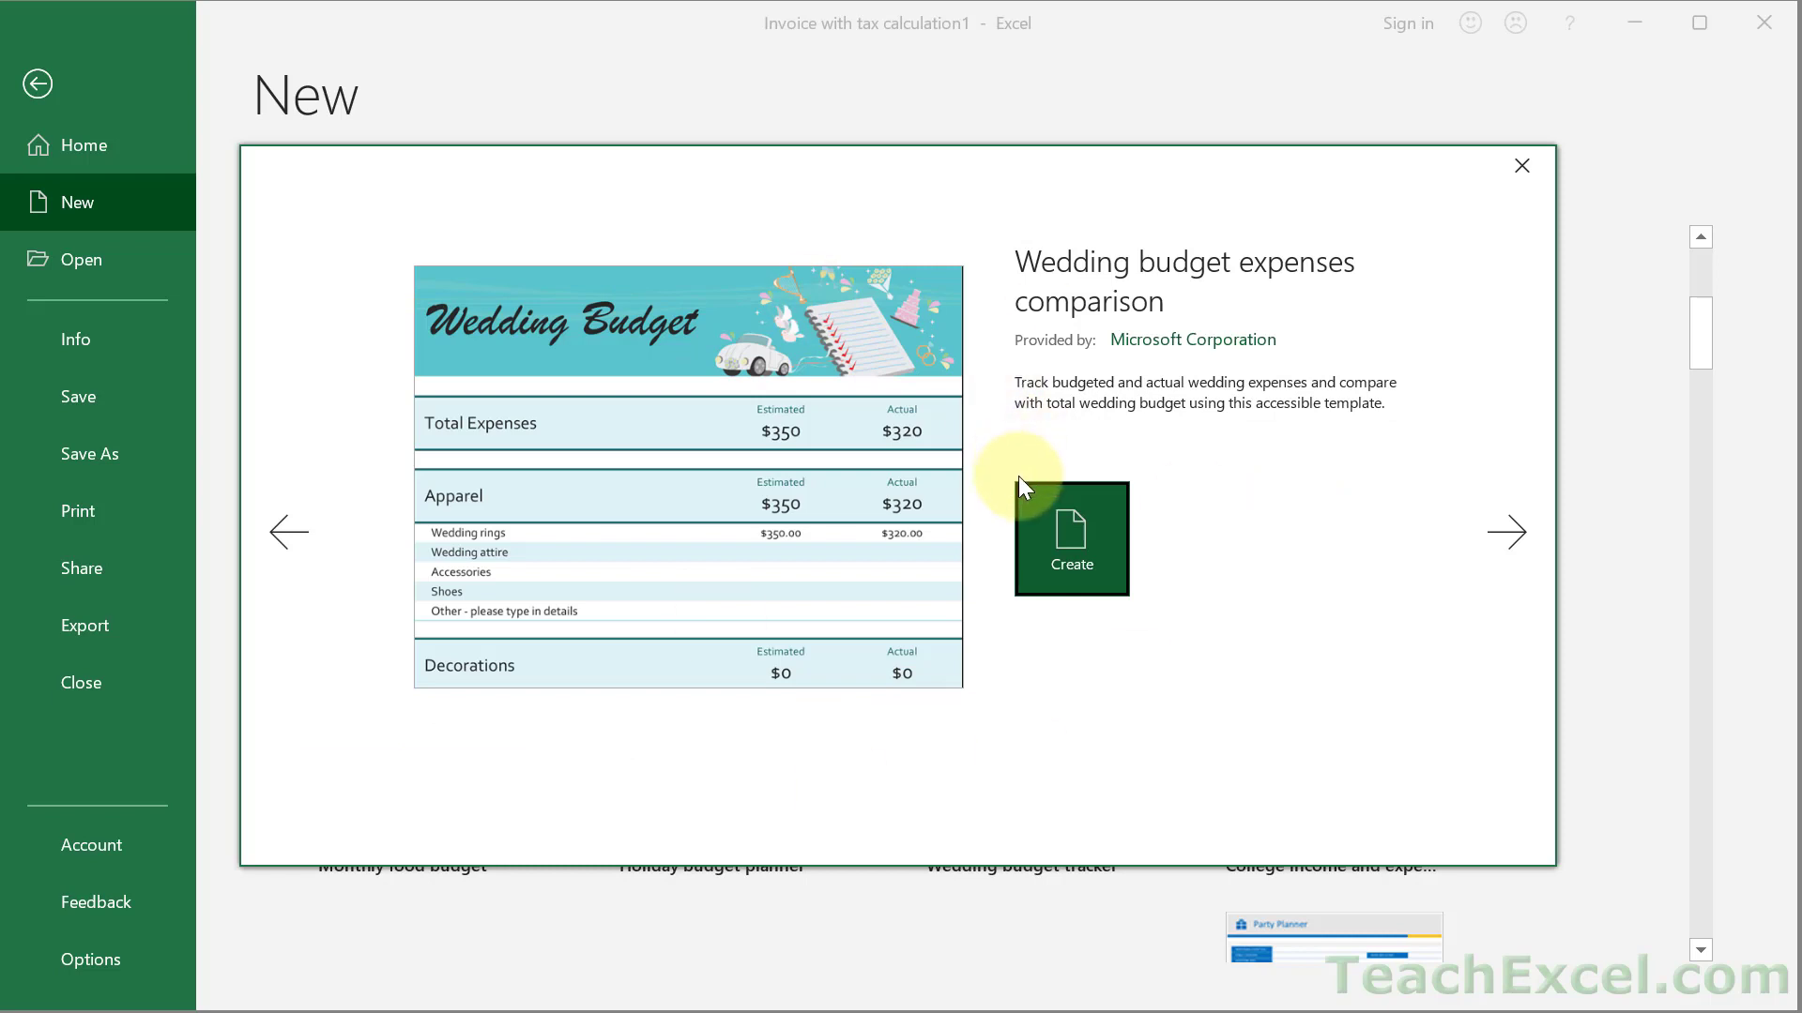
click(1065, 537)
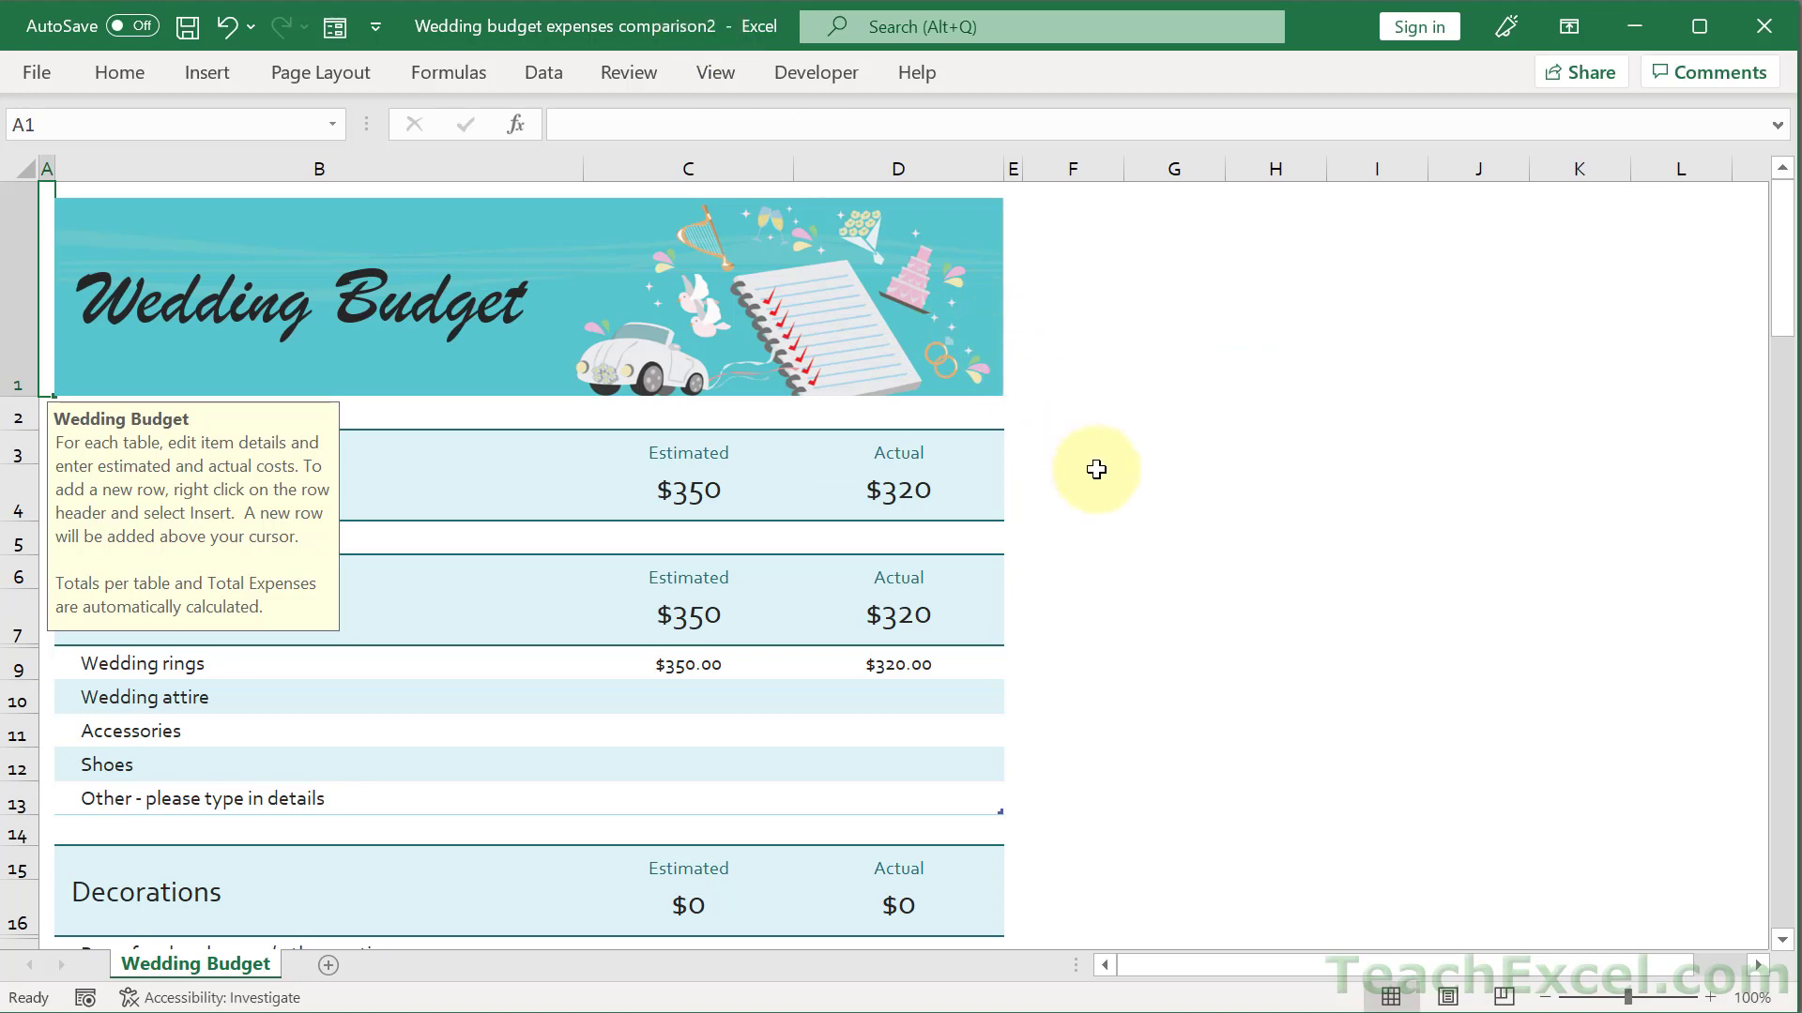
Dismiss the intro note and enter an actual cost of 900 for Wedding attire
click(1096, 469)
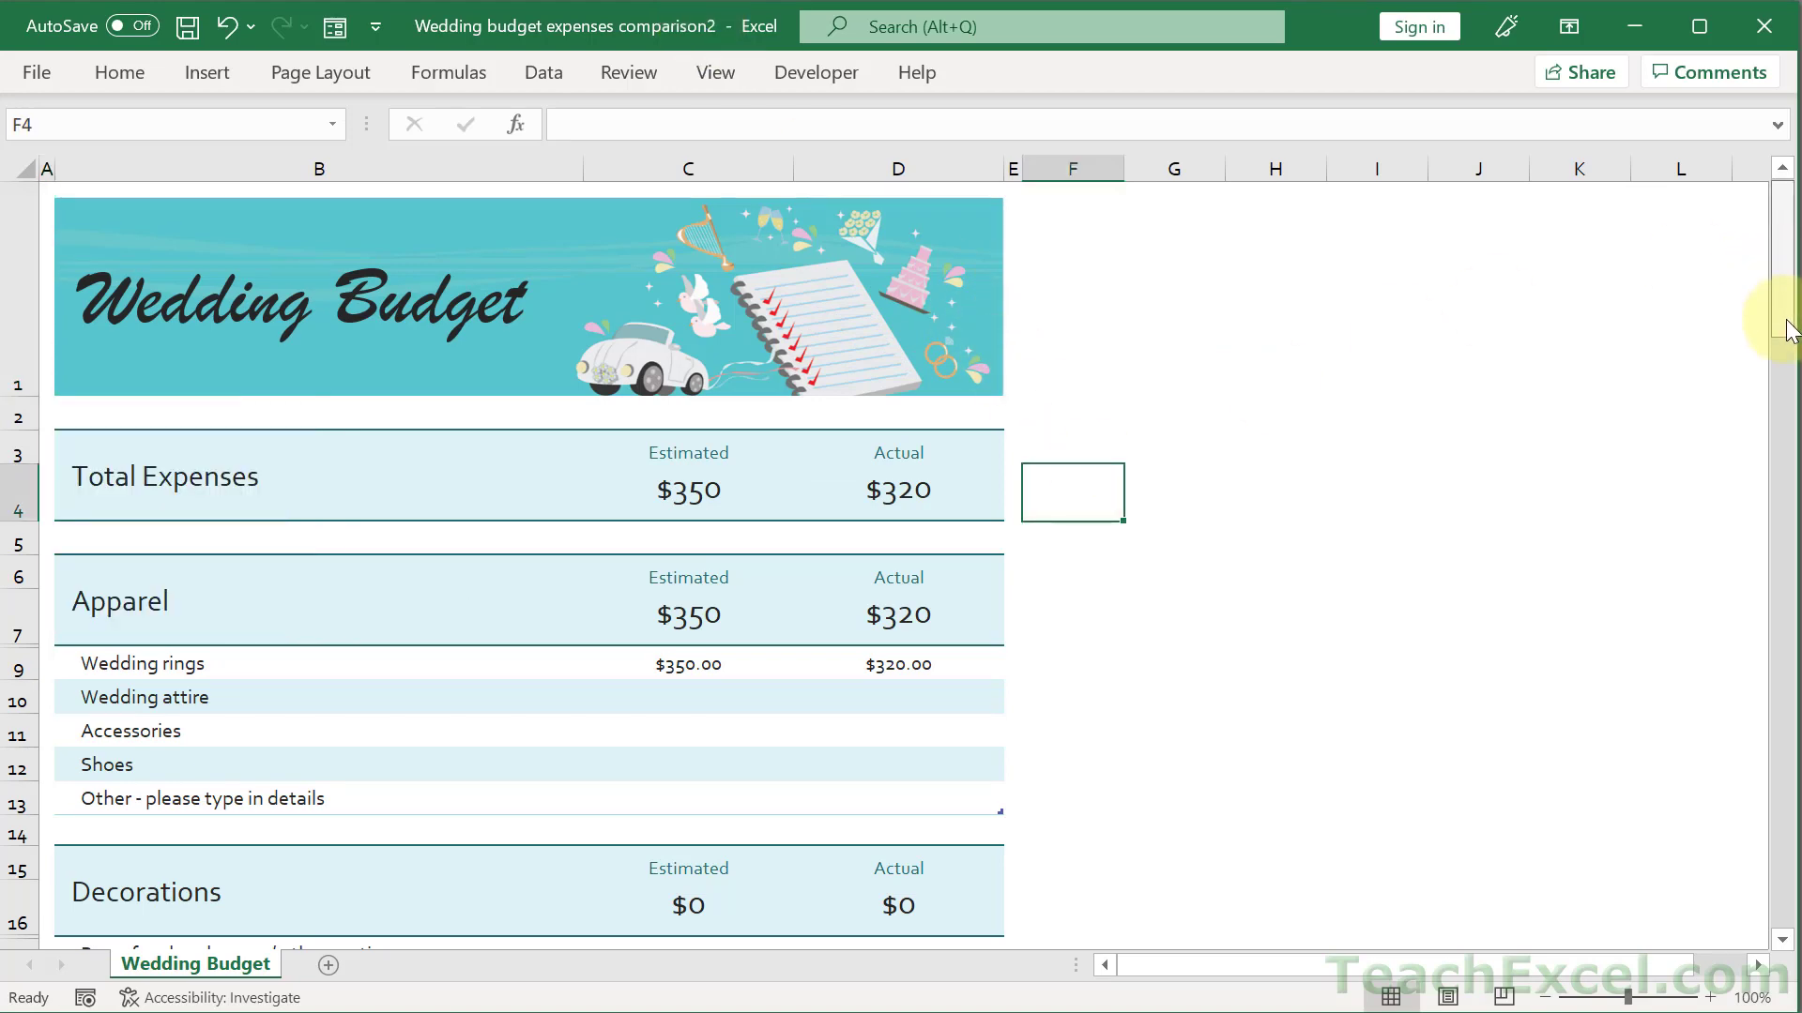
click(1780, 465)
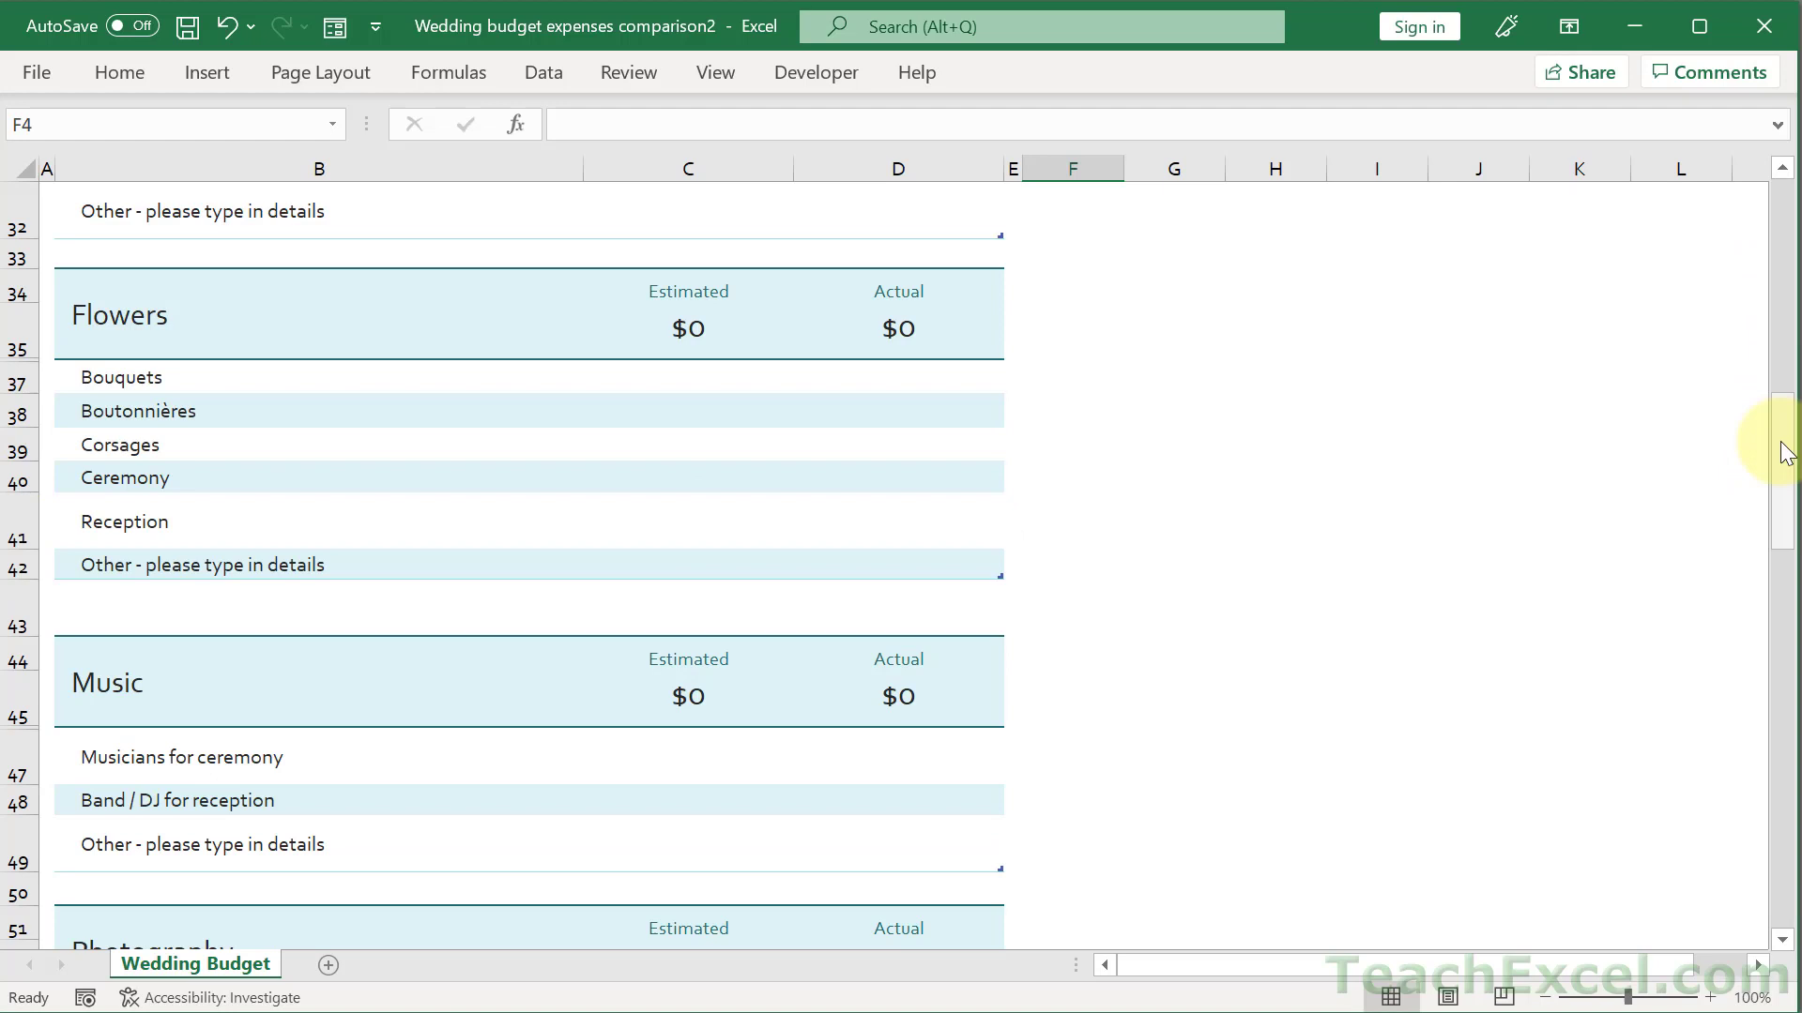
click(1782, 228)
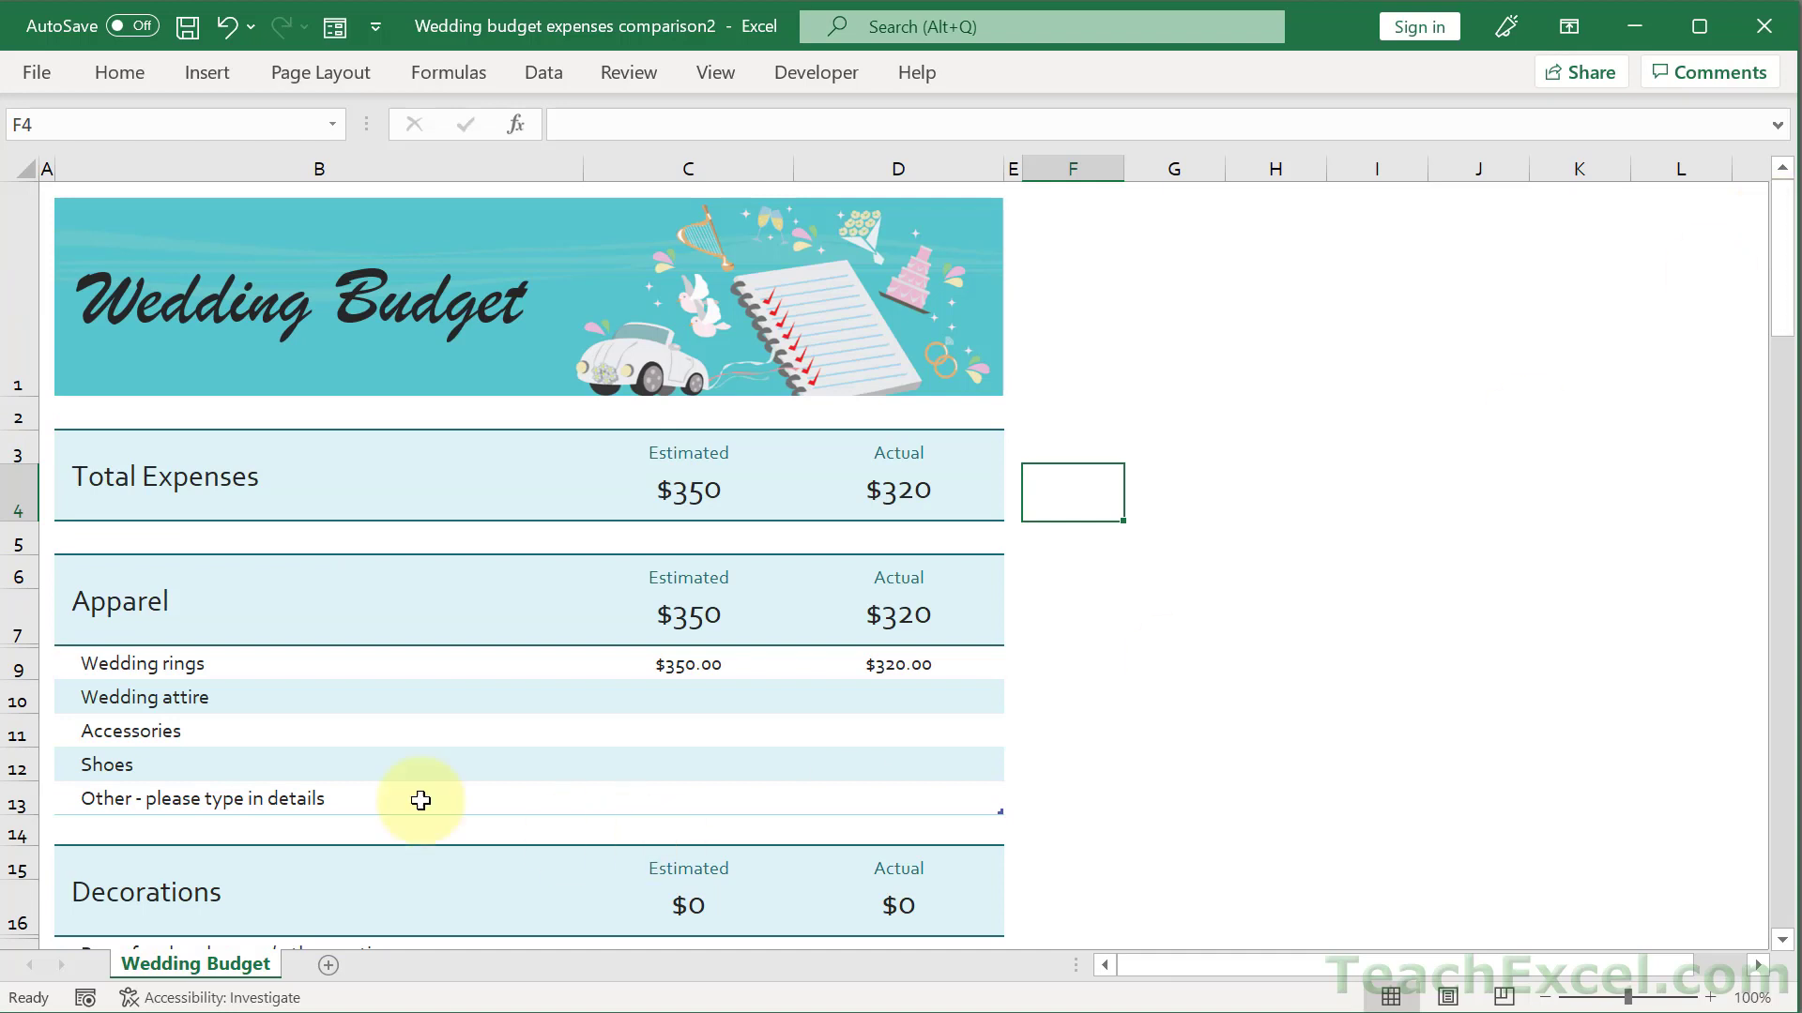
click(183, 700)
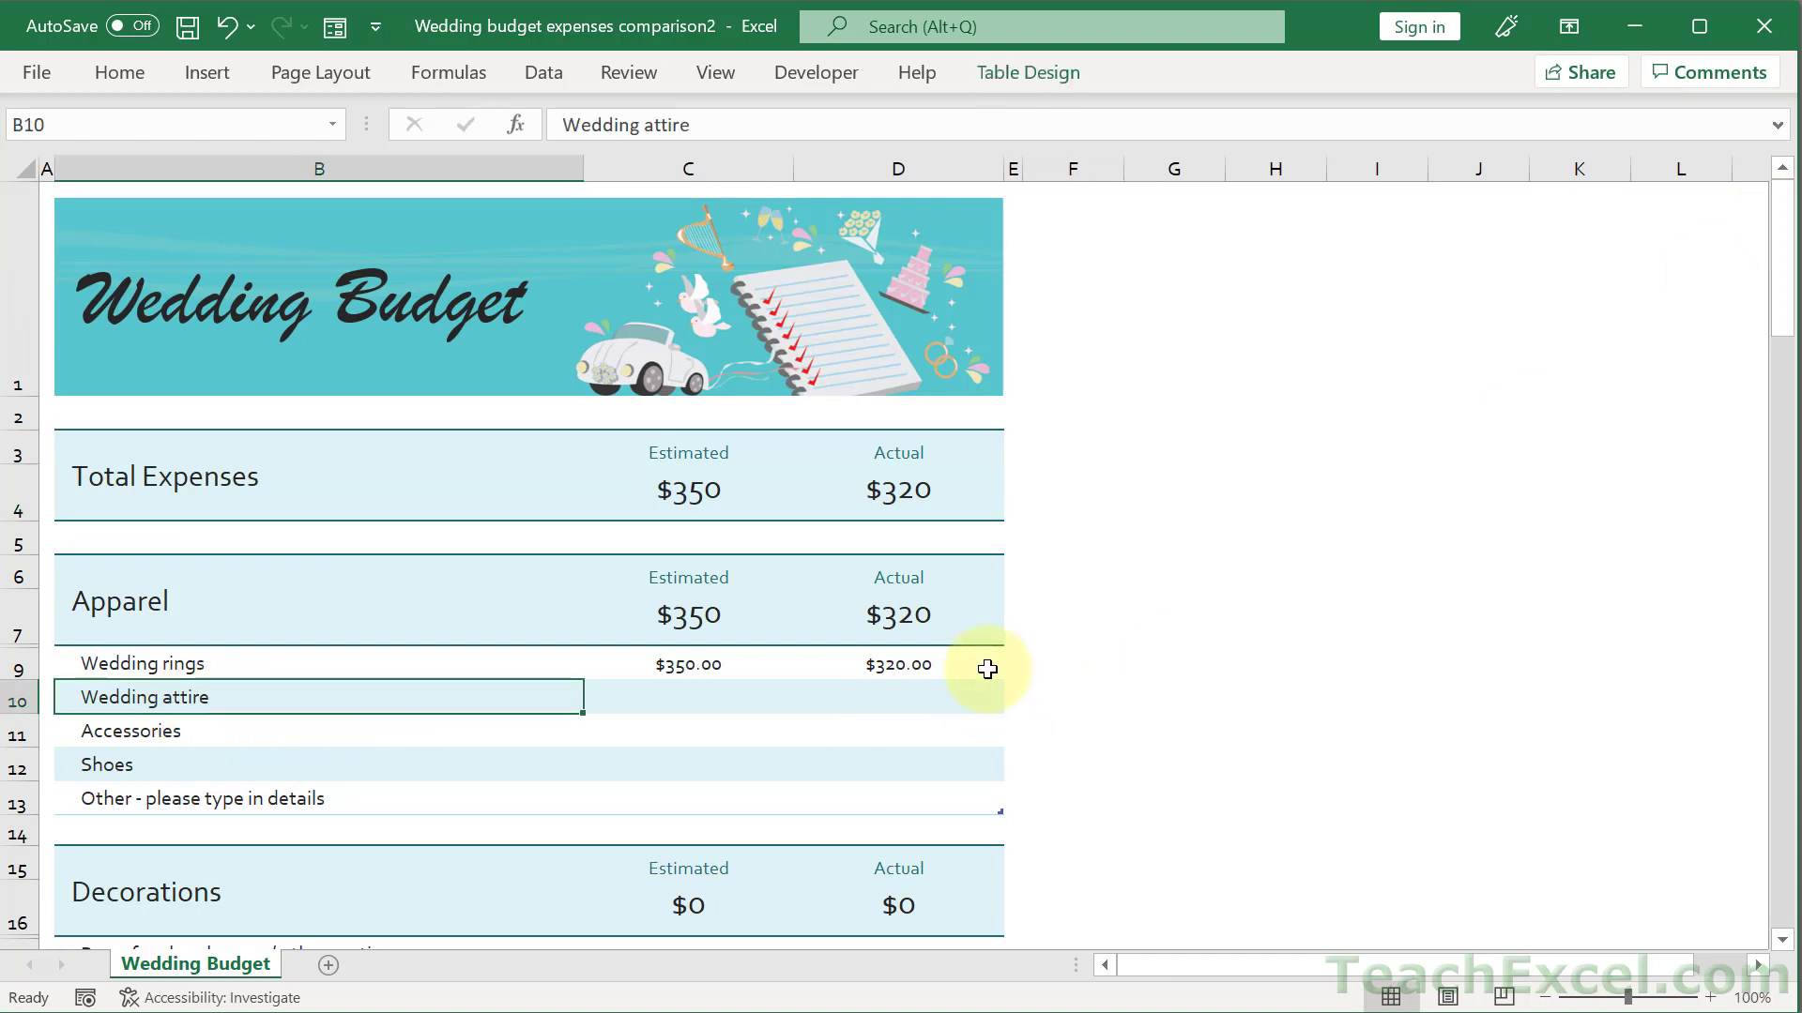
click(882, 701)
text(900)
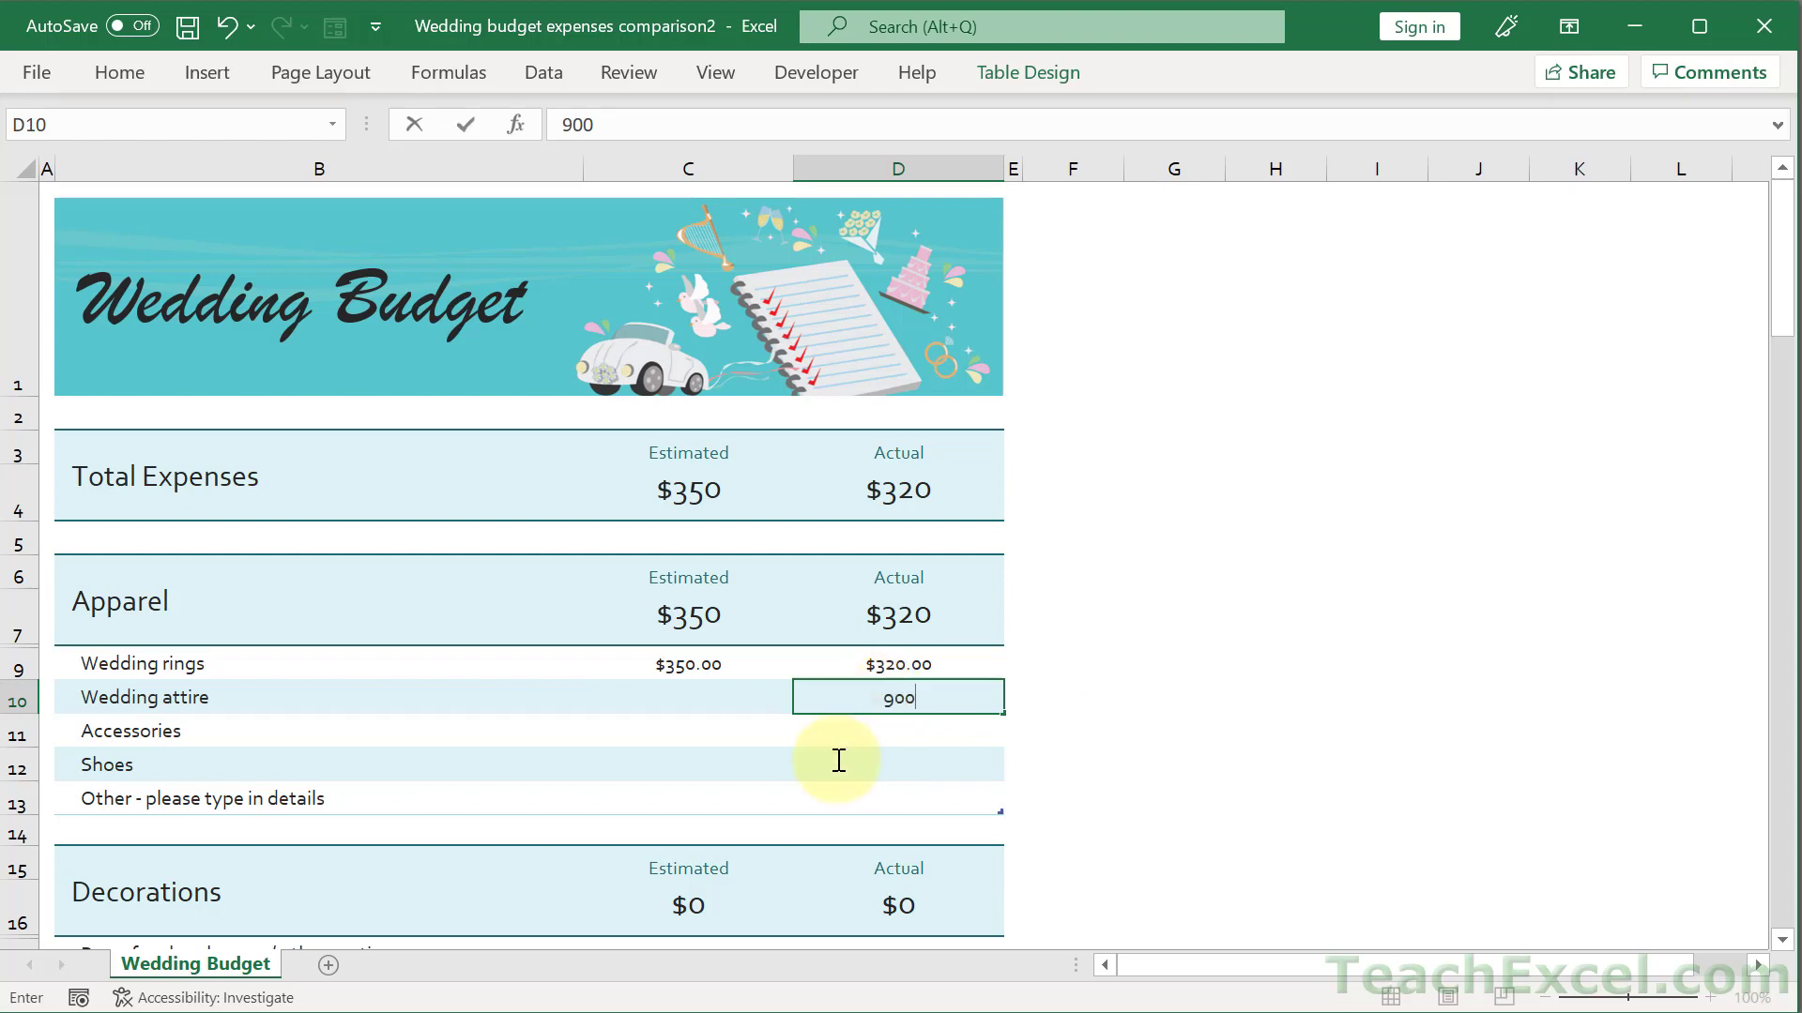
key(ctrl+Return)
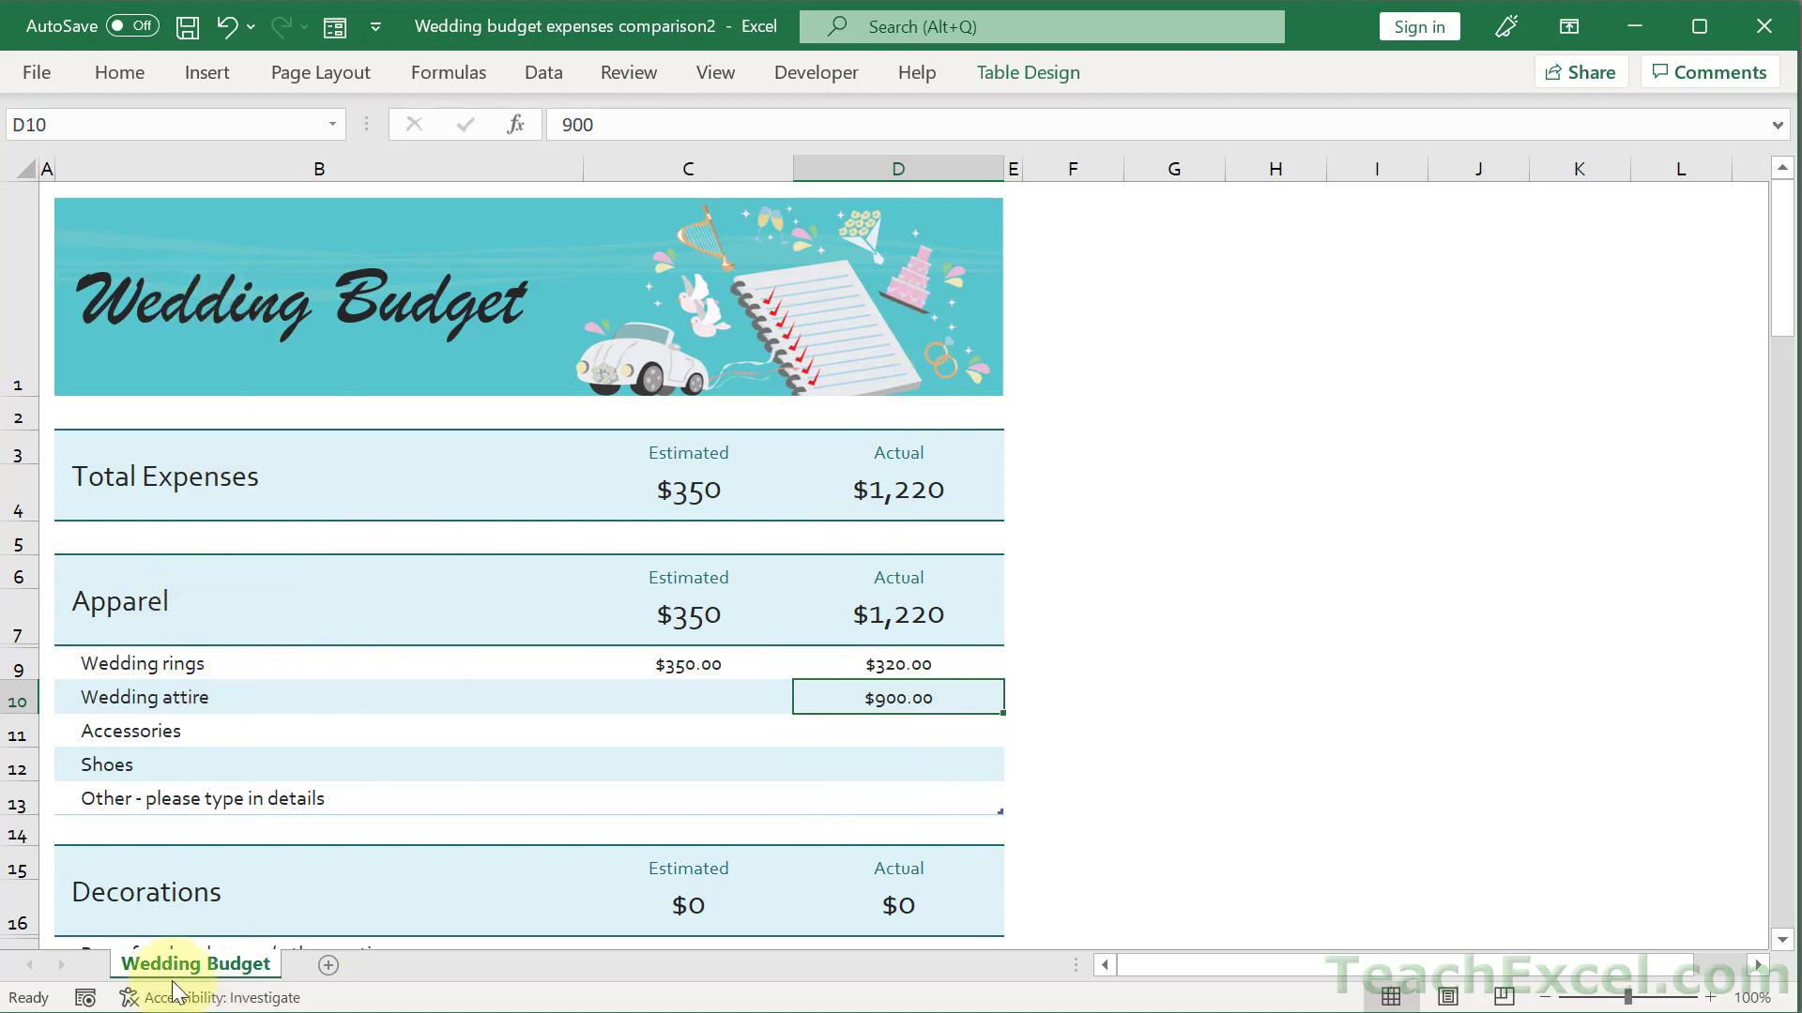
Add a new worksheet named Attire
click(330, 965)
double_click(330, 964)
text(A)
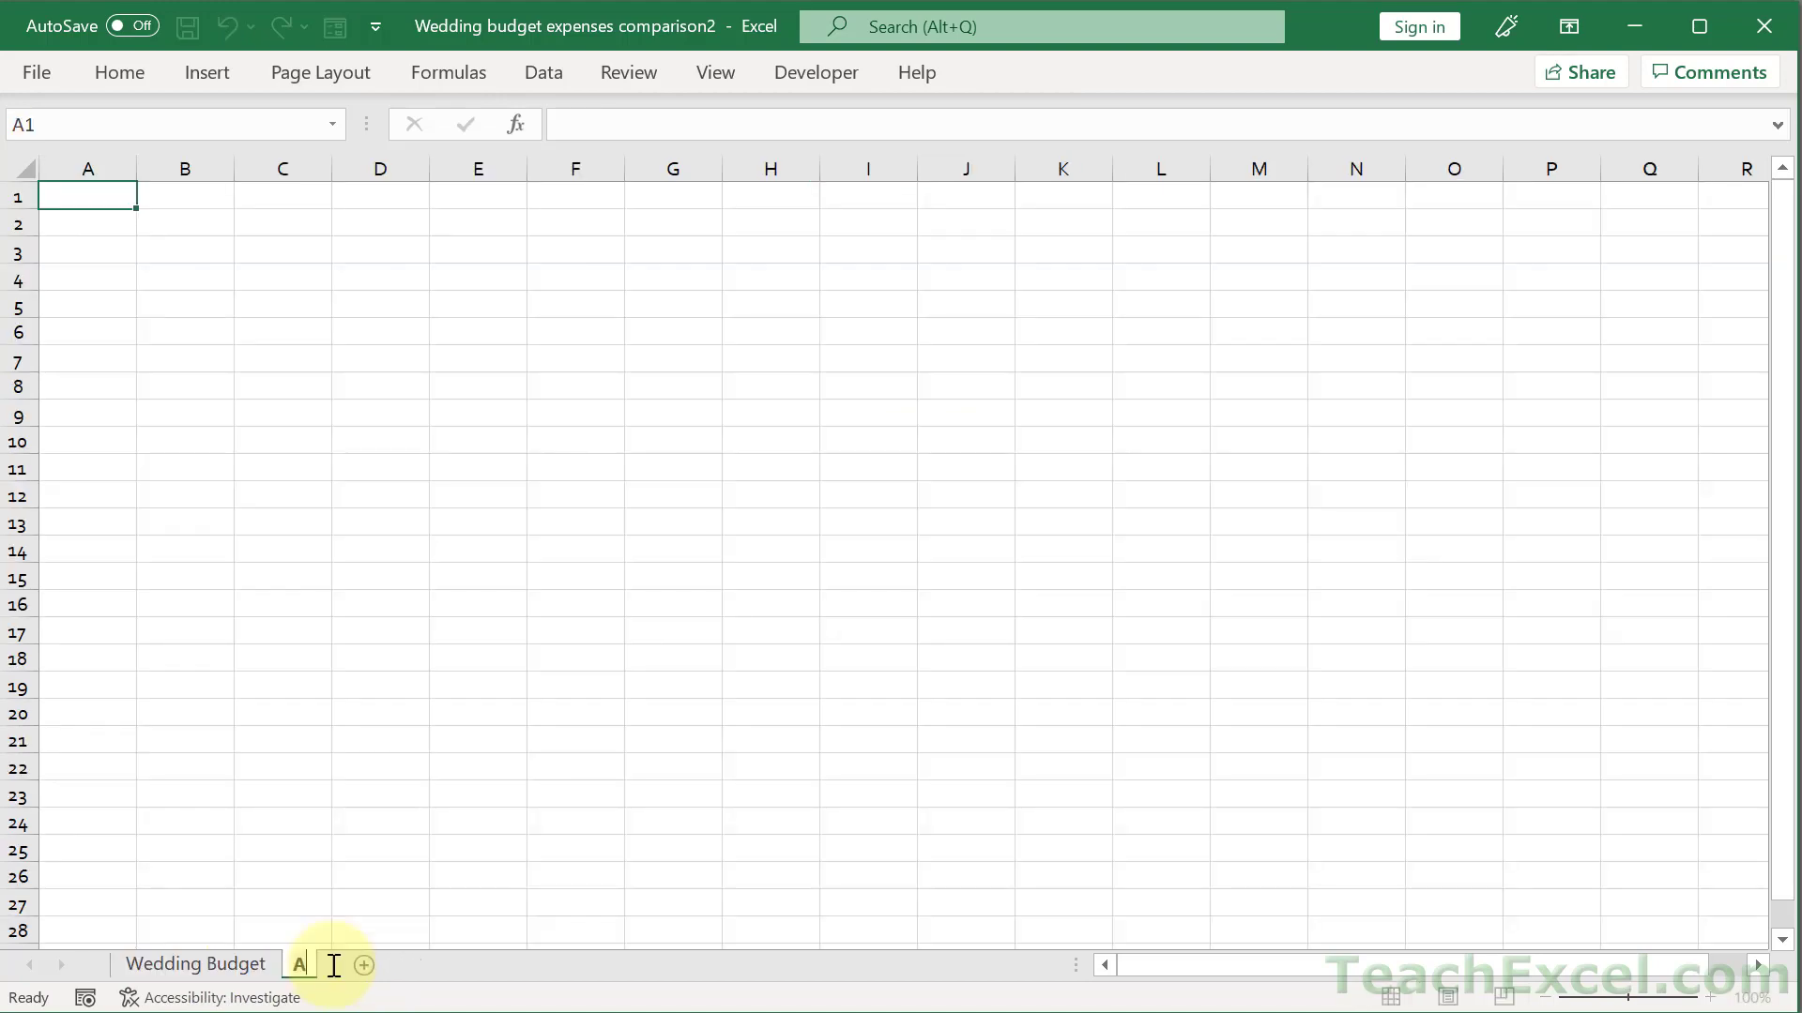
text(ttire)
key(Return)
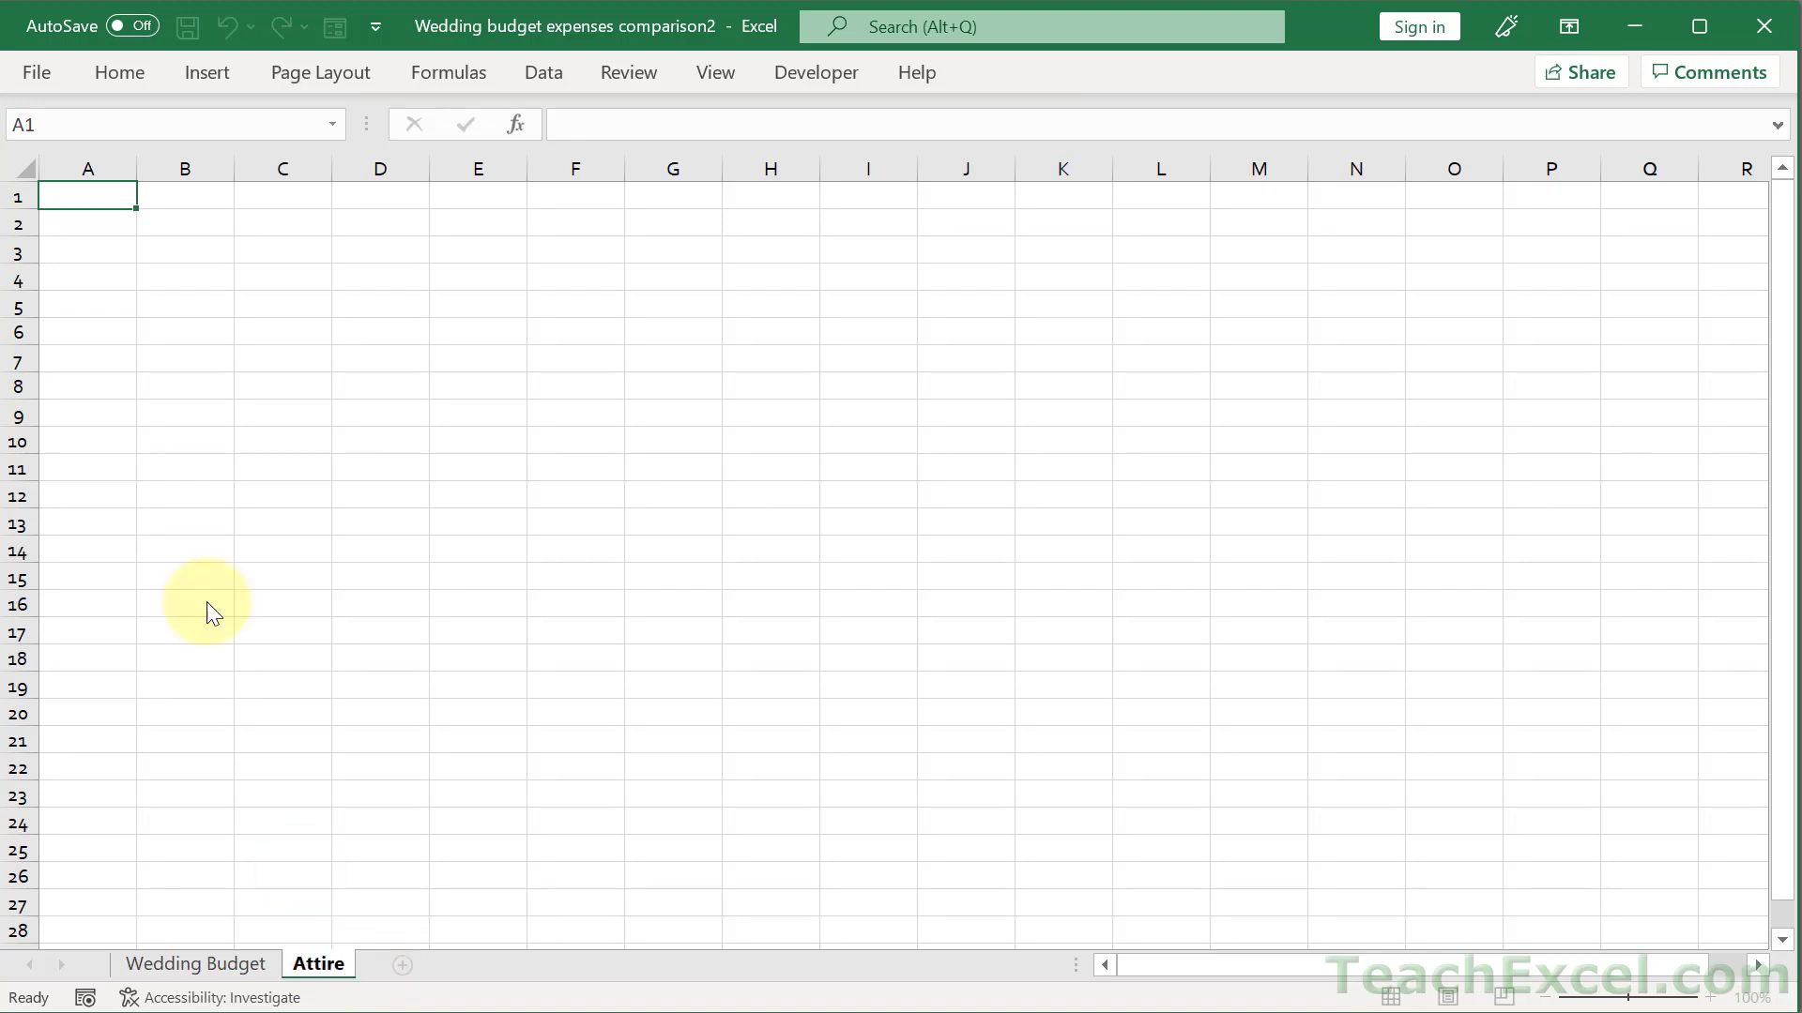
Enter the headers Item and Cost in A2:B2
click(108, 217)
text(Item)
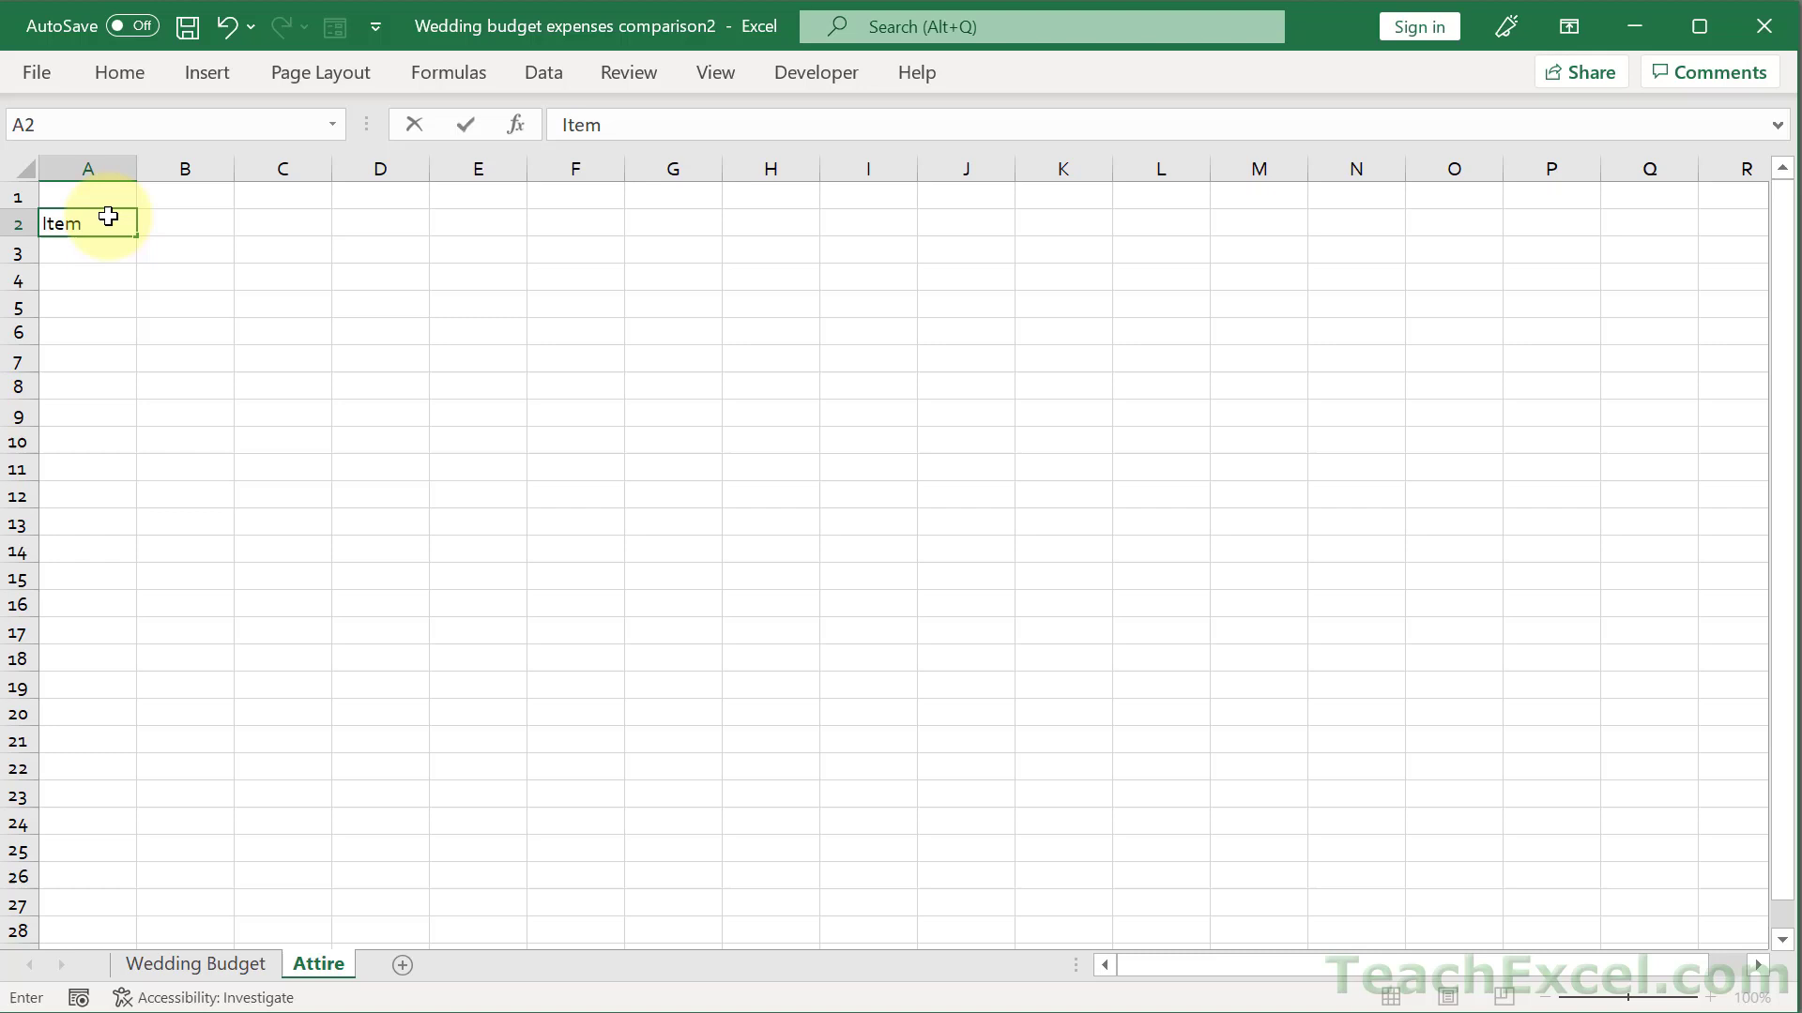
key(Tab)
text(Cost)
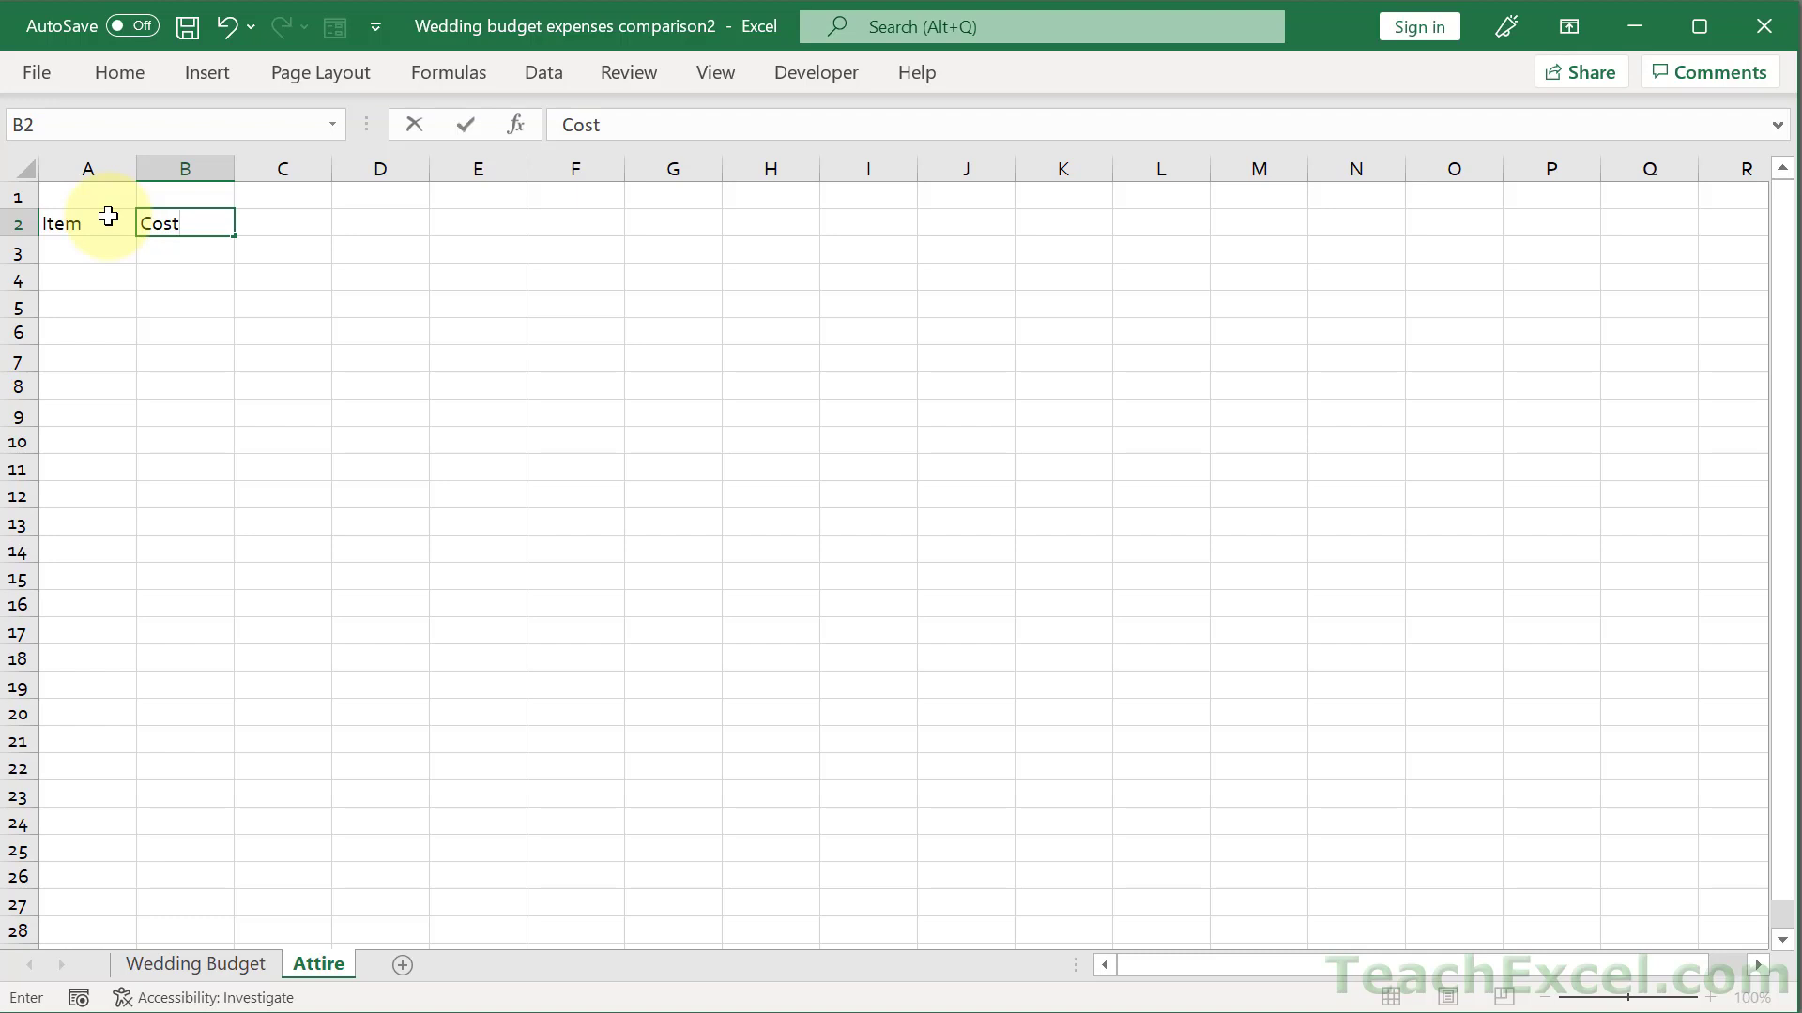
key(Return)
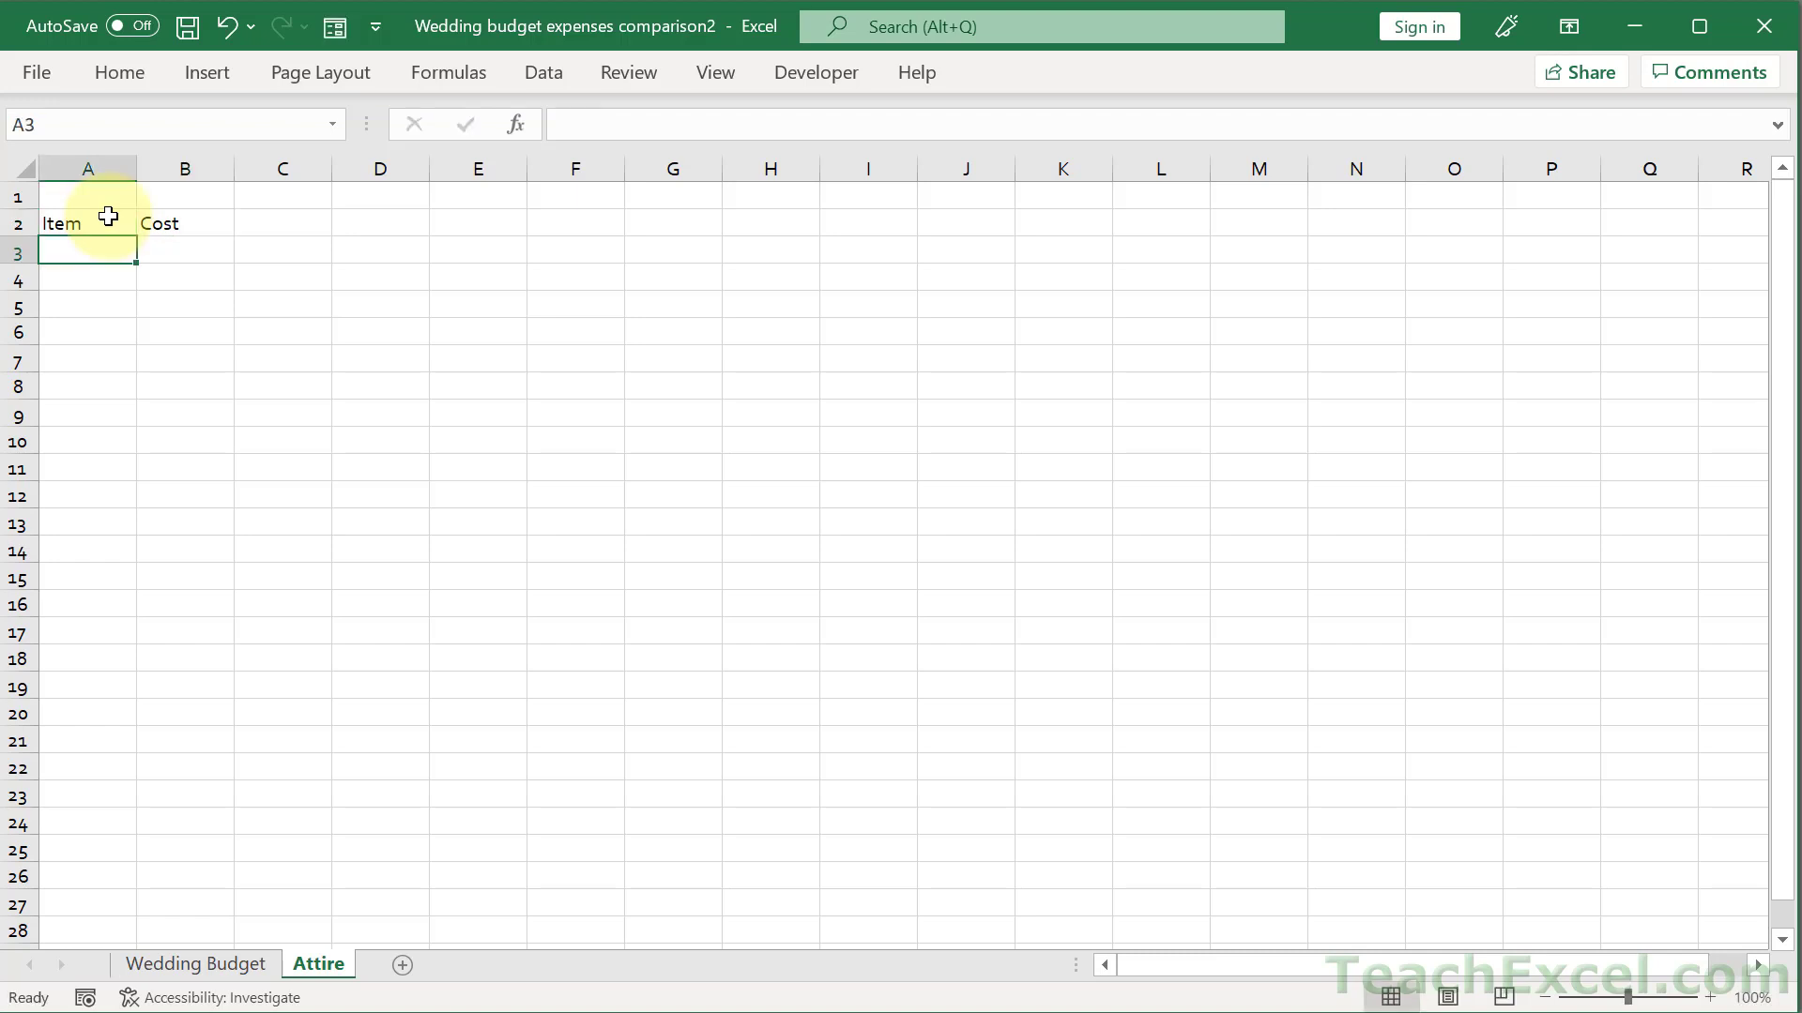
Add rows Red 20 and Blue 50 below the headers
text(Red)
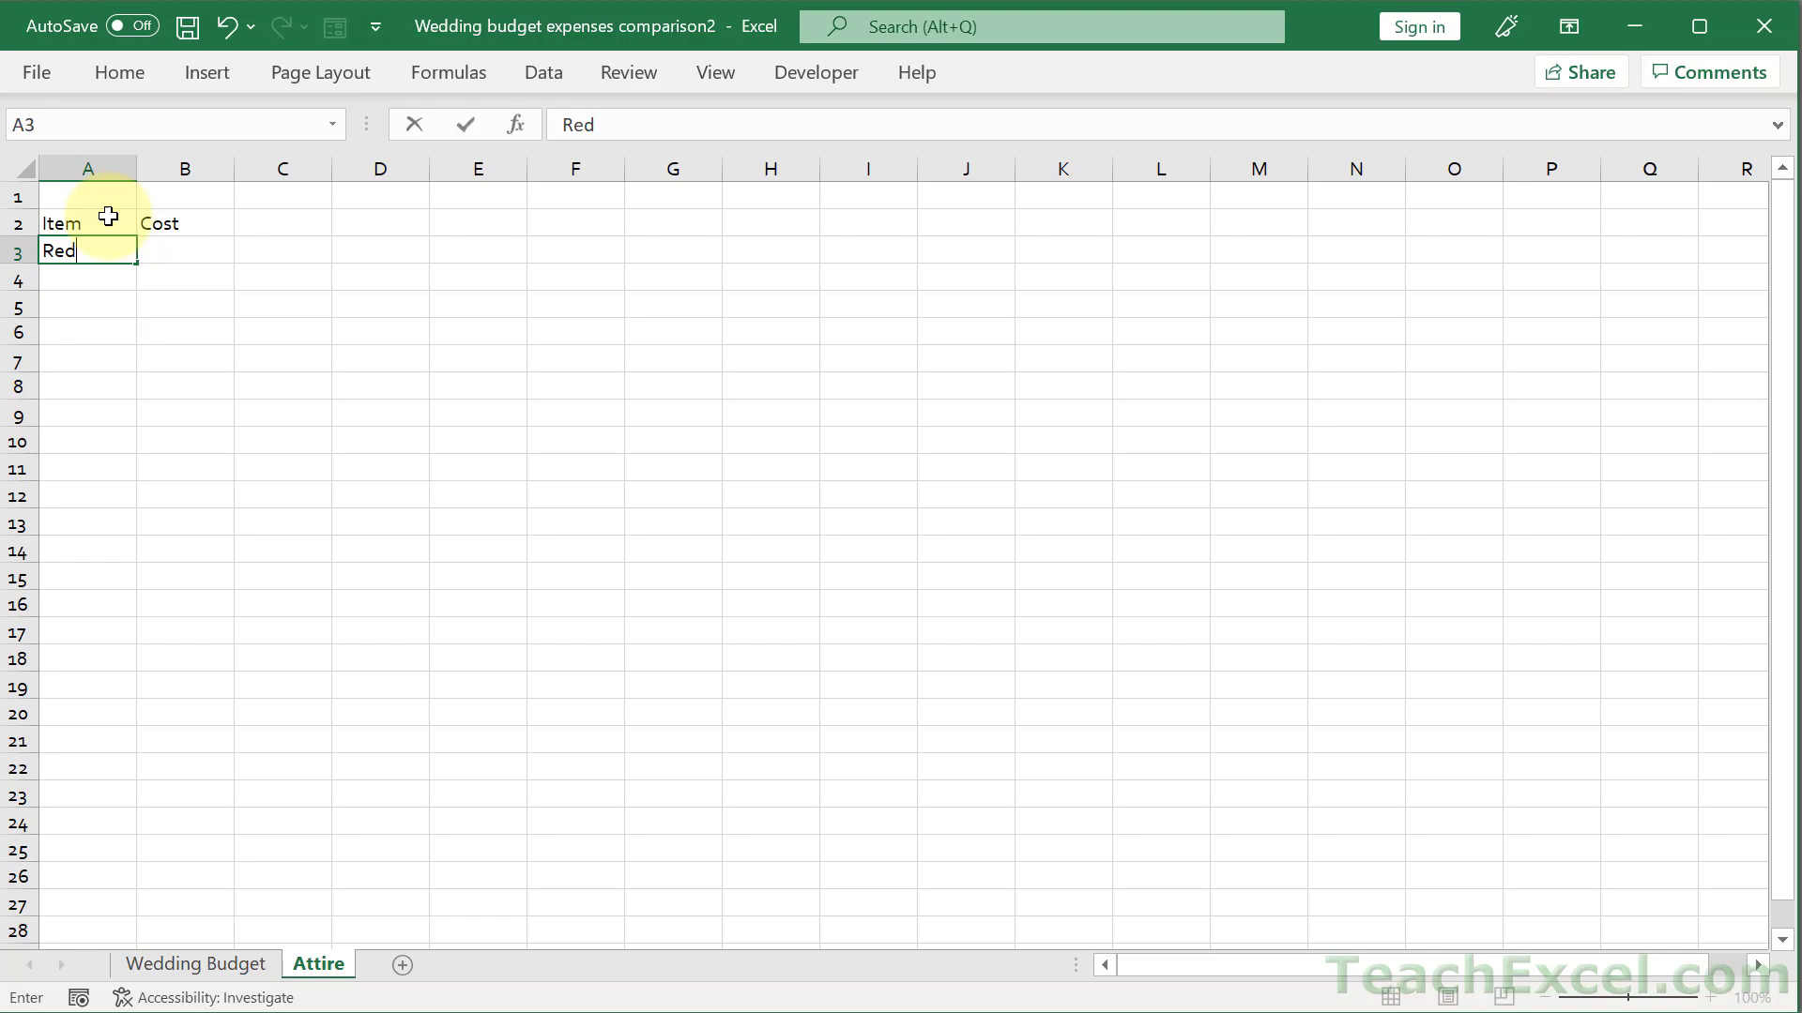
key(Tab)
text(20)
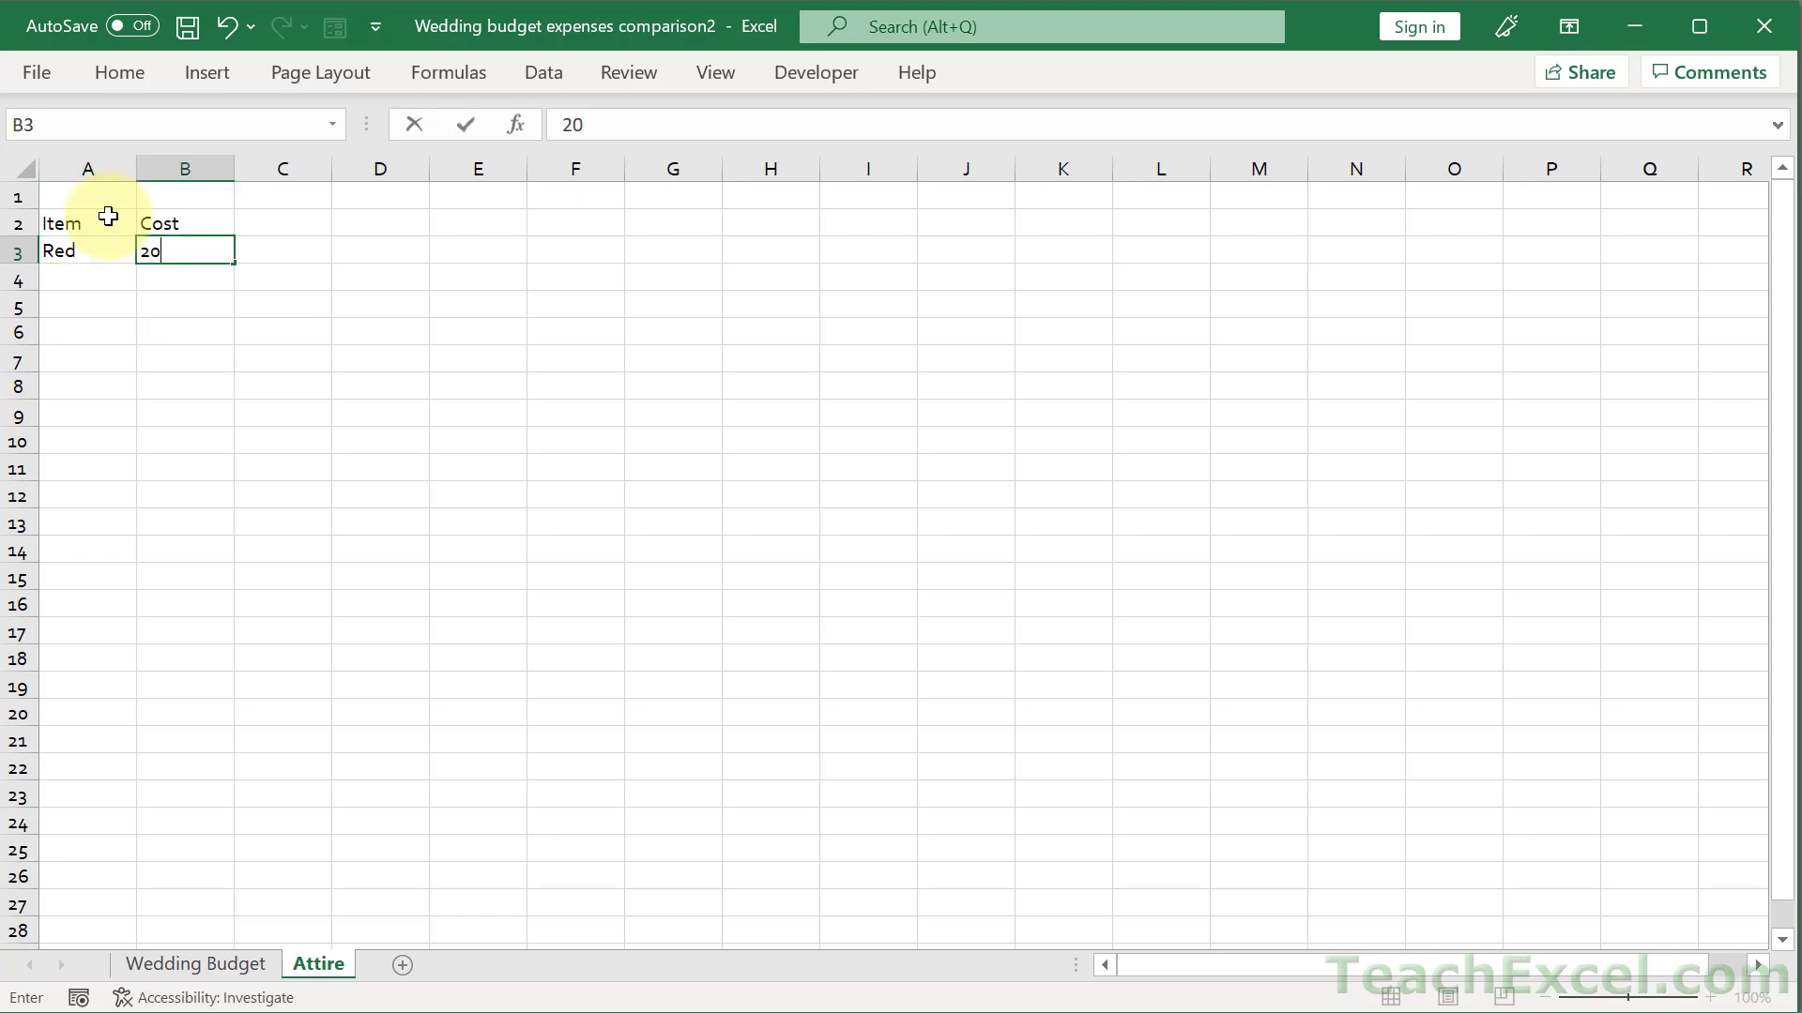
key(Return)
text(Blue)
key(Tab)
text(50)
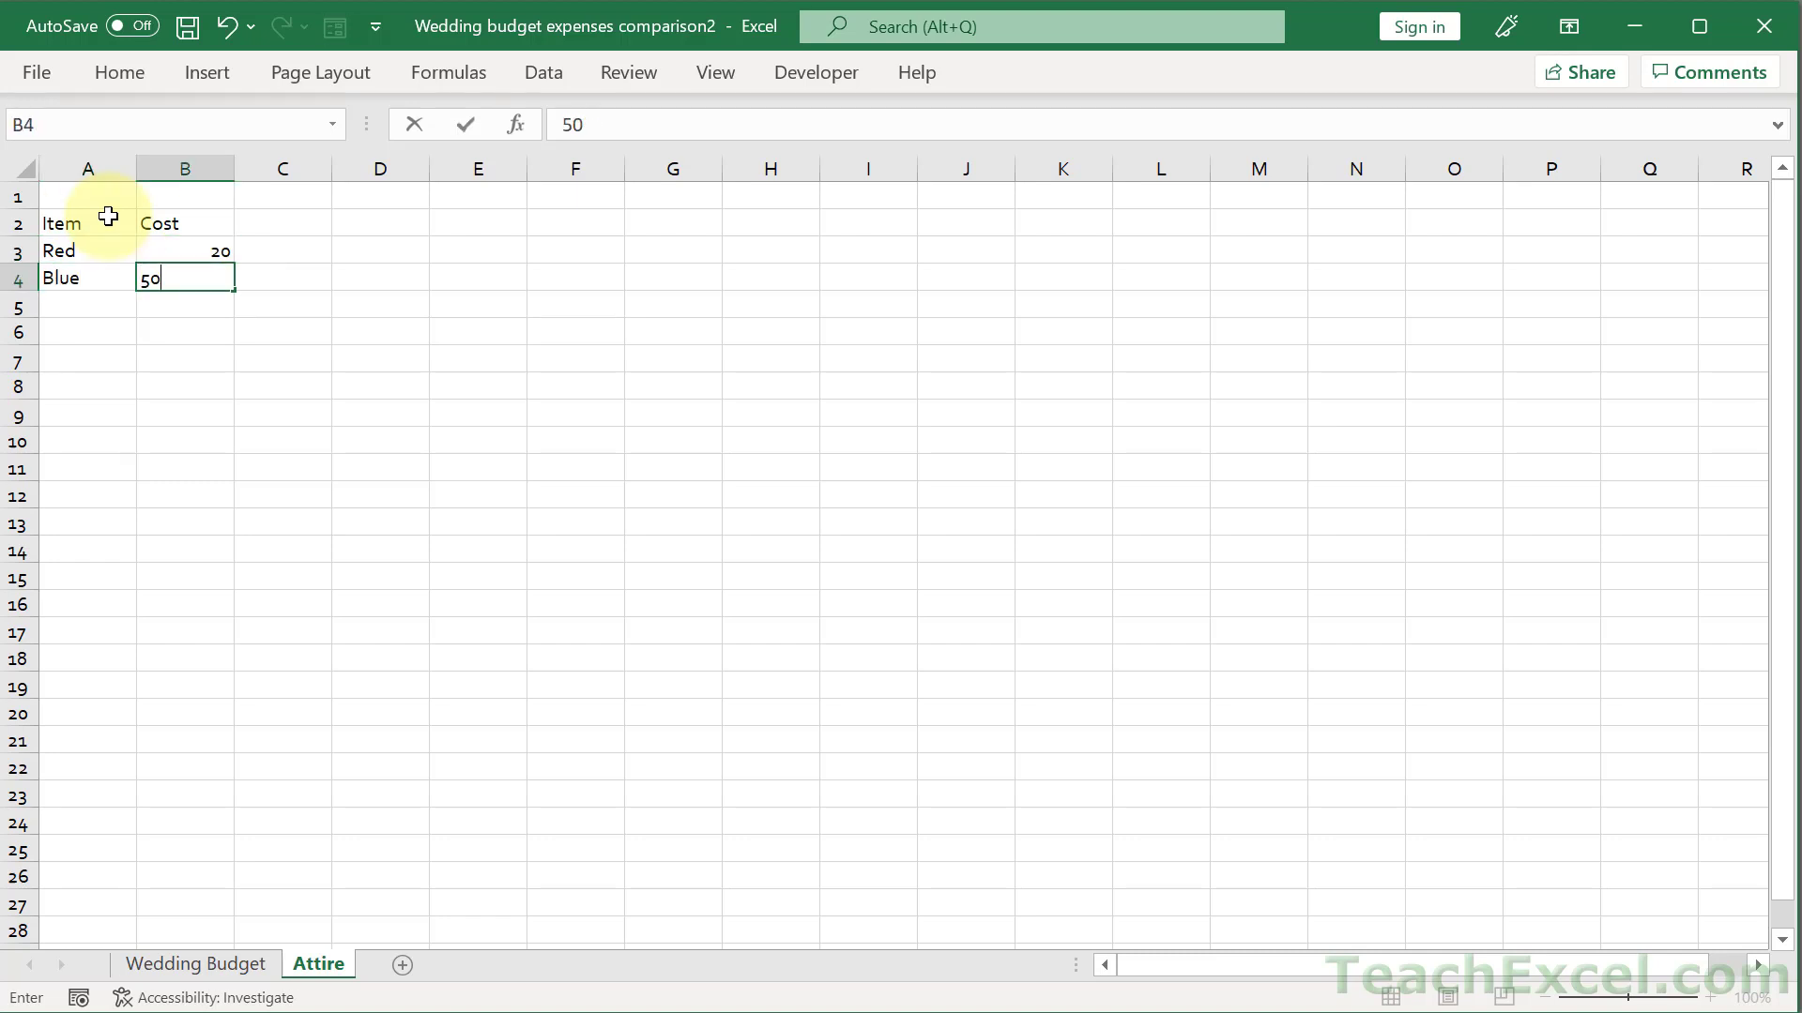
click(159, 251)
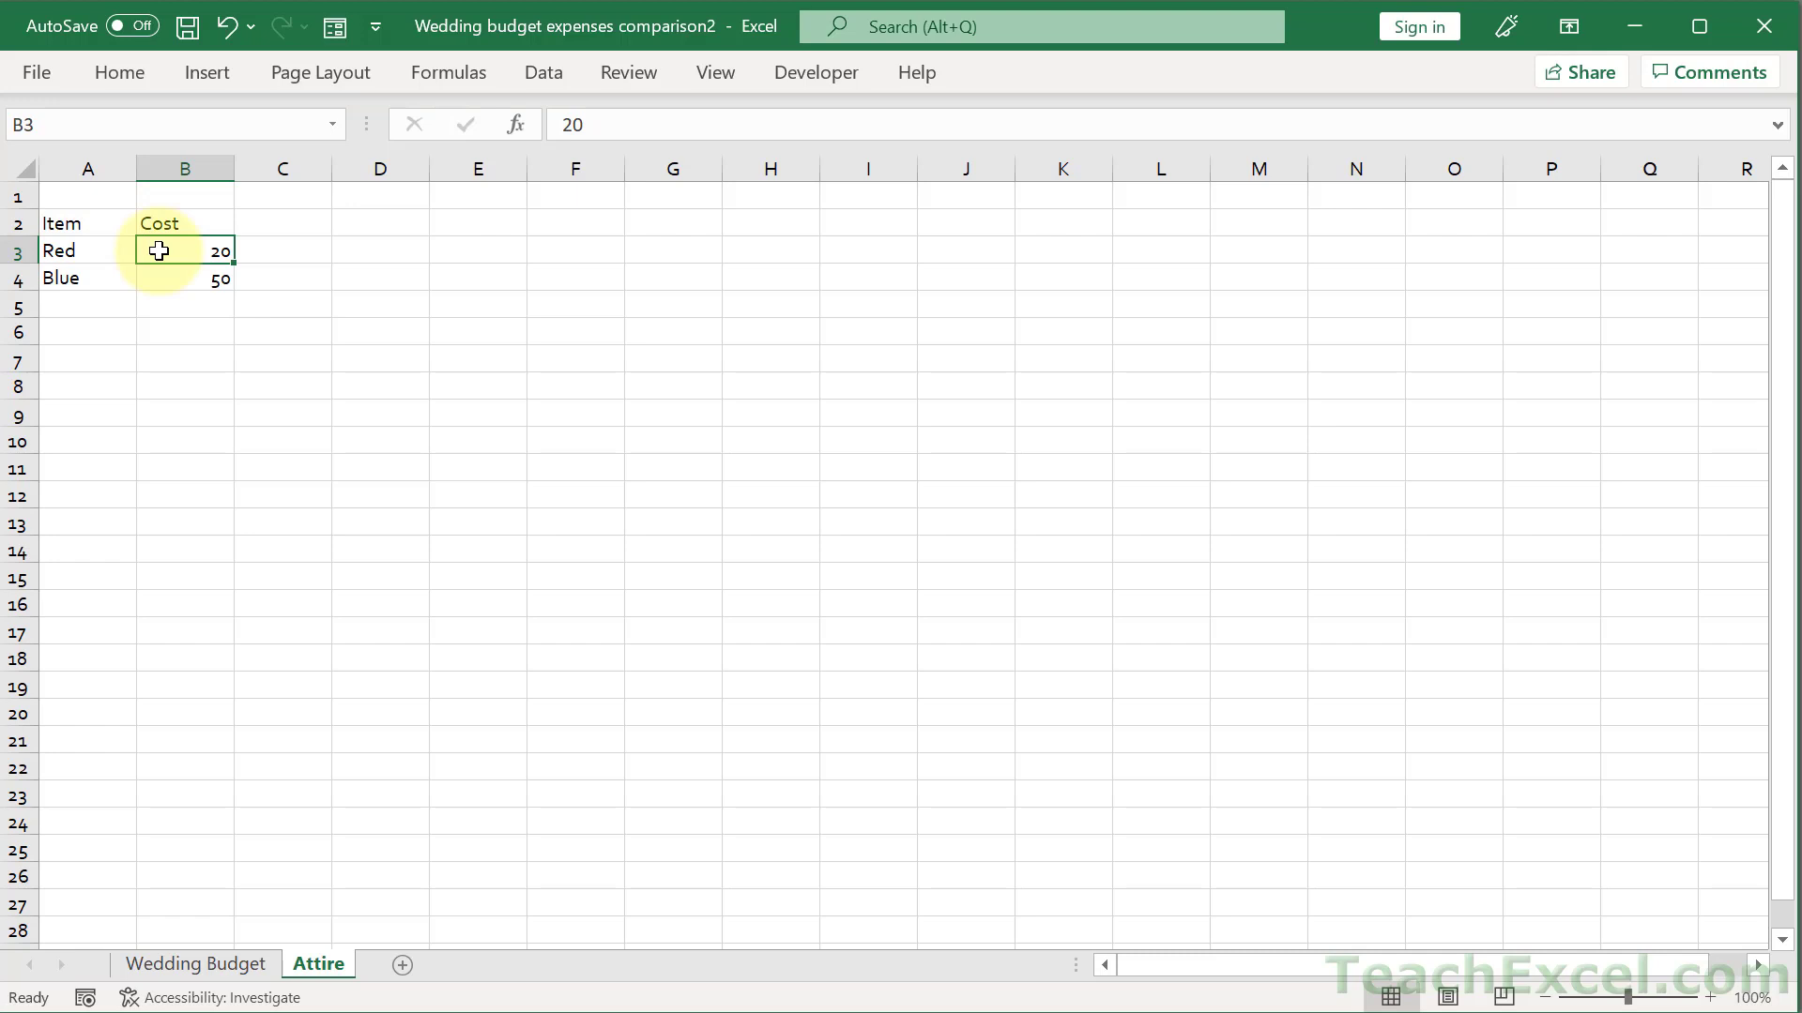
Convert the Attire data into a table with headers and add a Total row showing 70
key(ctrl+t)
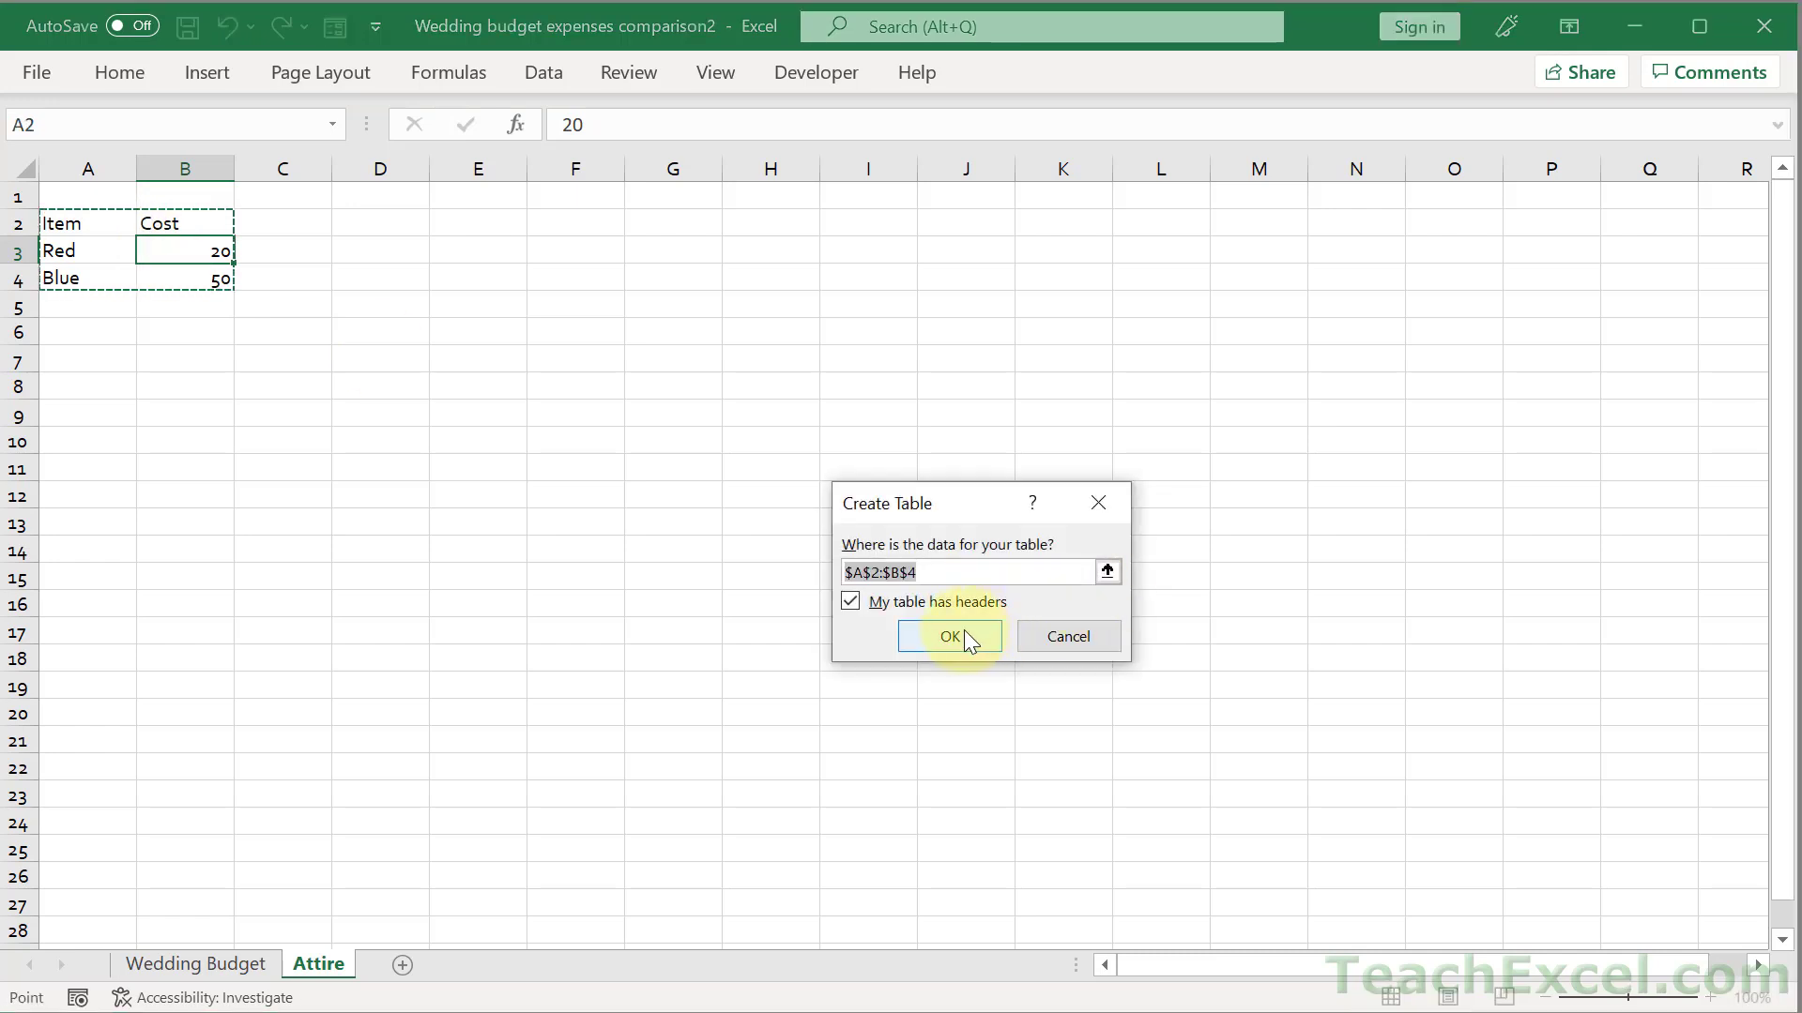
click(964, 631)
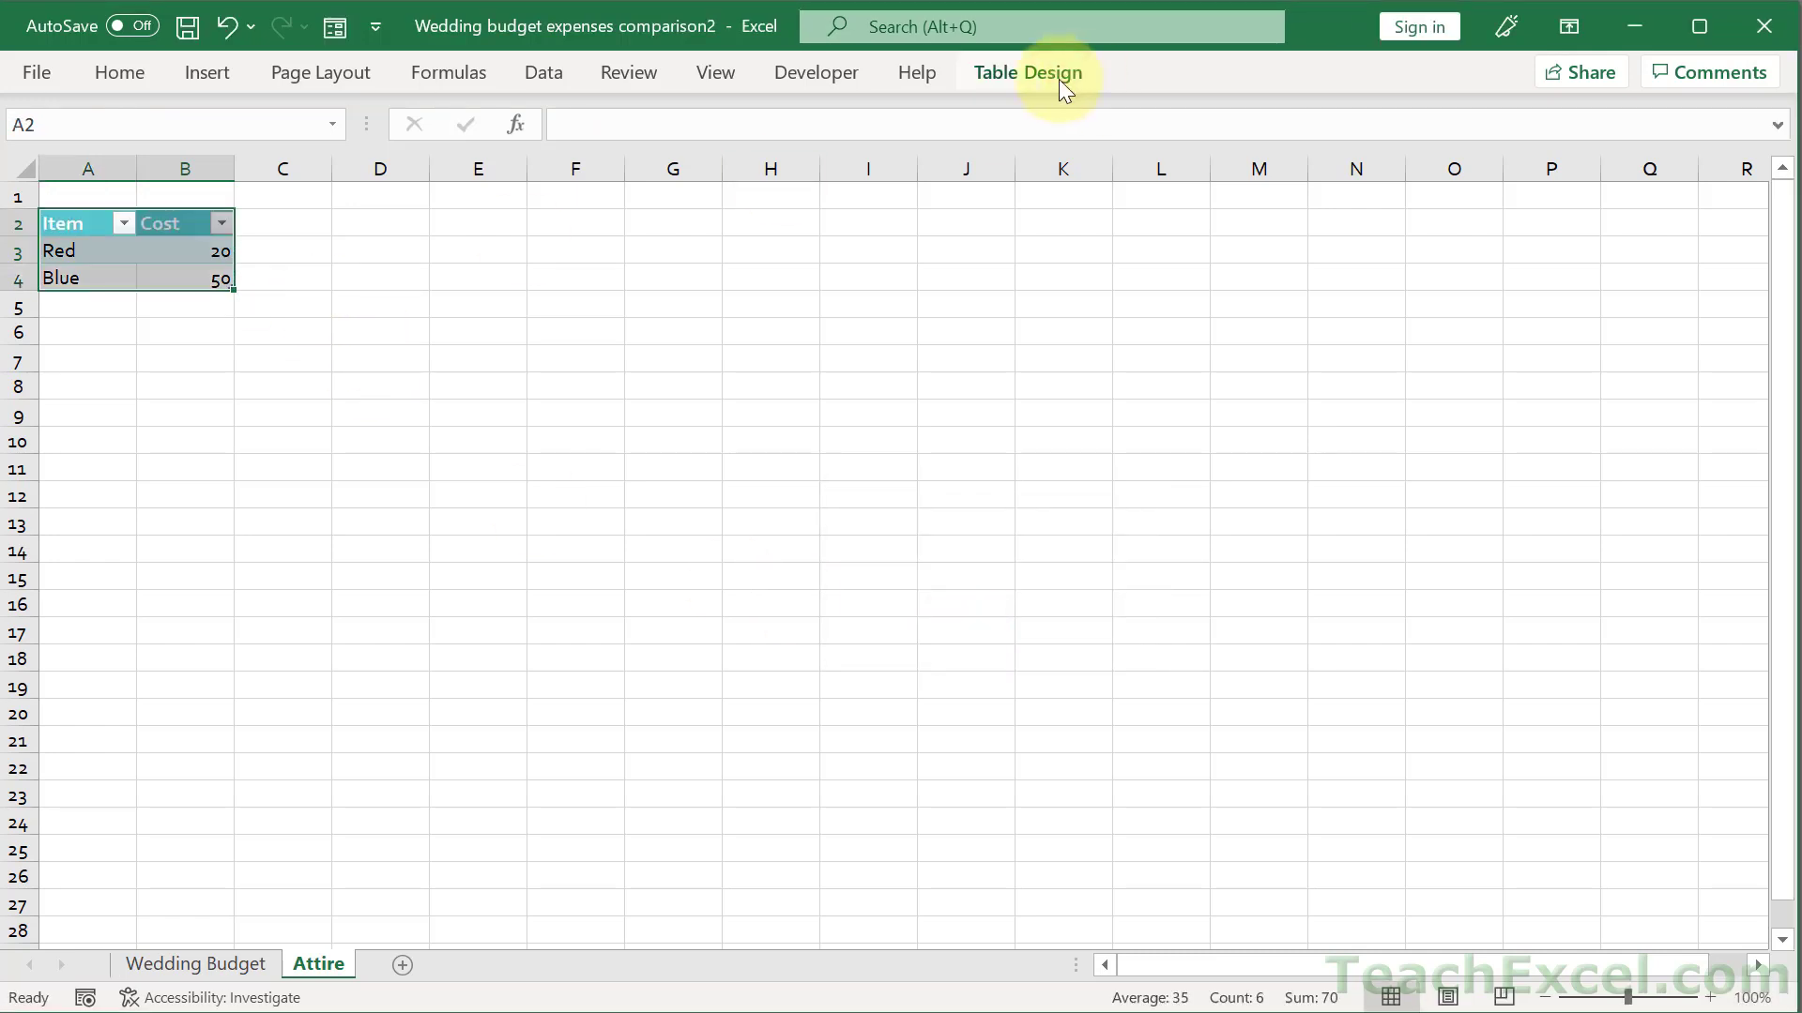
click(1051, 79)
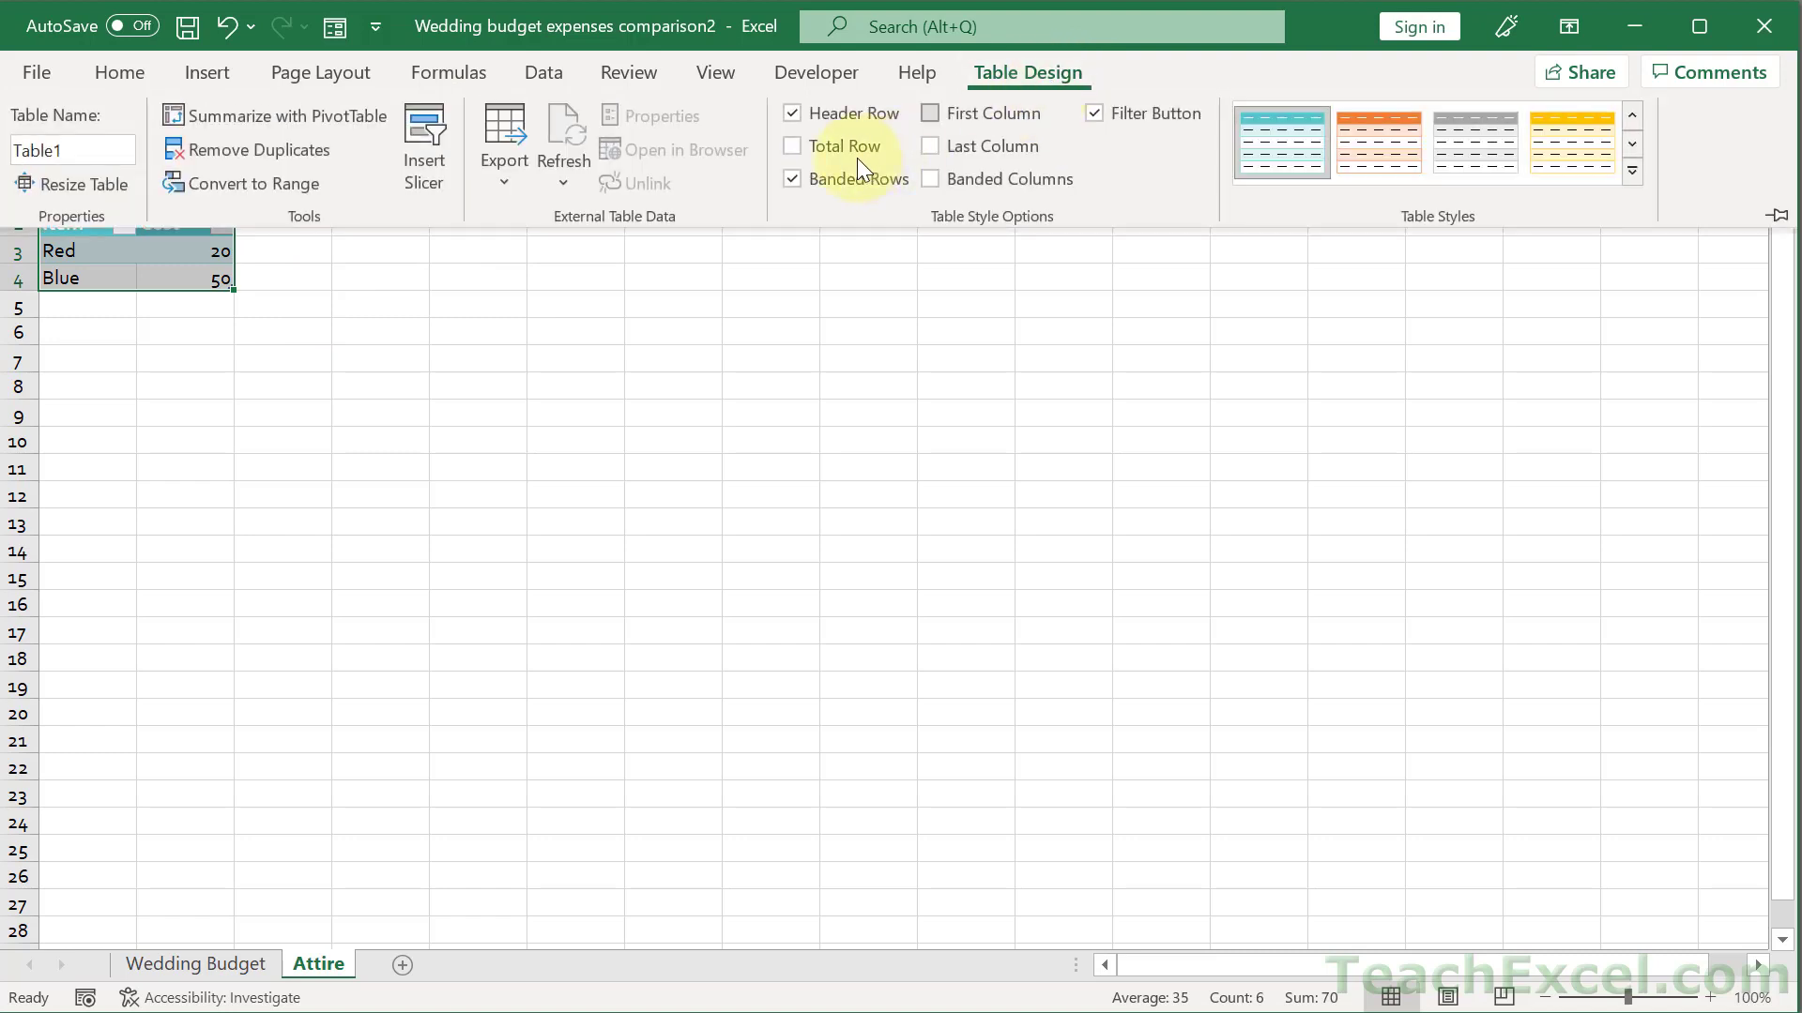
click(192, 492)
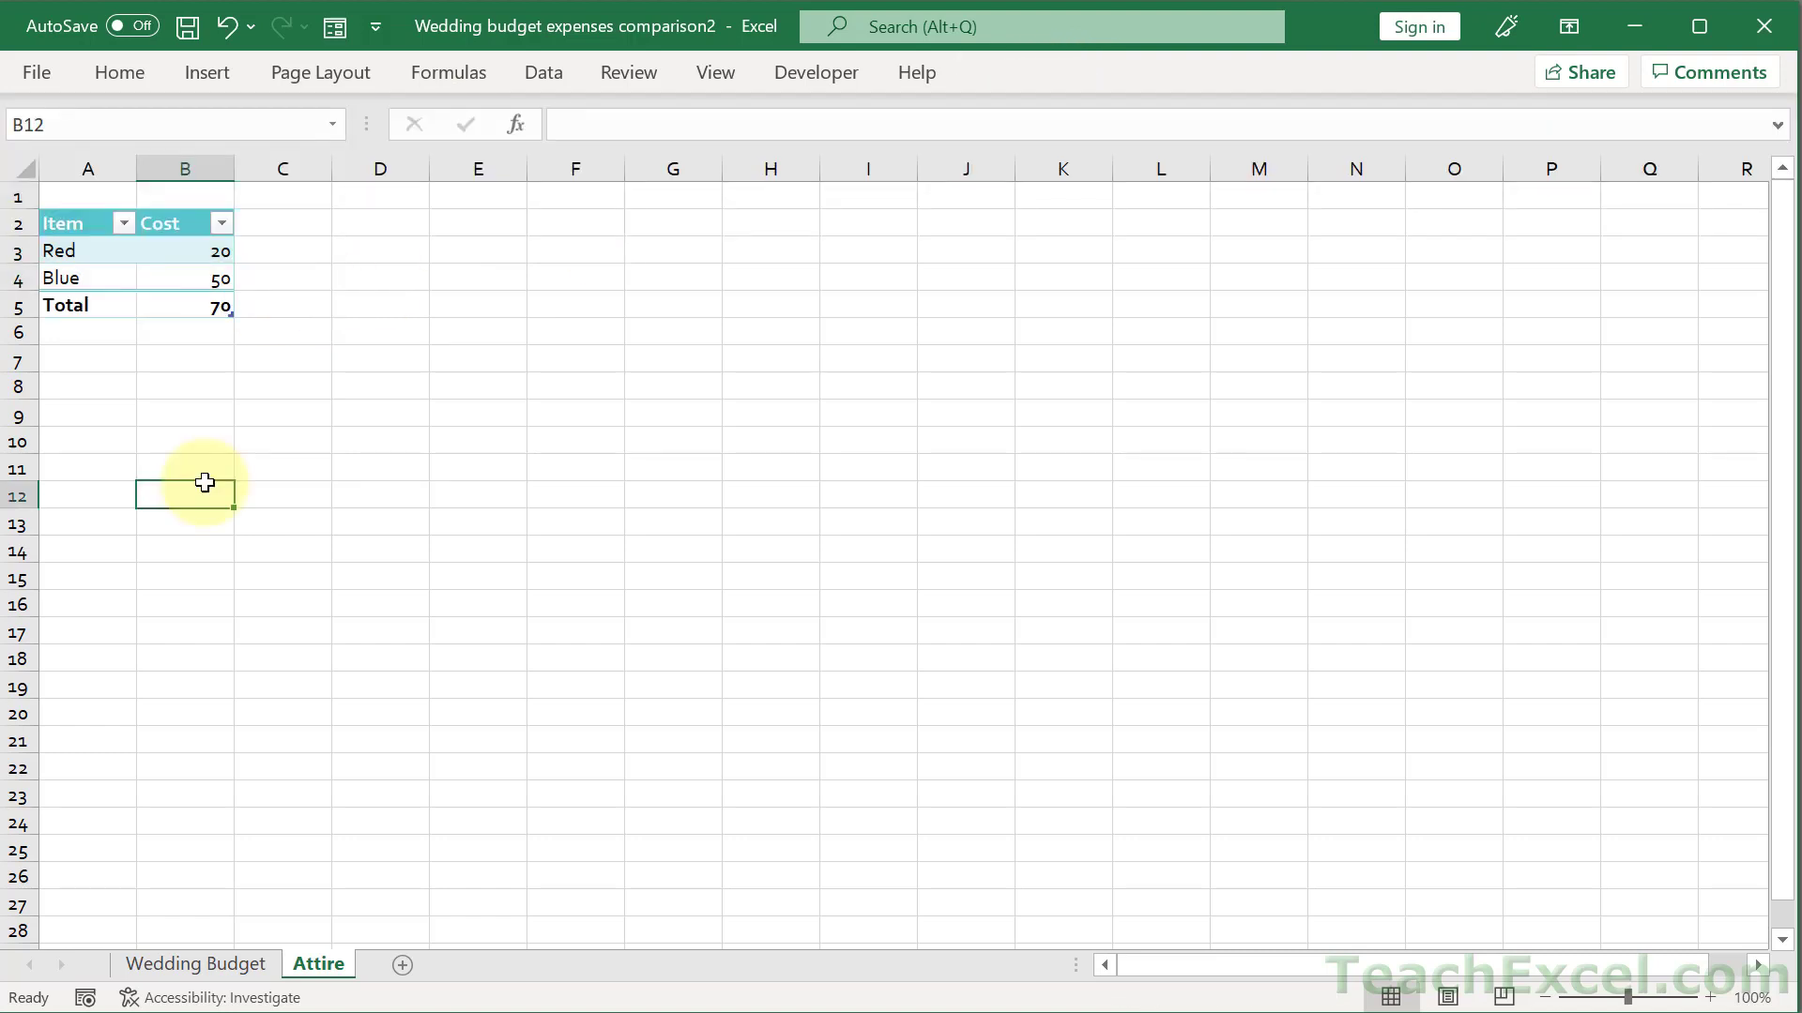
Set Wedding Budget D10 to reference the Attire table's total, making Wedding attire's actual cost $70.00
click(237, 976)
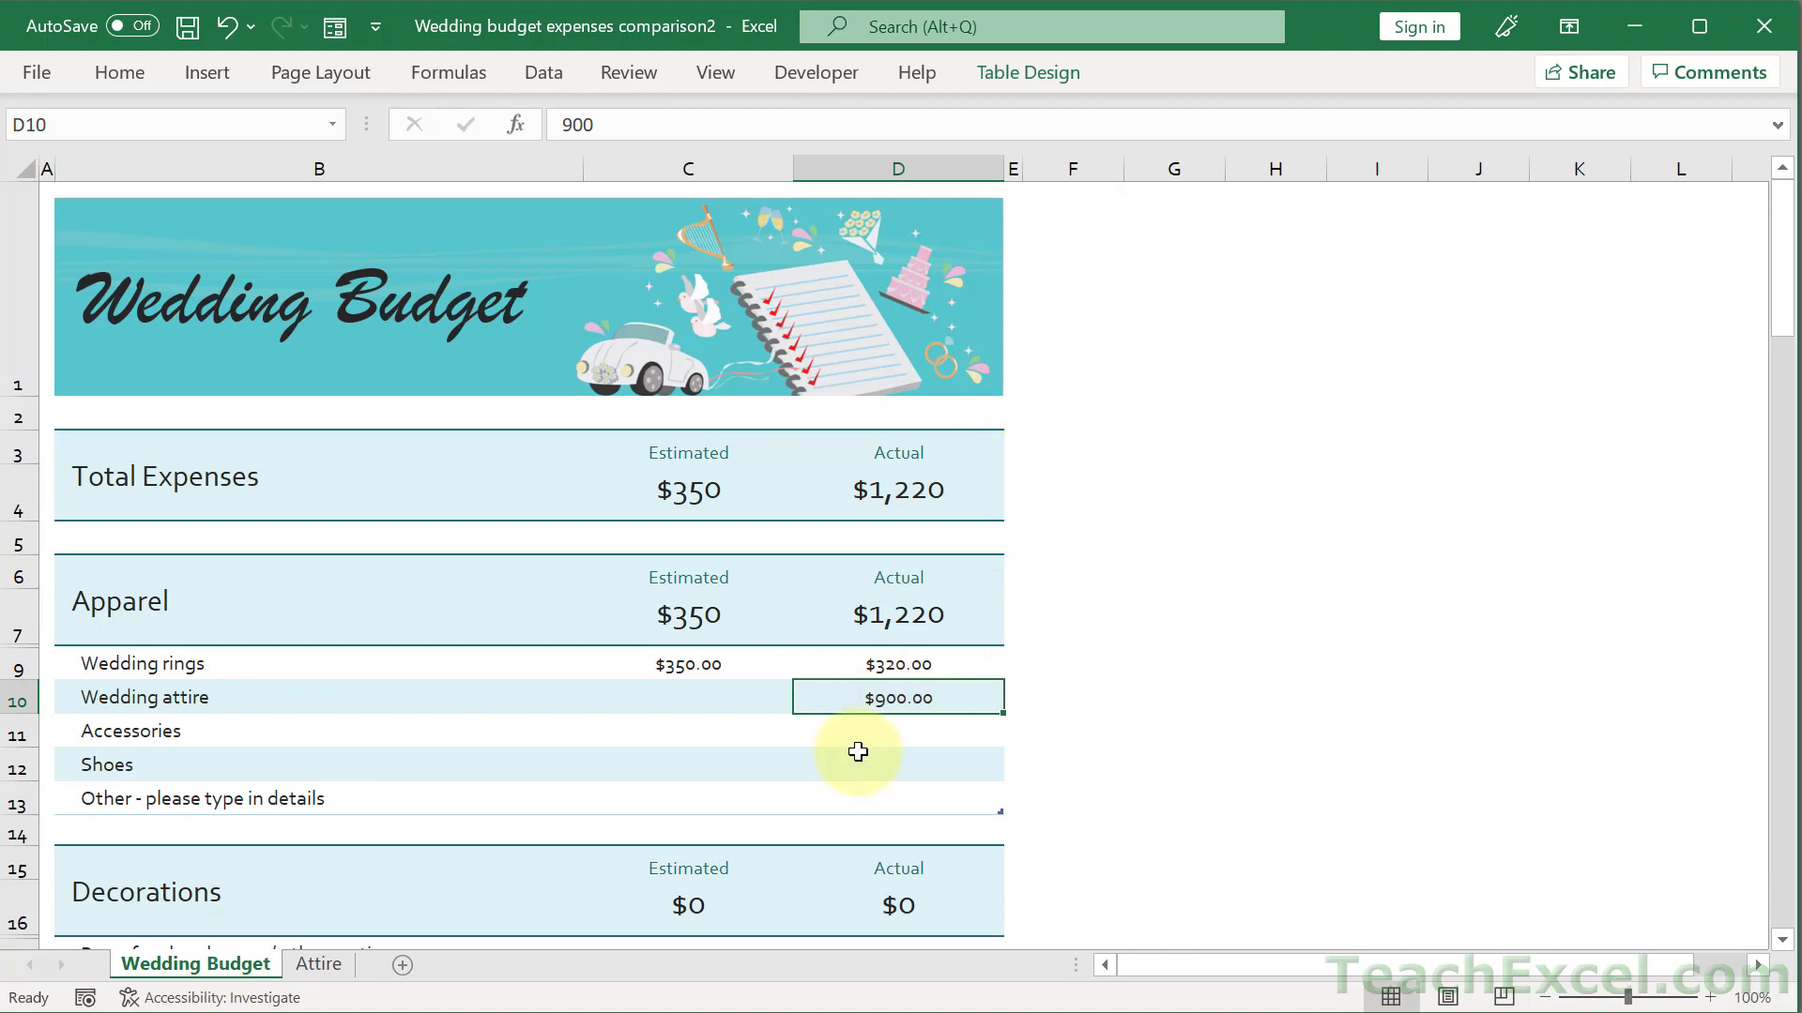
text(=)
click(319, 967)
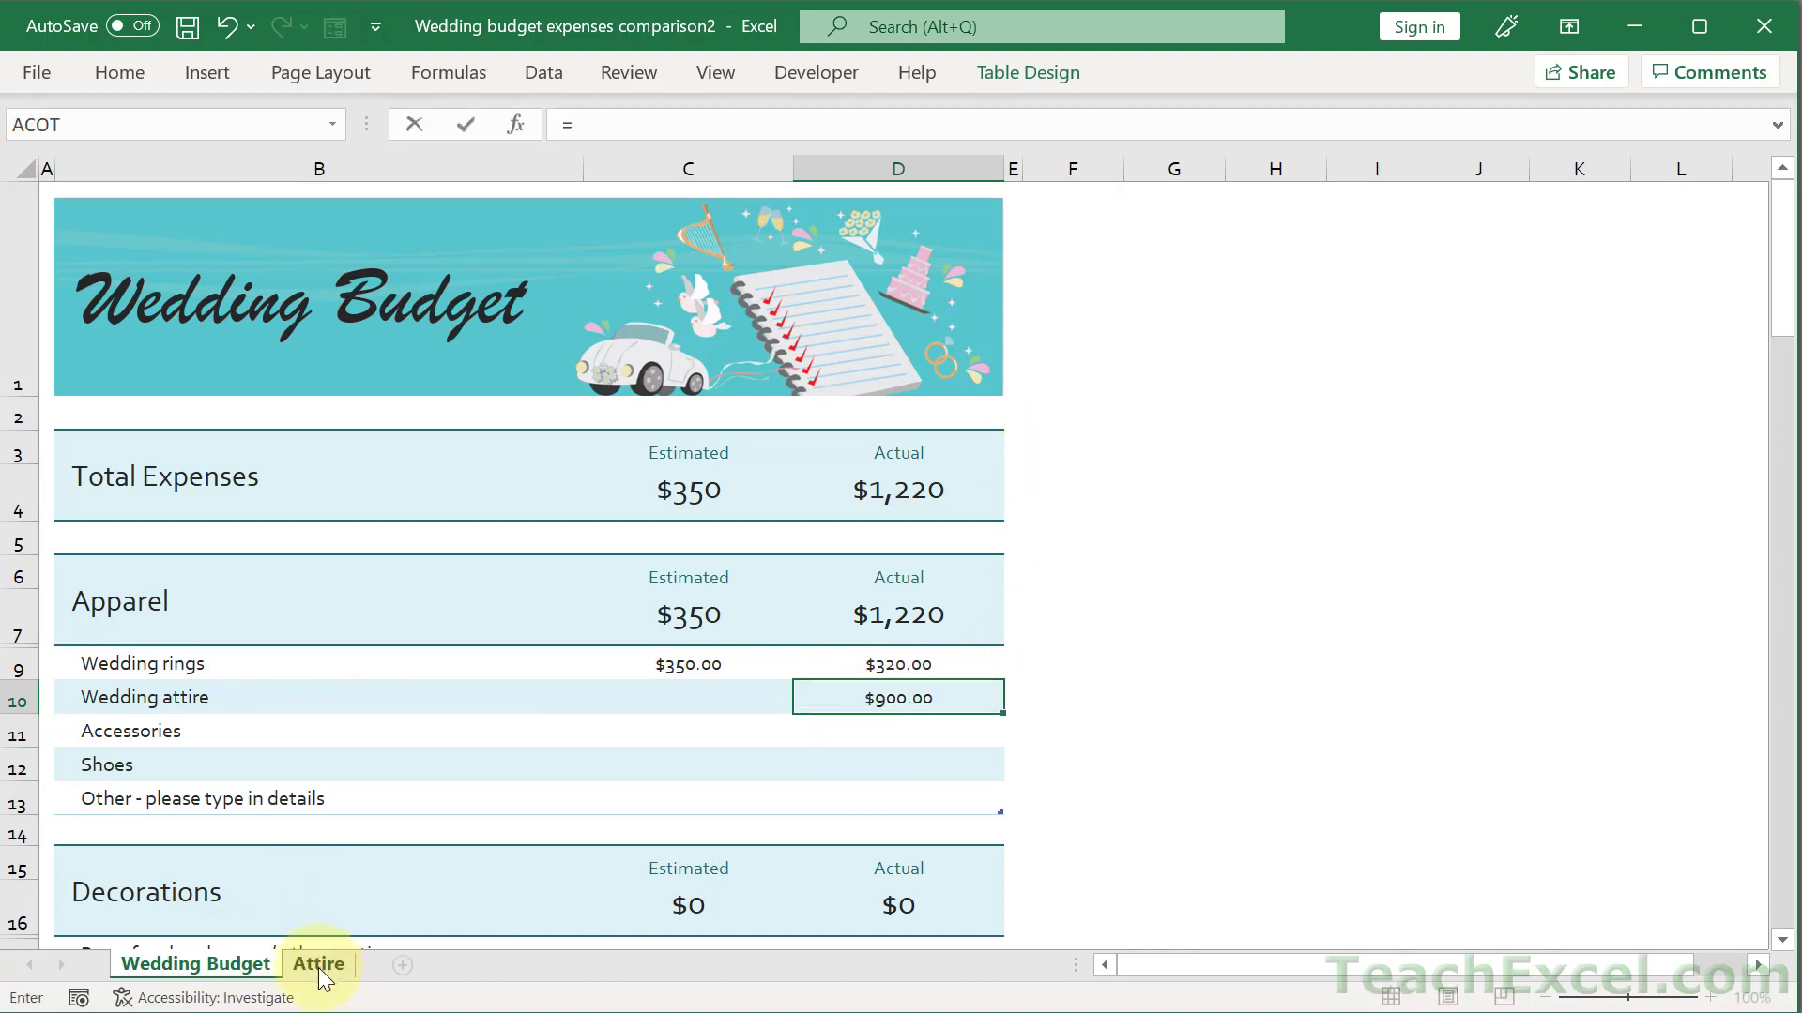
click(208, 309)
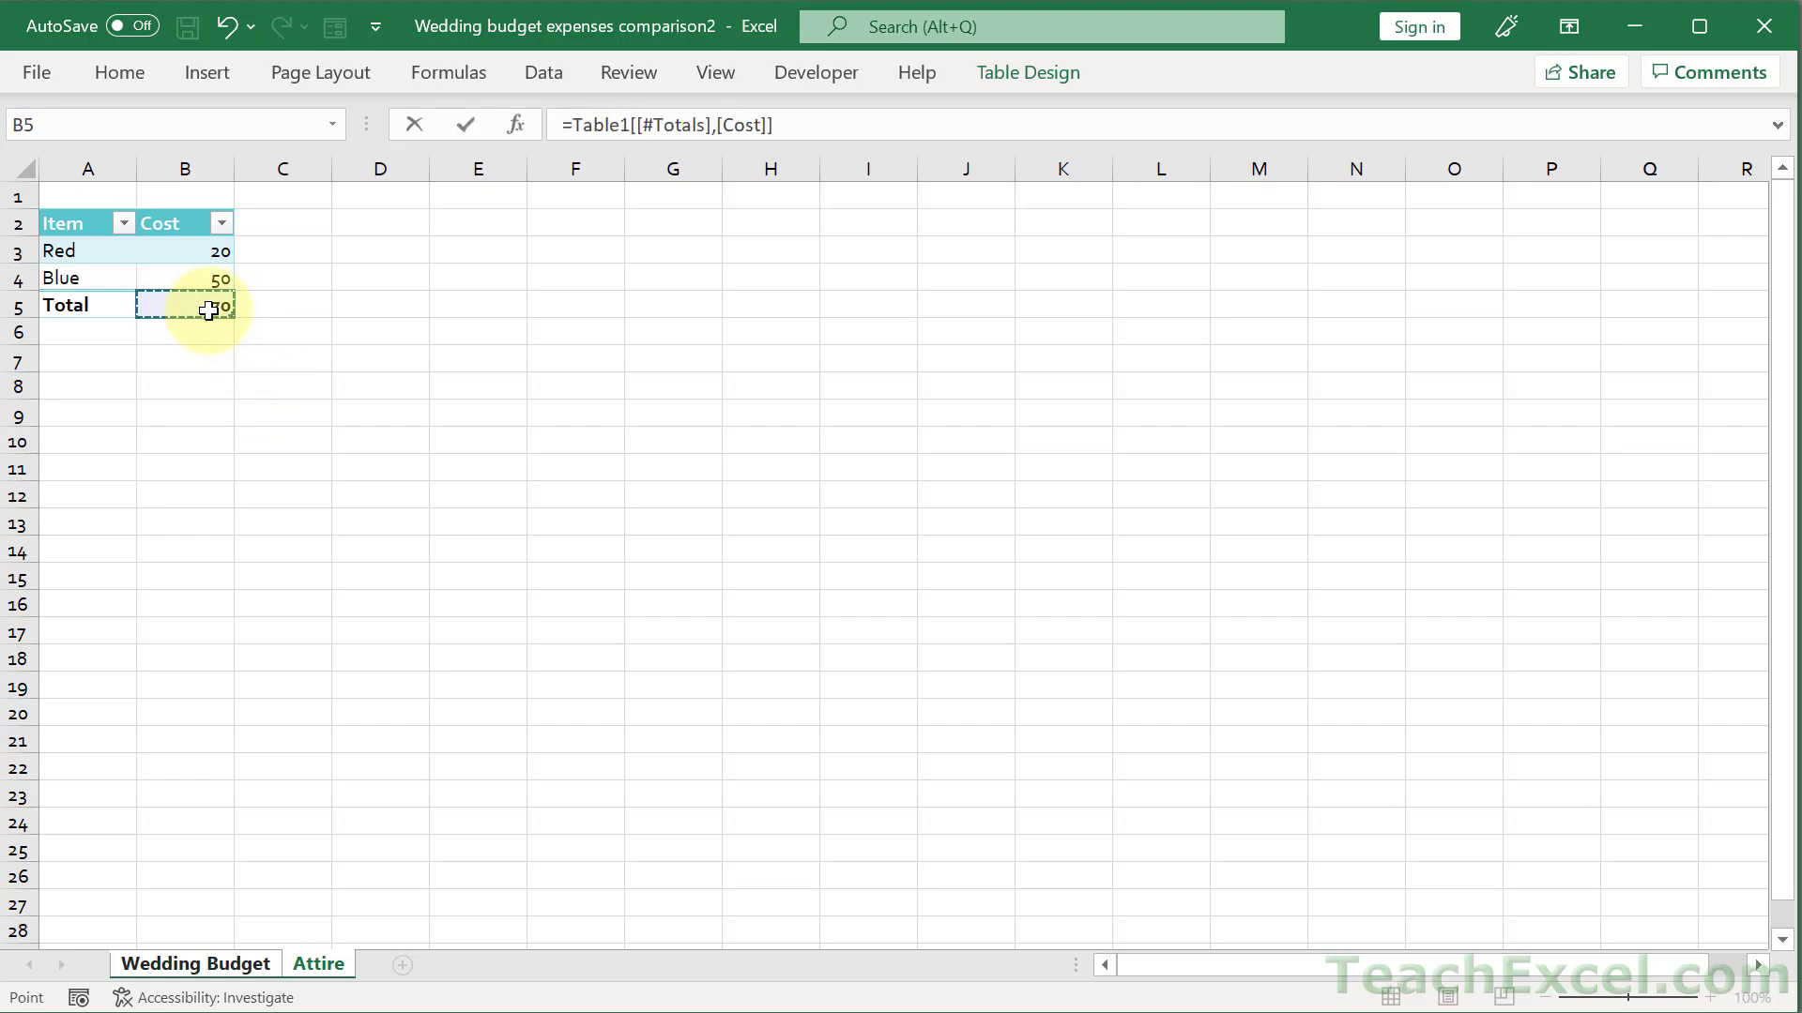
key(Return)
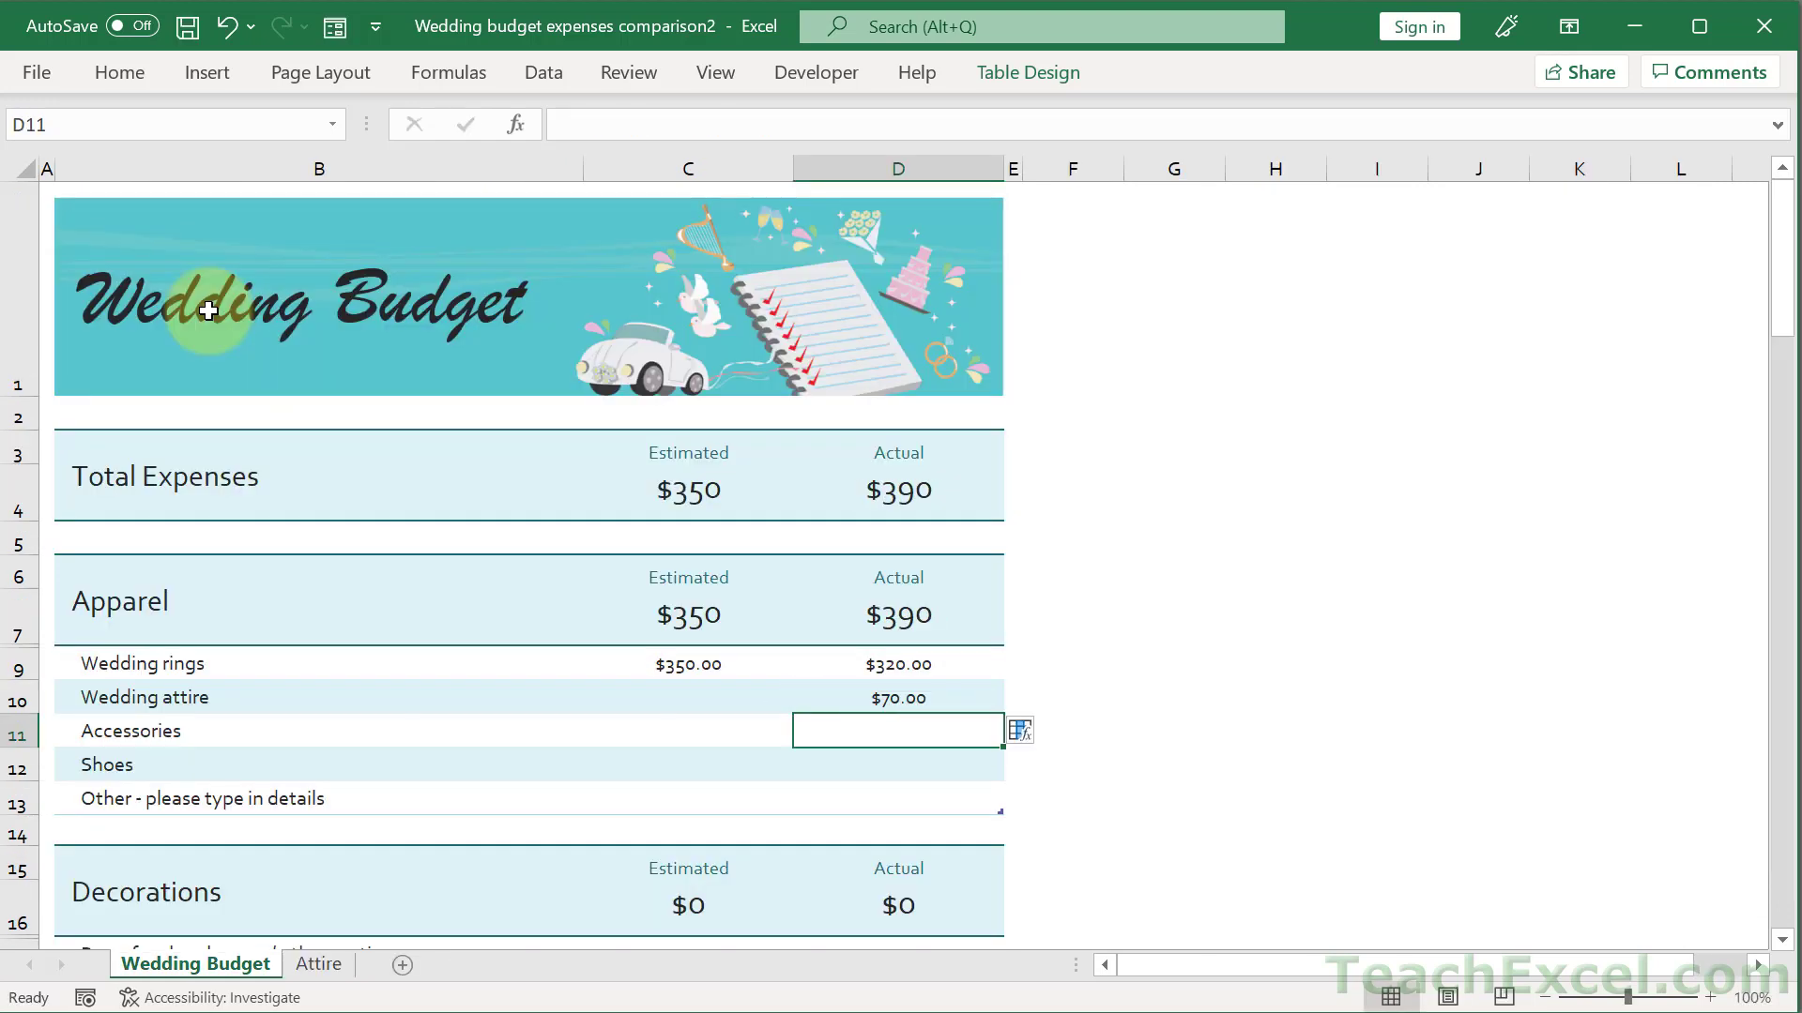
Hyperlink the Wedding attire label in B10 to the Attire sheet in this document
right_click(132, 694)
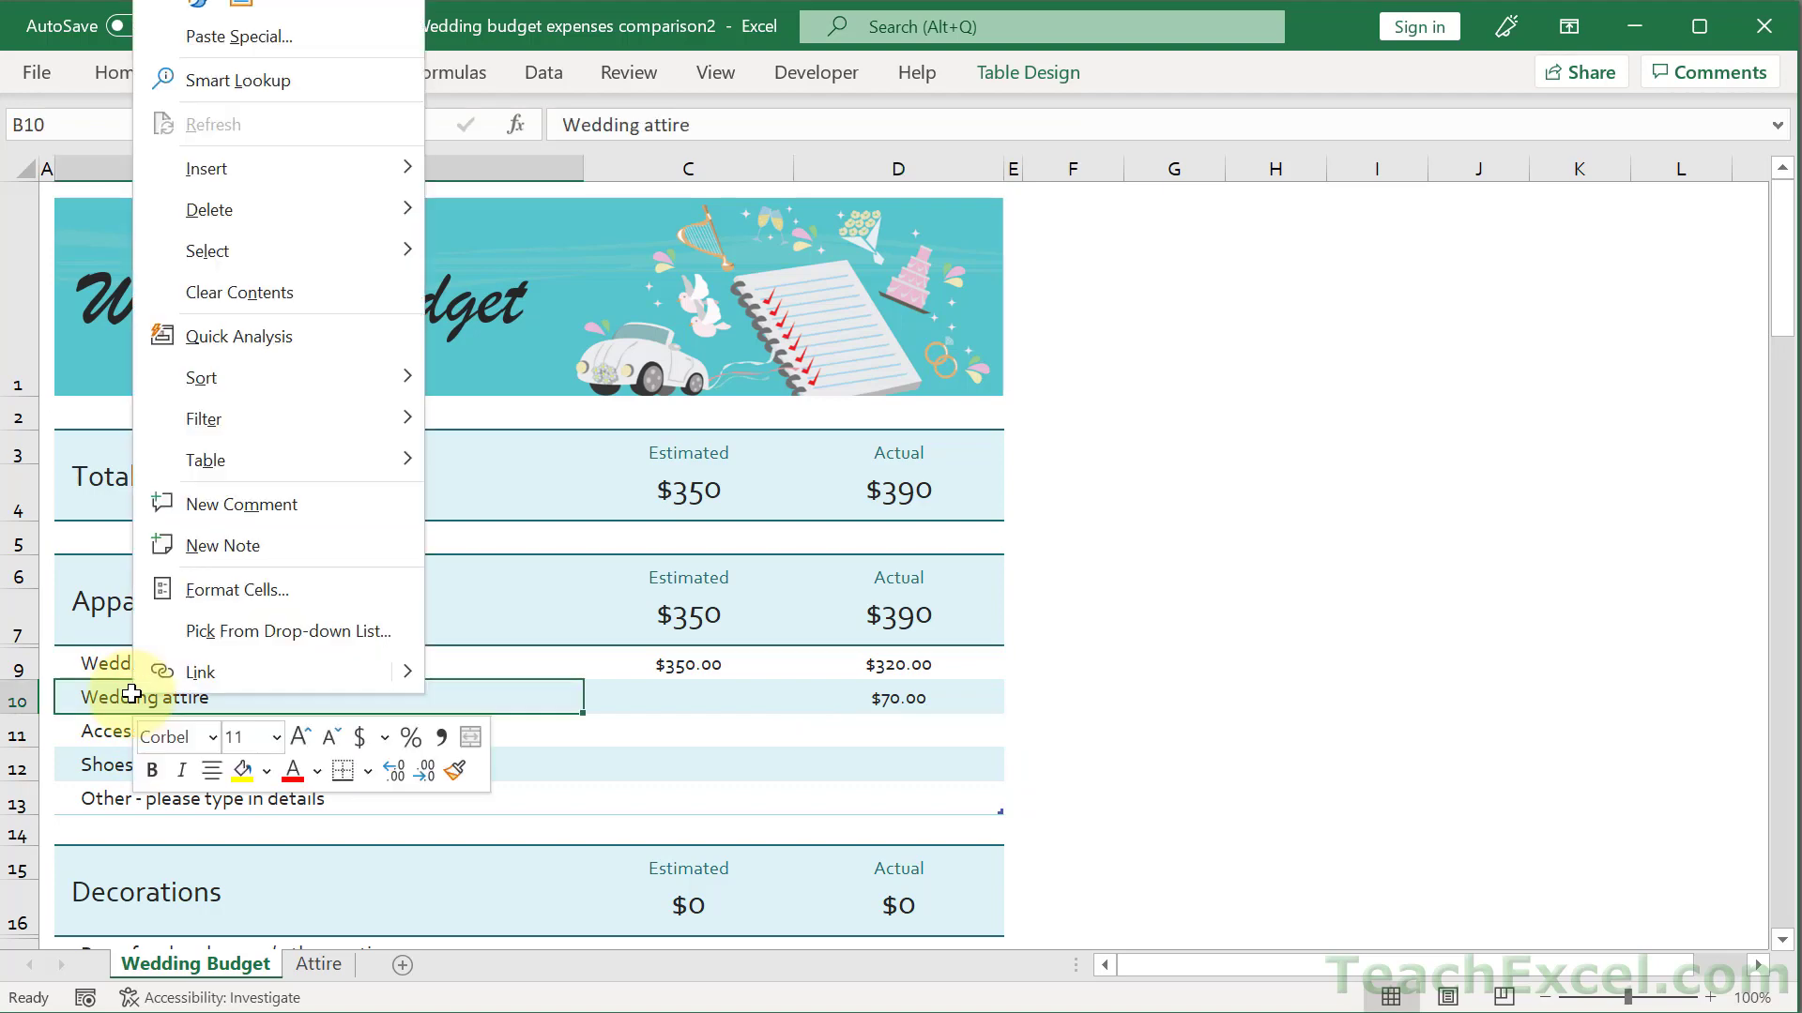
click(241, 682)
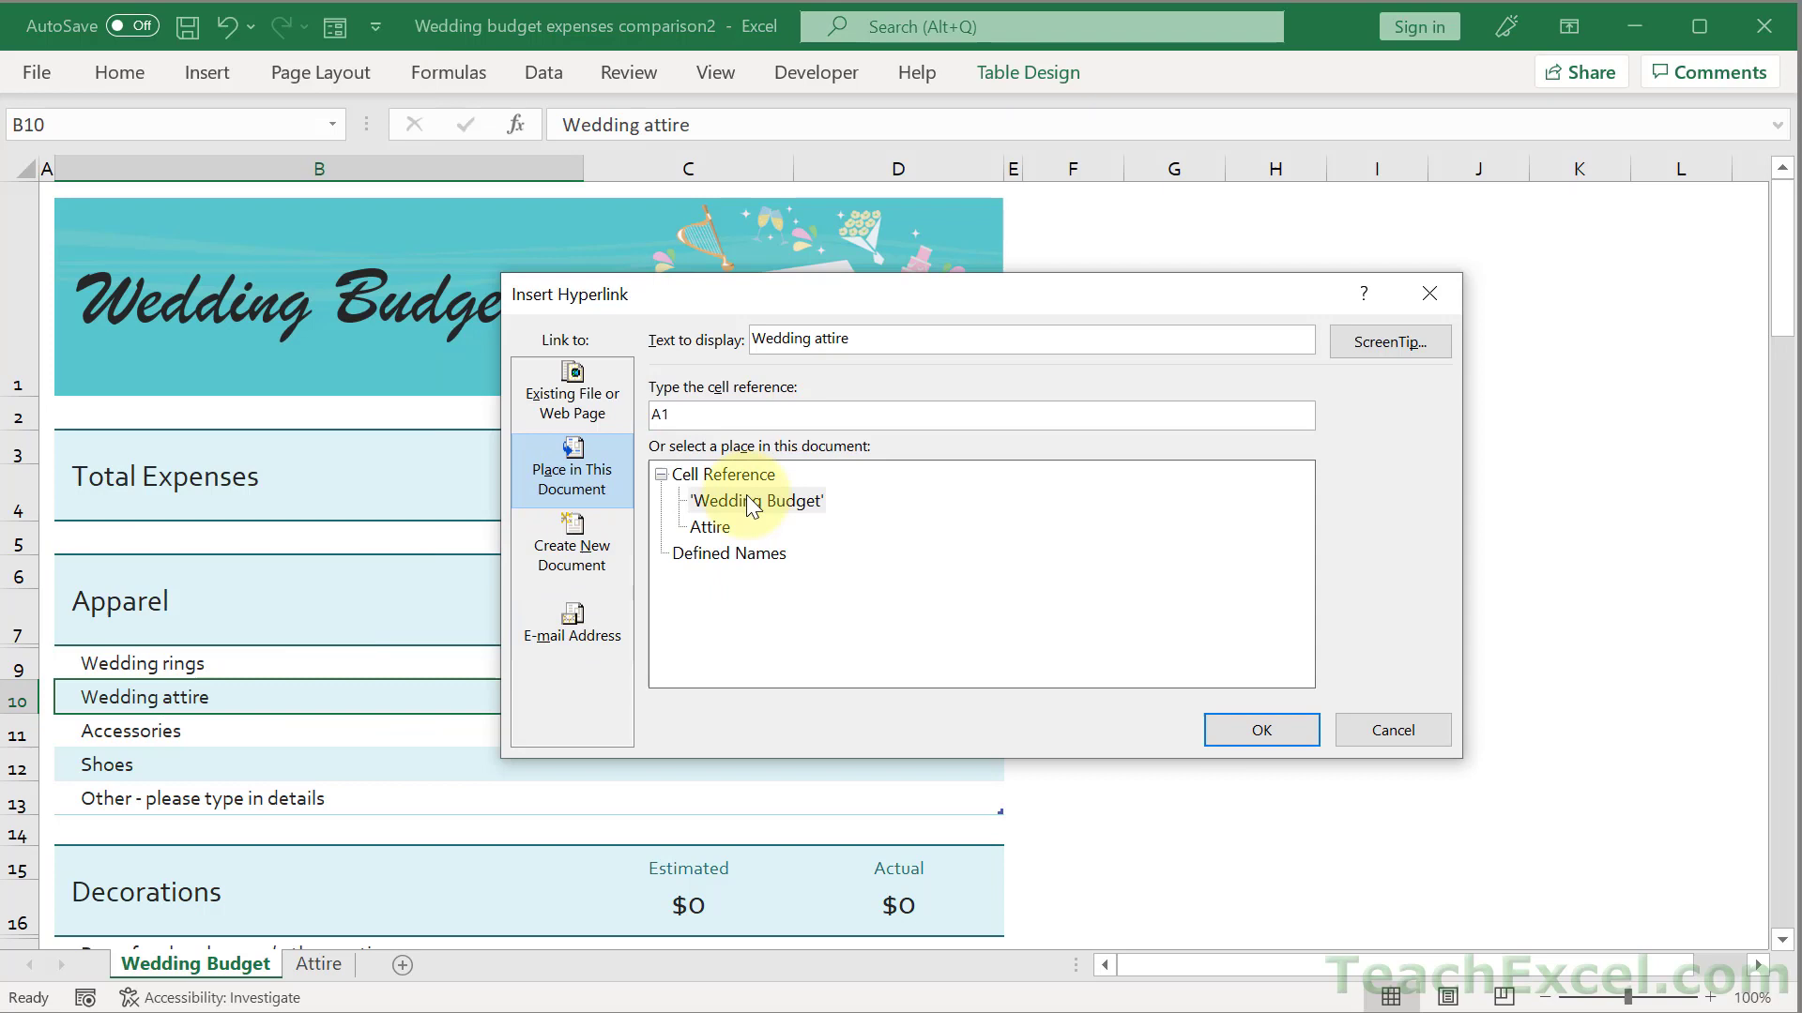
click(705, 528)
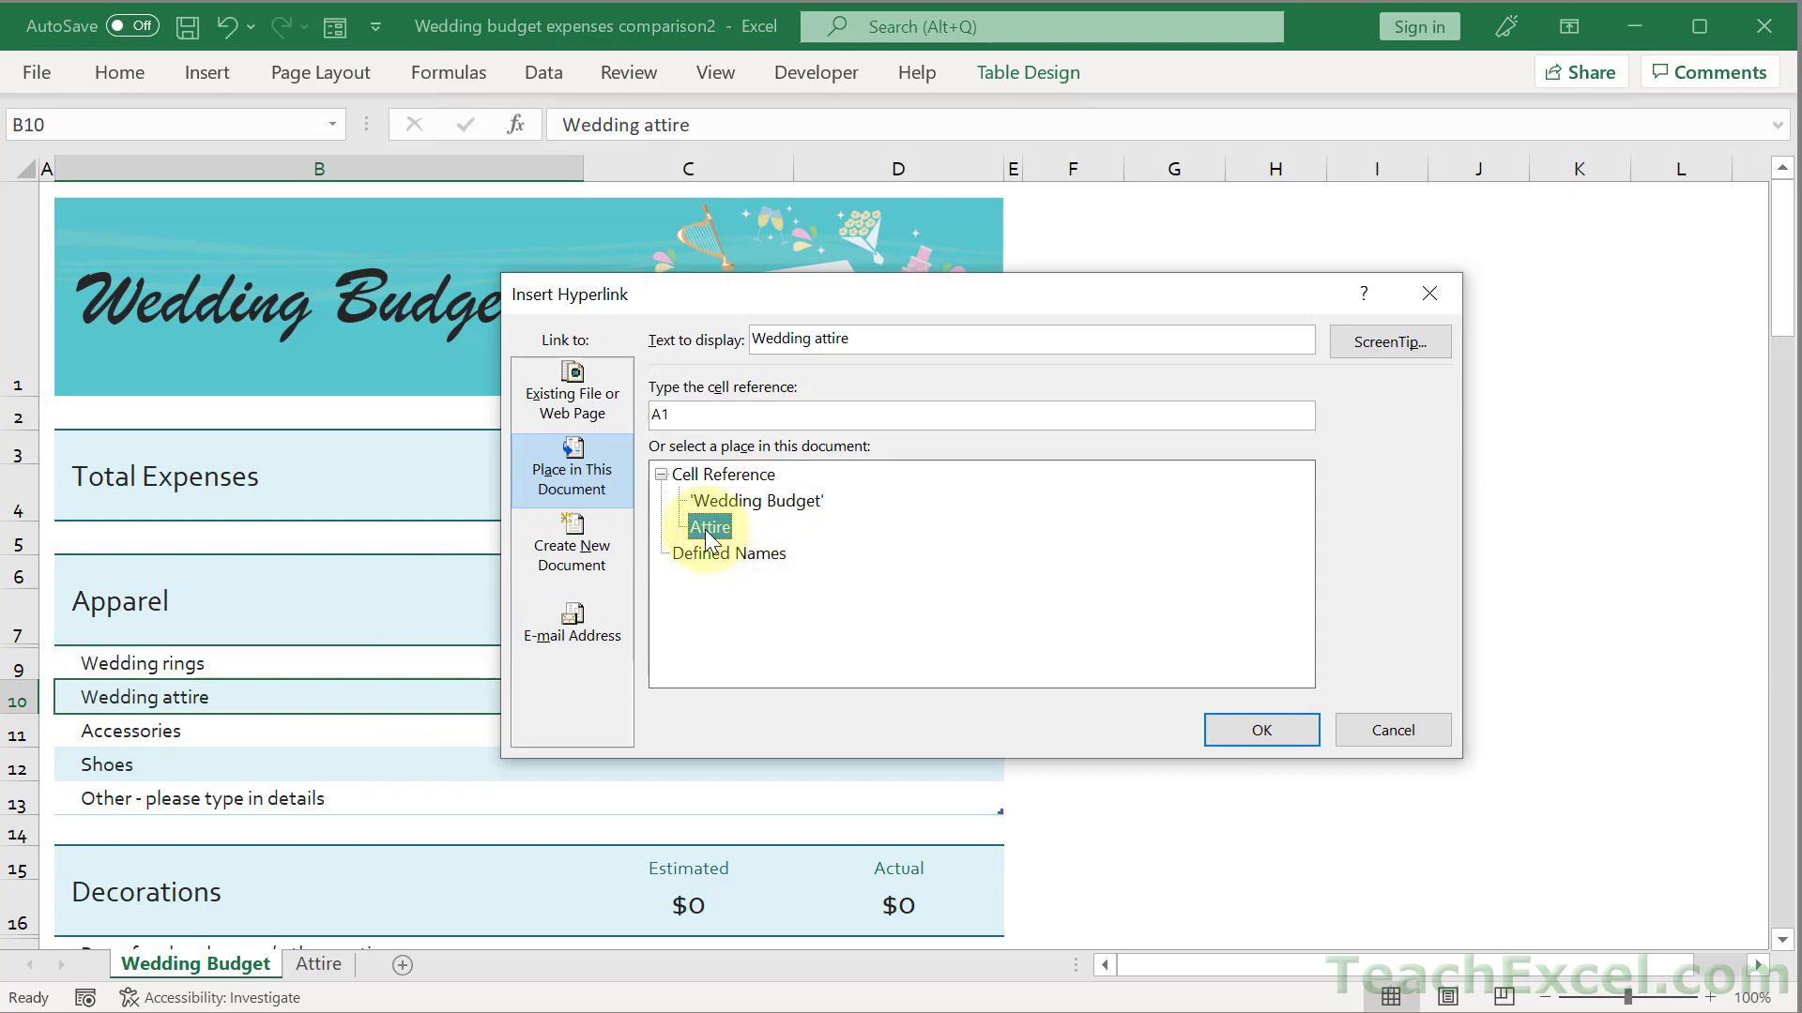
click(1278, 732)
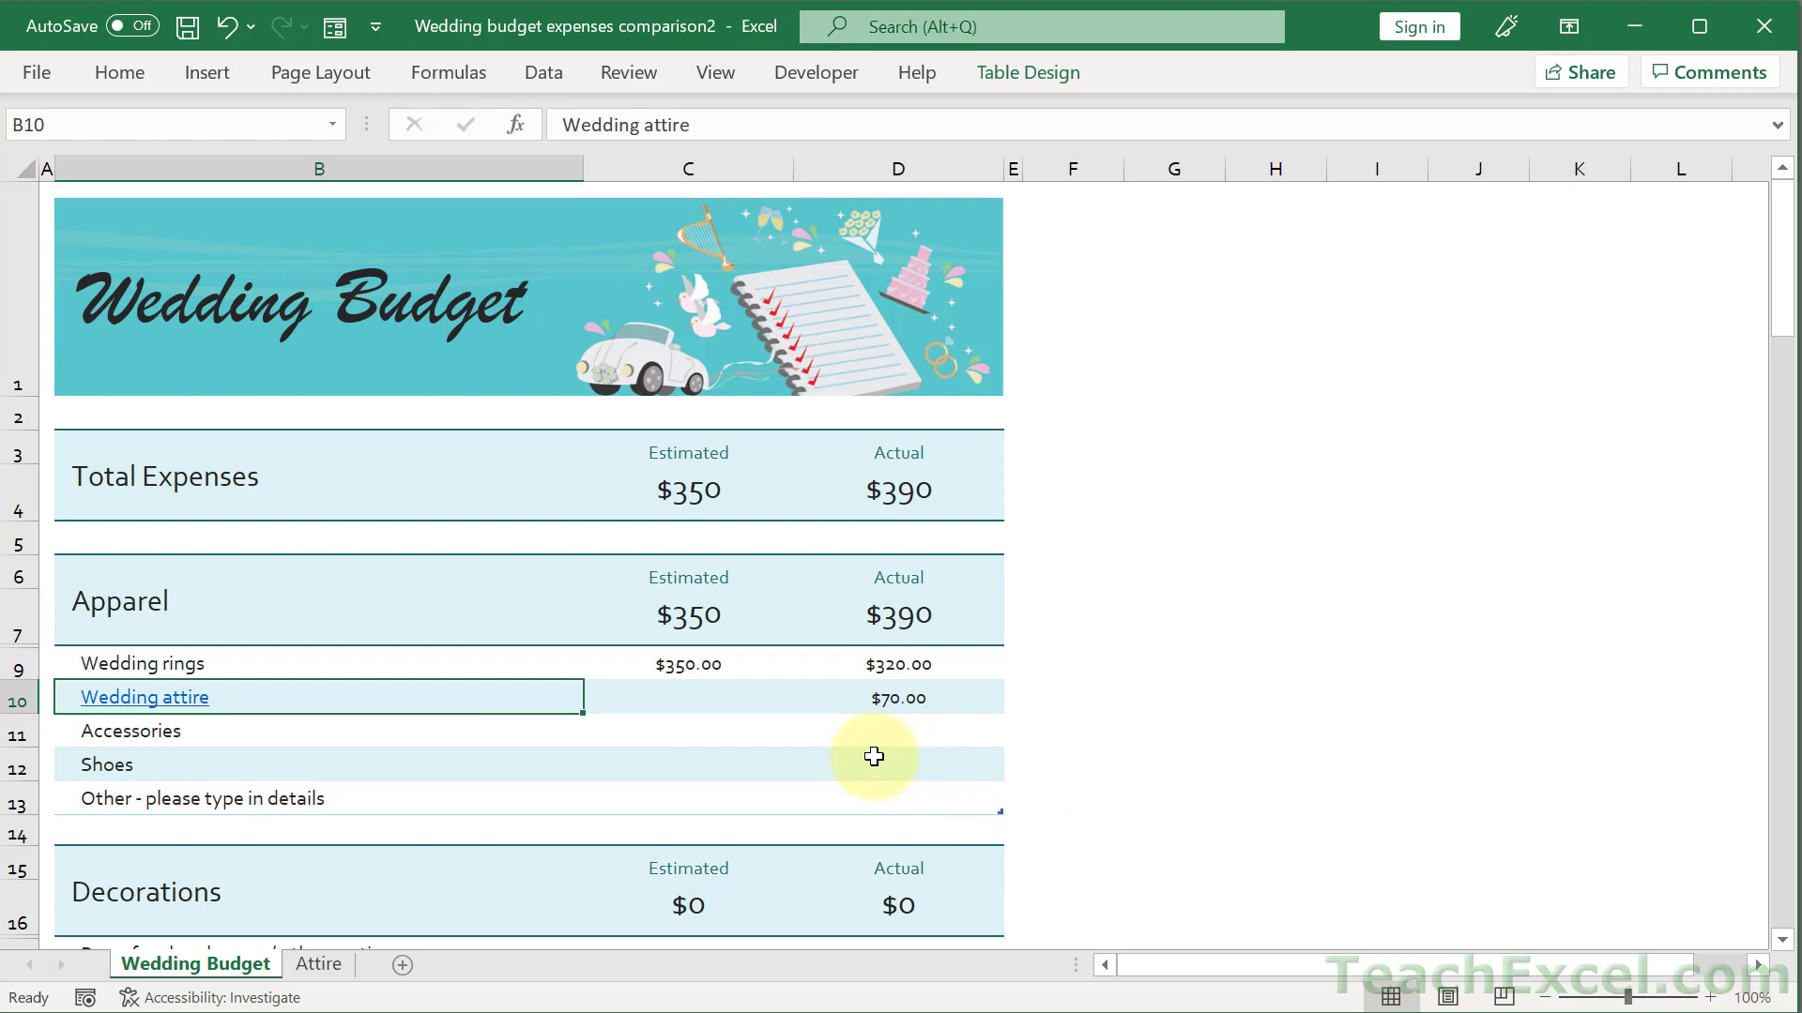
Test the Wedding attire link by jumping to Attire, then return to Wedding Budget
click(874, 757)
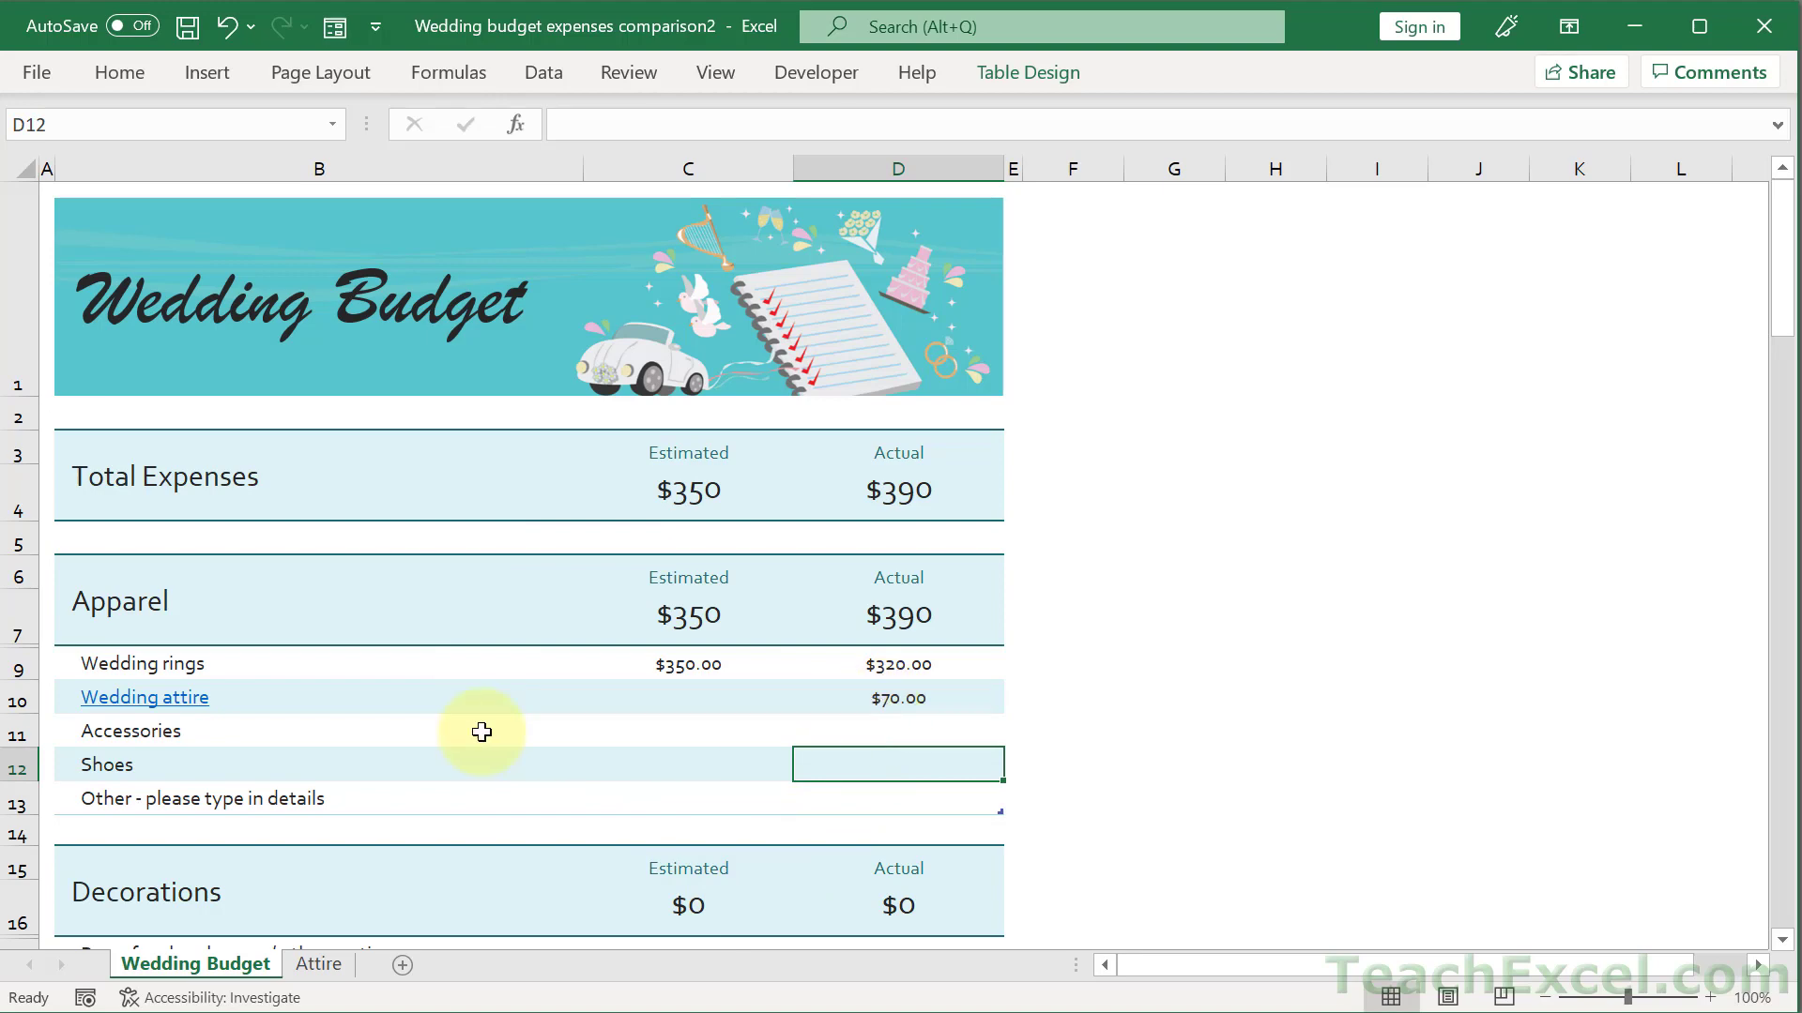
click(150, 710)
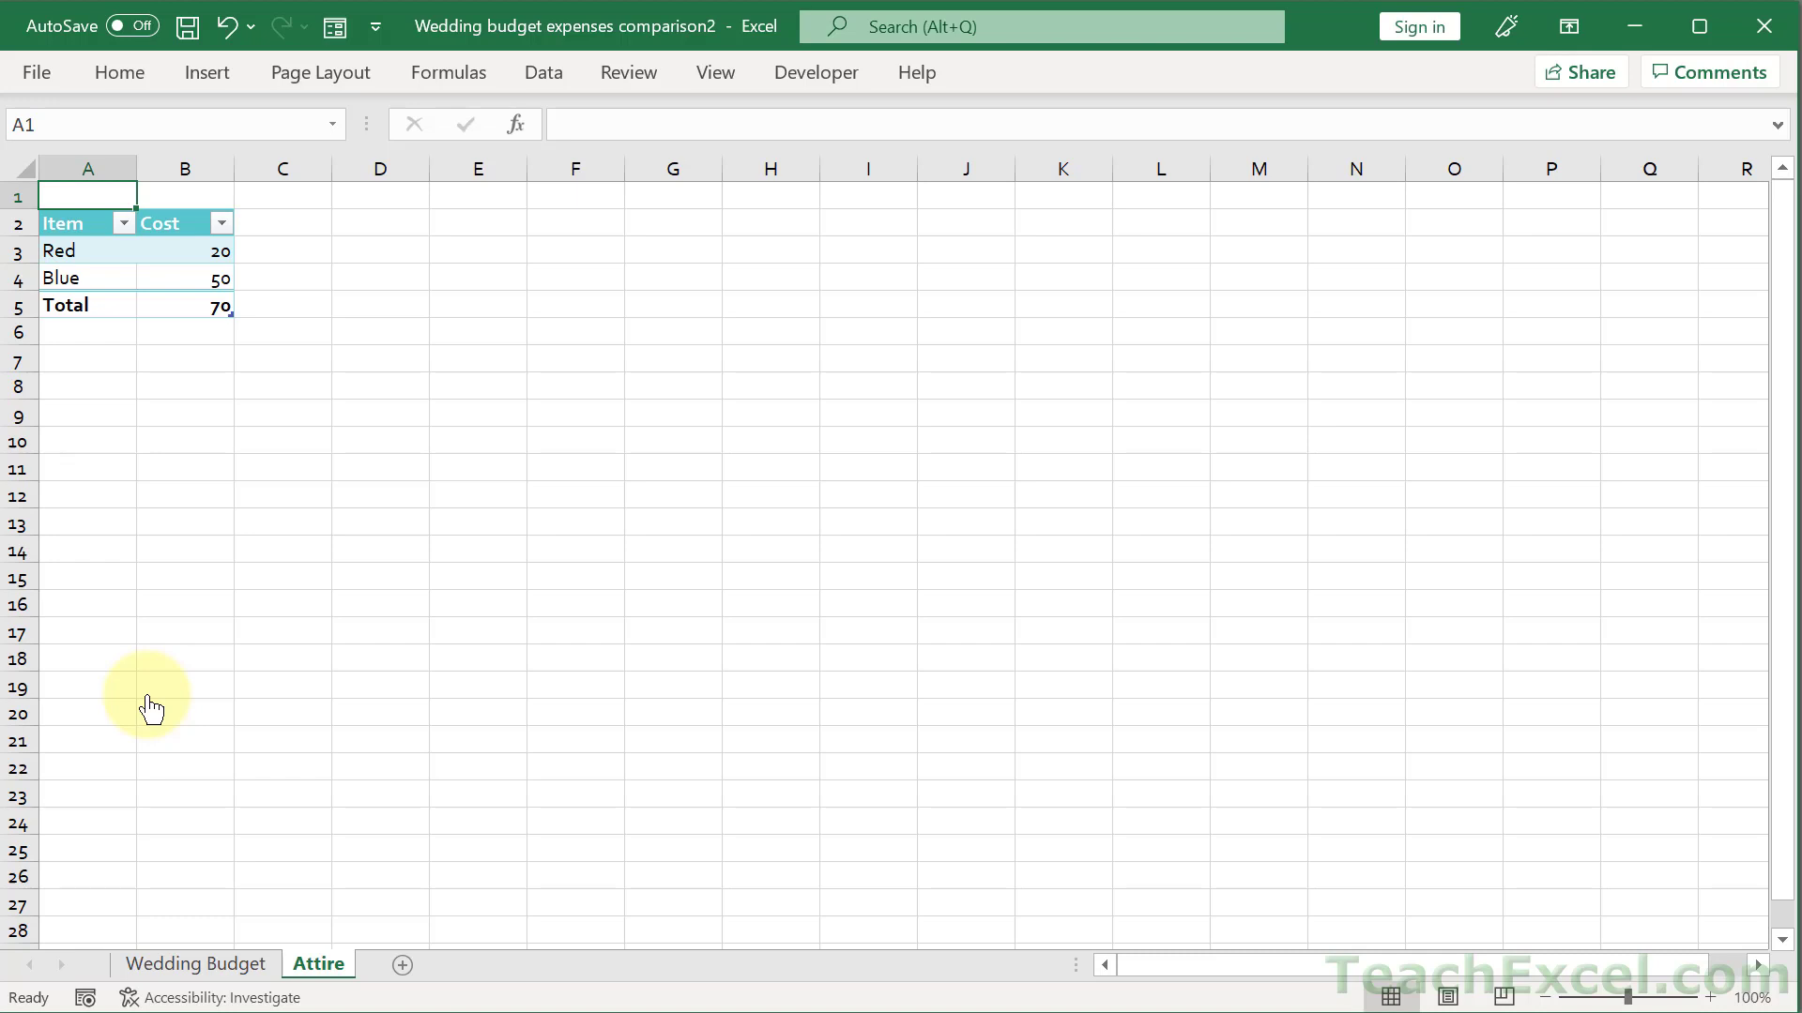
click(224, 960)
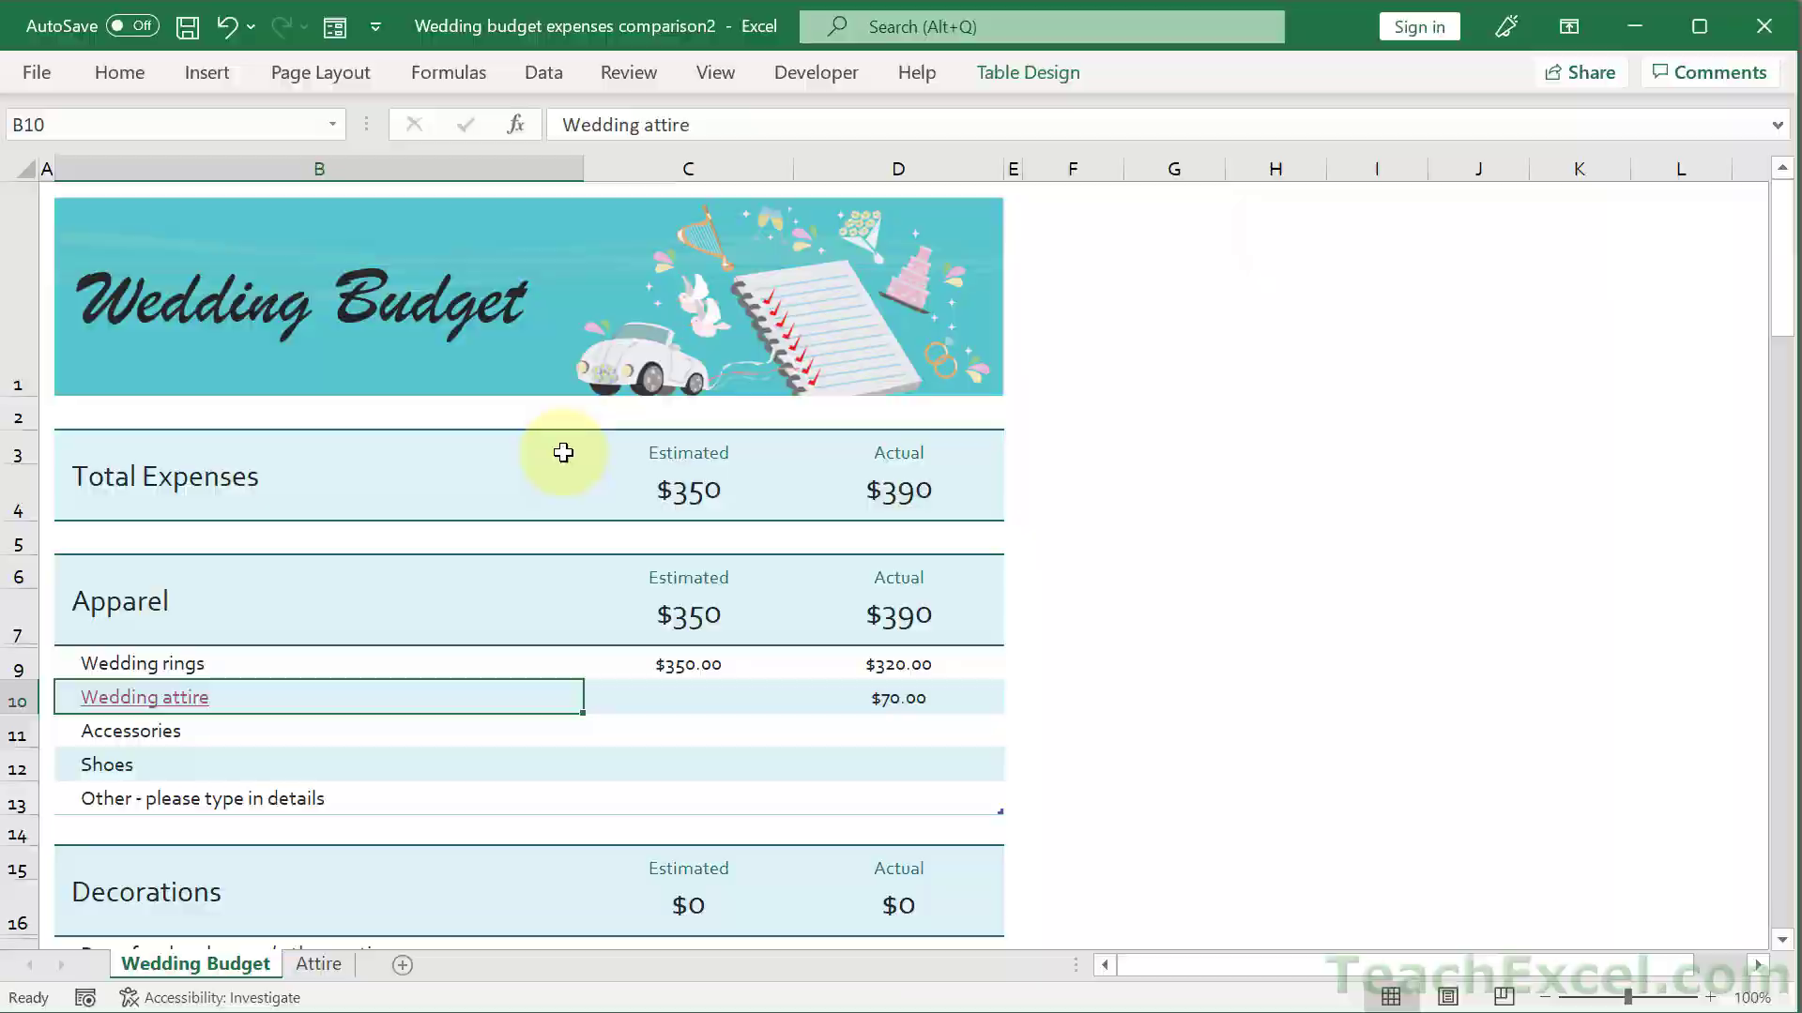
key(ctrl+p)
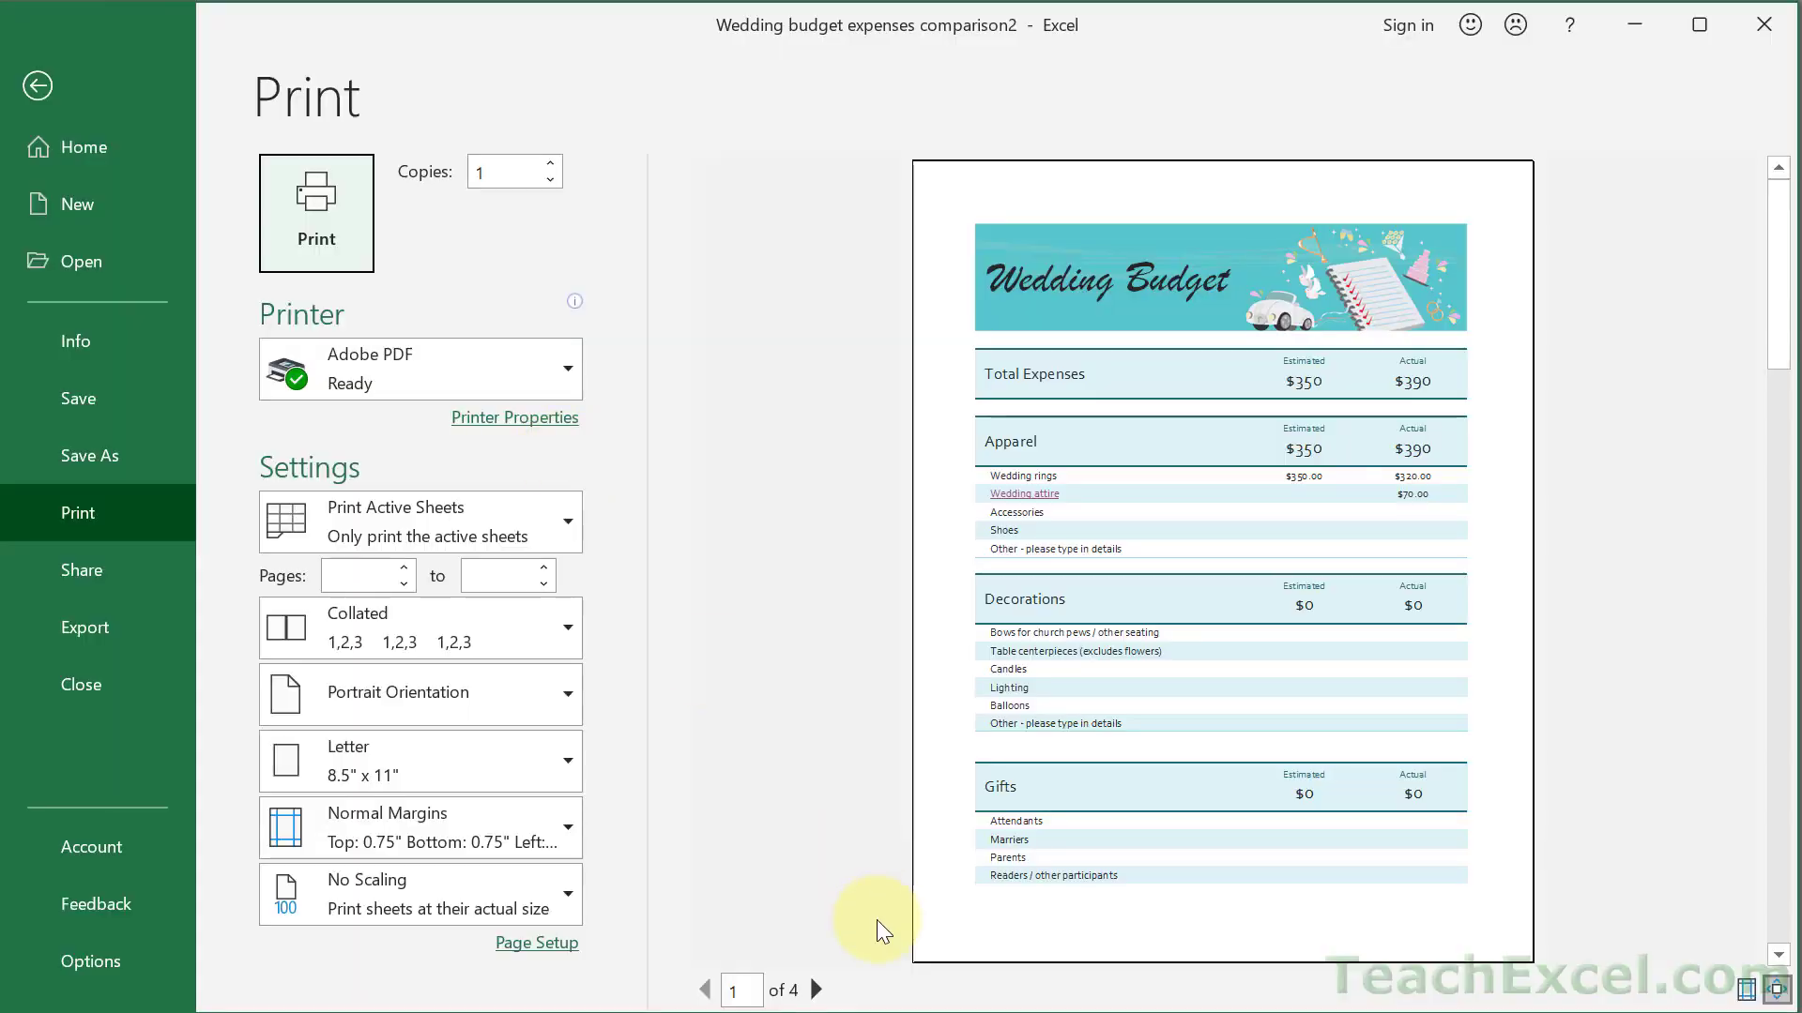
click(816, 990)
click(815, 990)
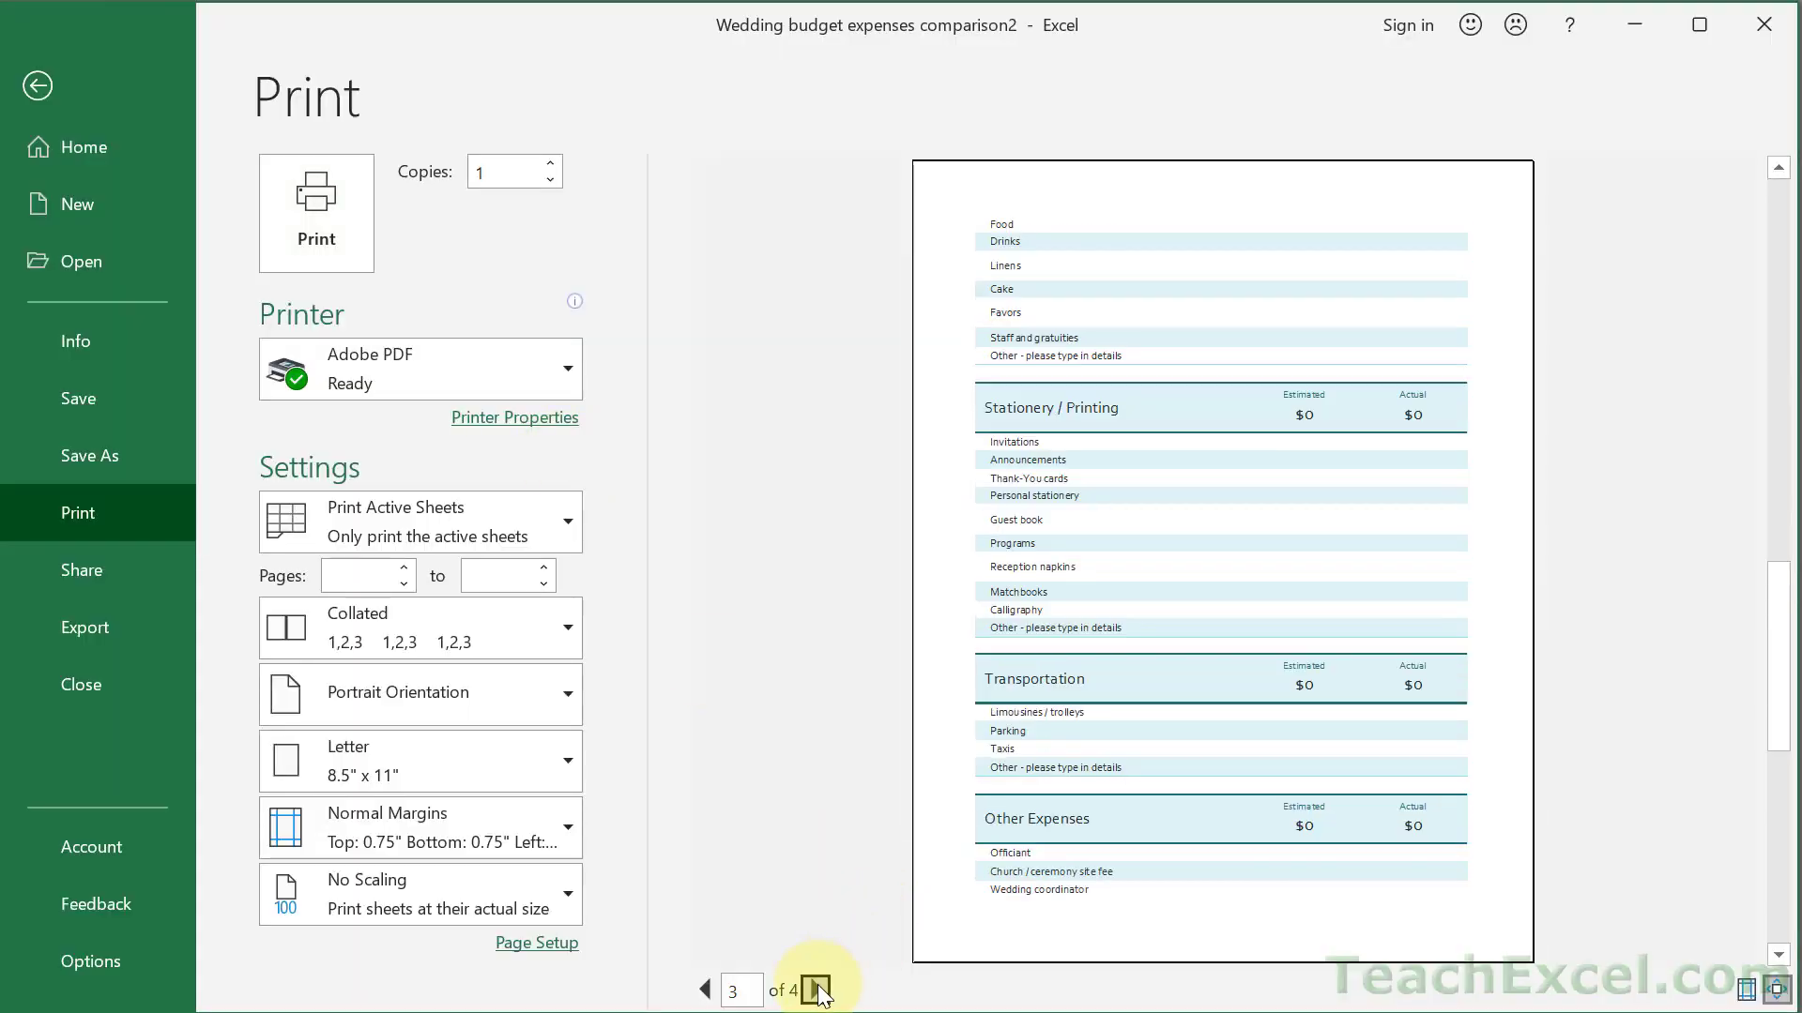
click(815, 990)
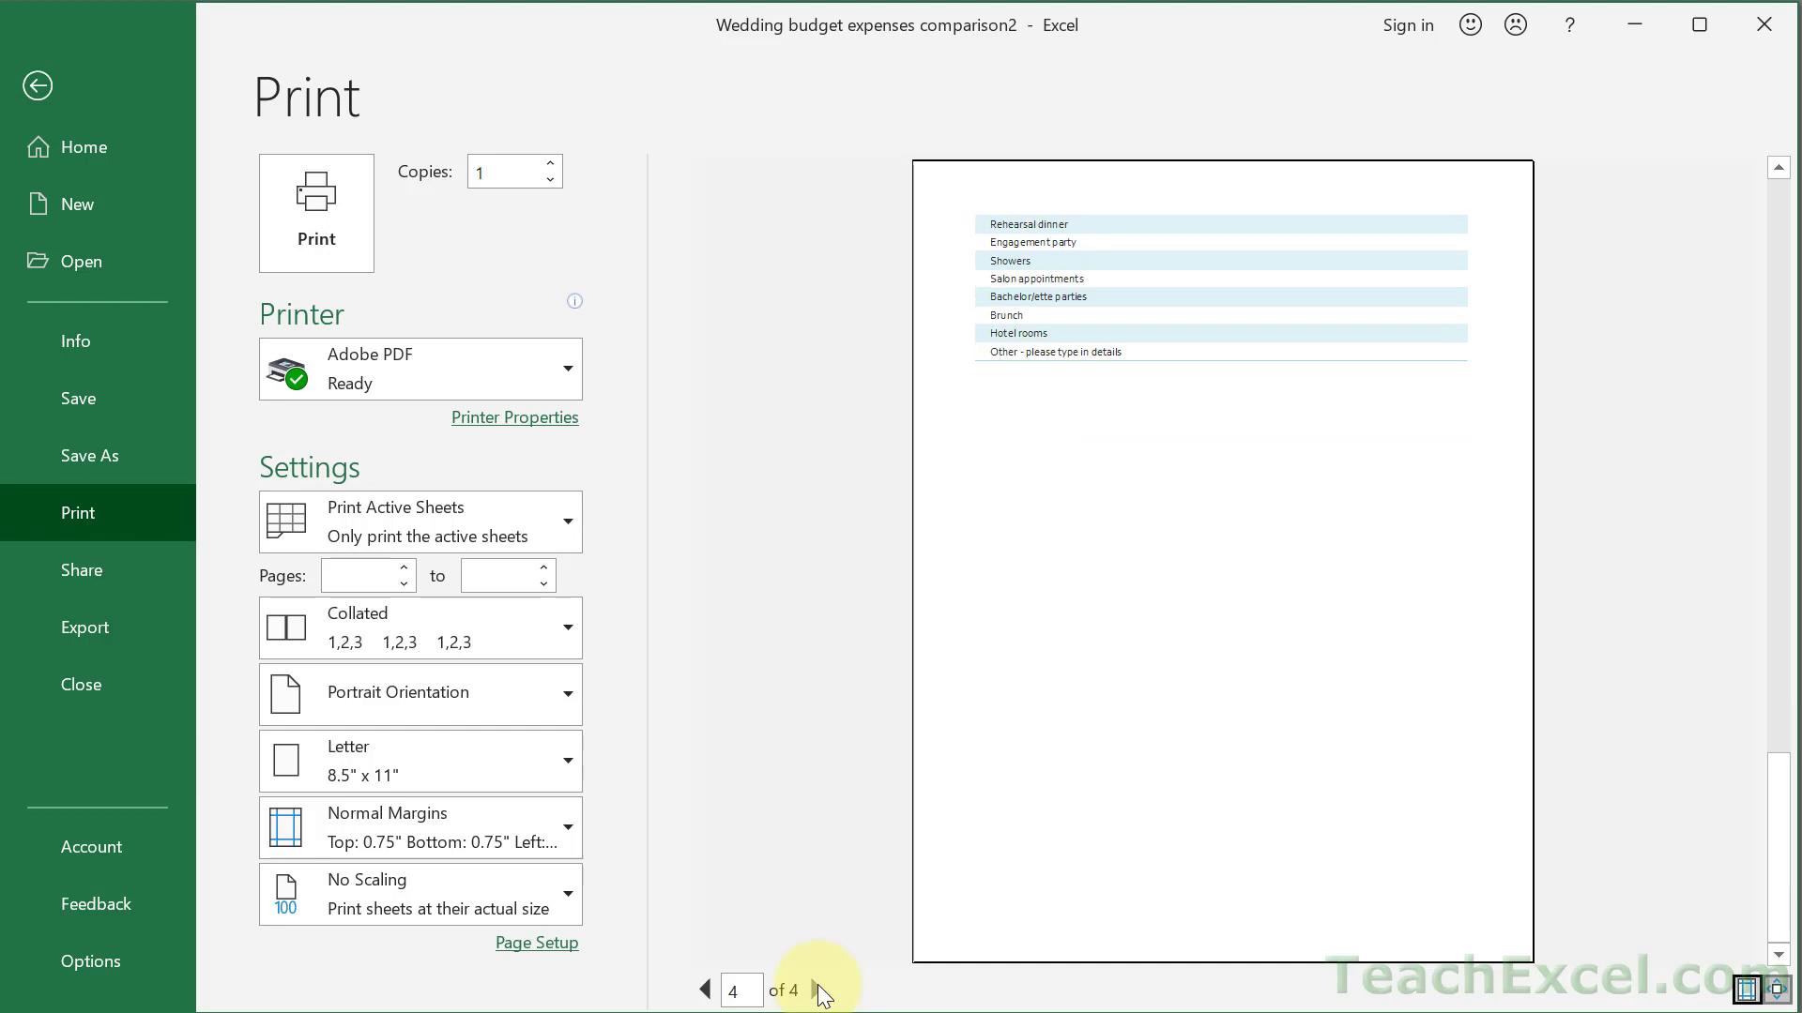
key(Escape)
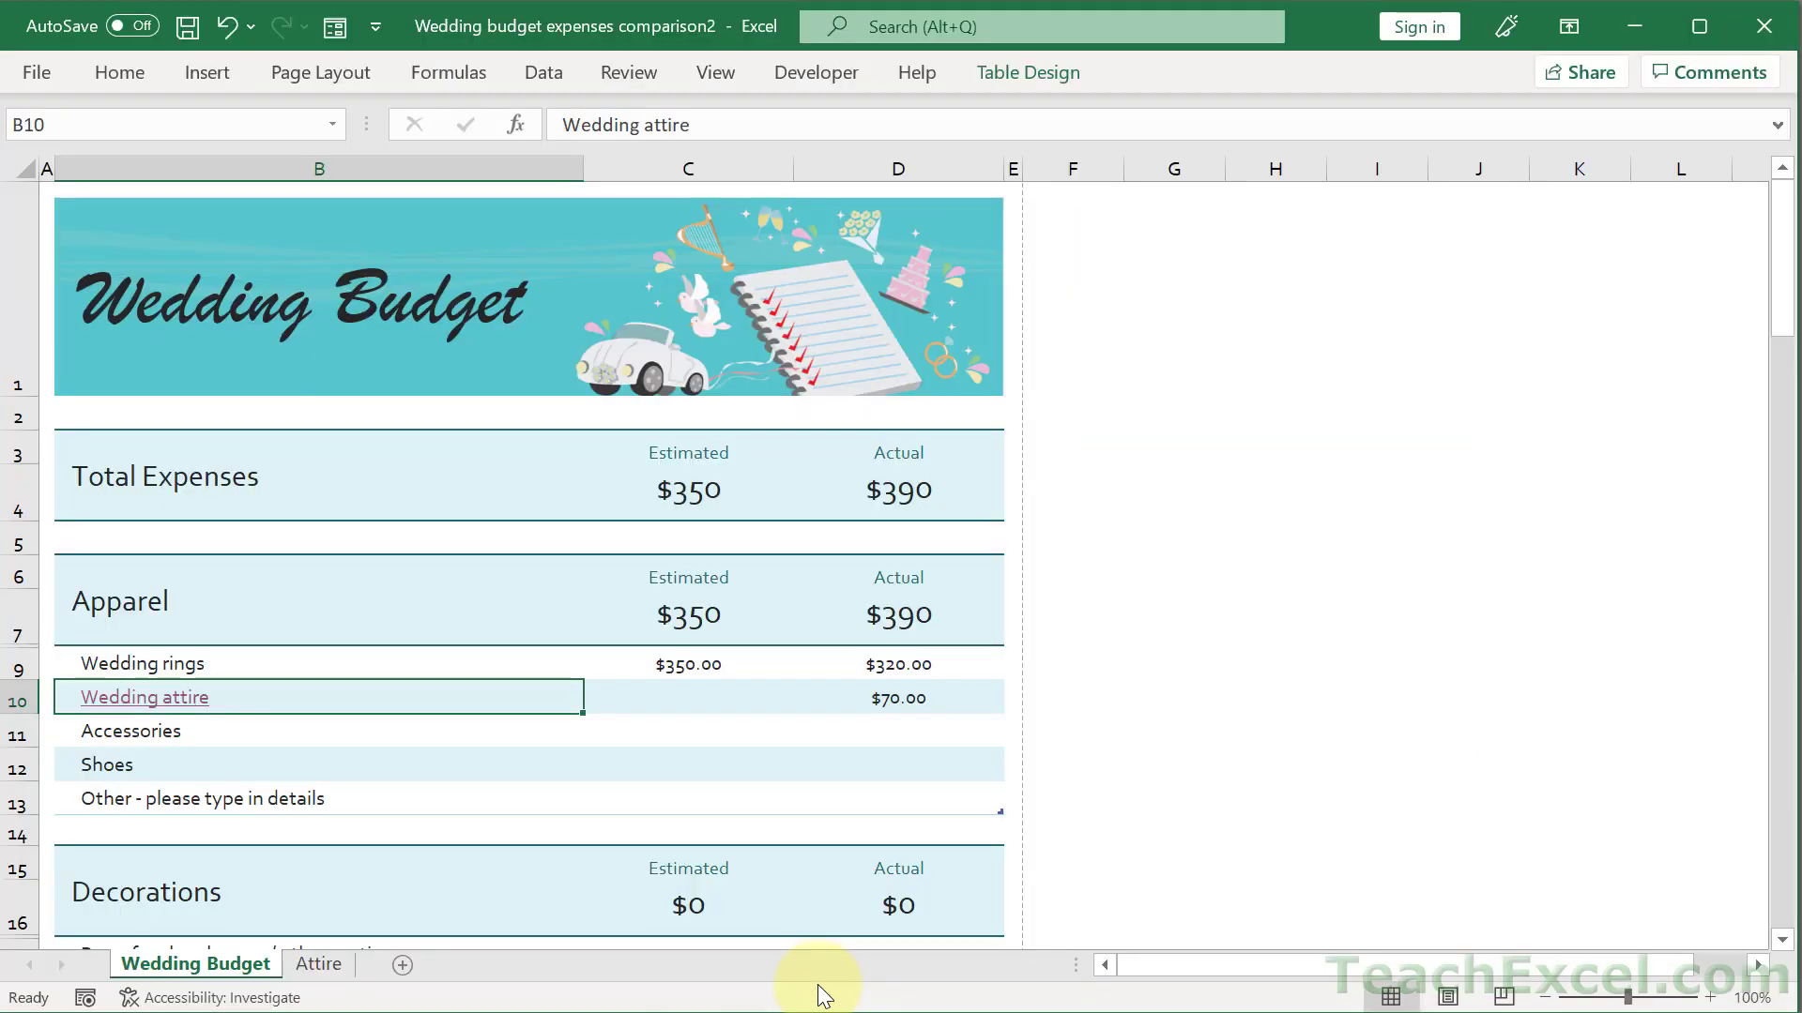